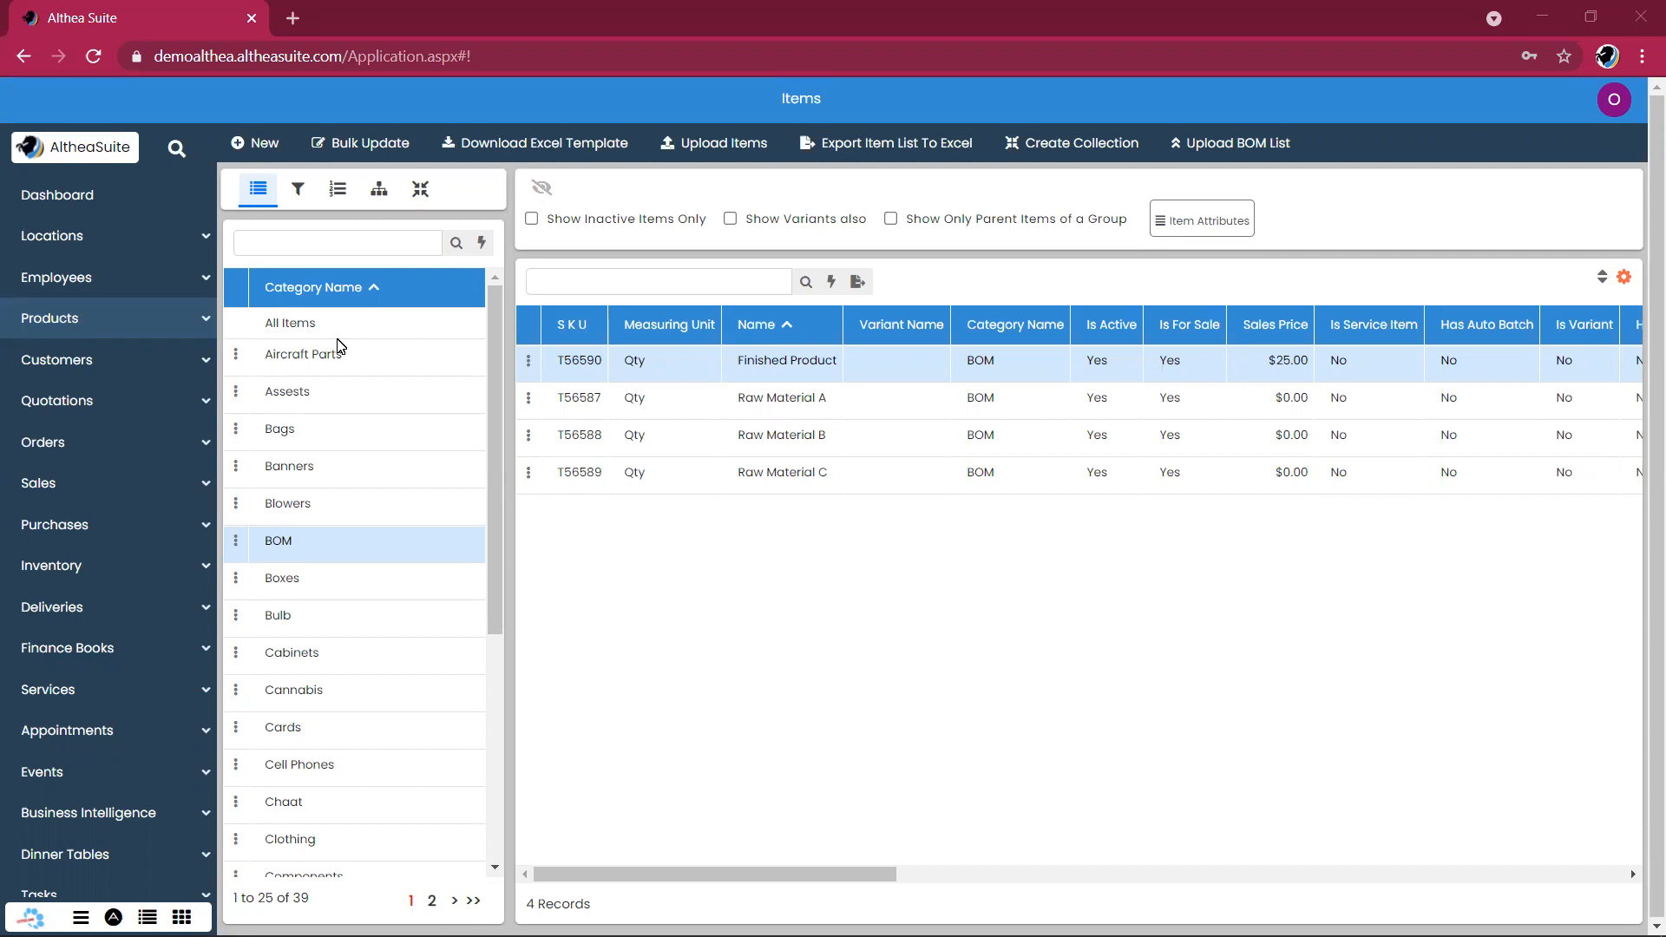
Start a new item named Chemical A in the BOM category
left_click(165, 319)
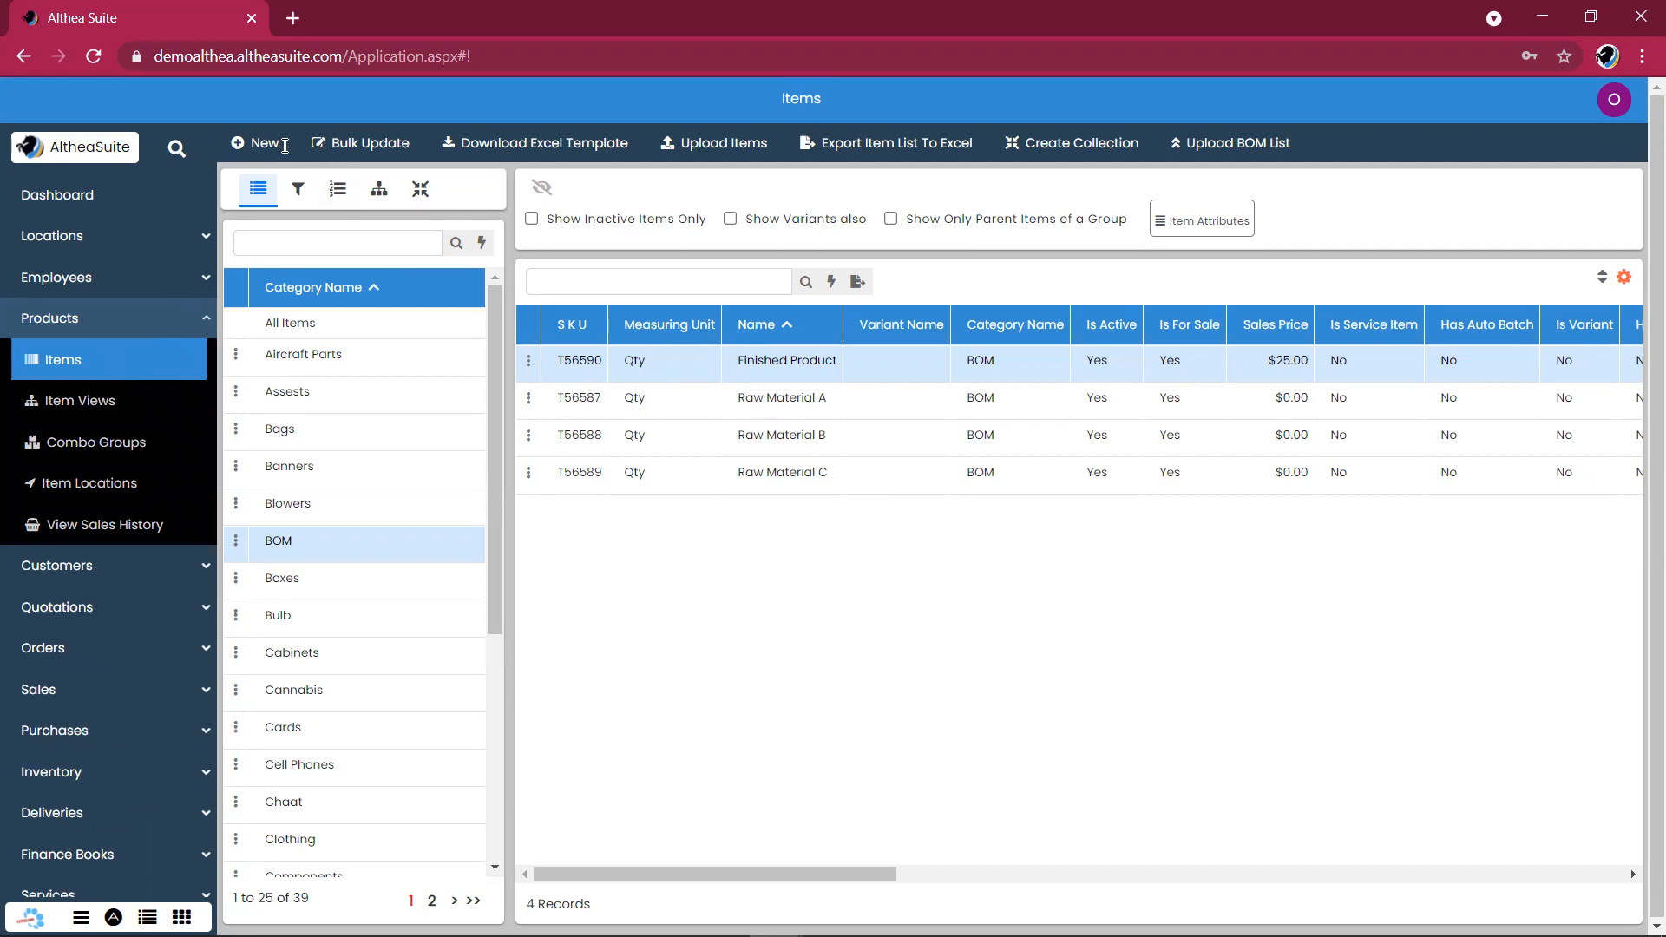
left_click(247, 144)
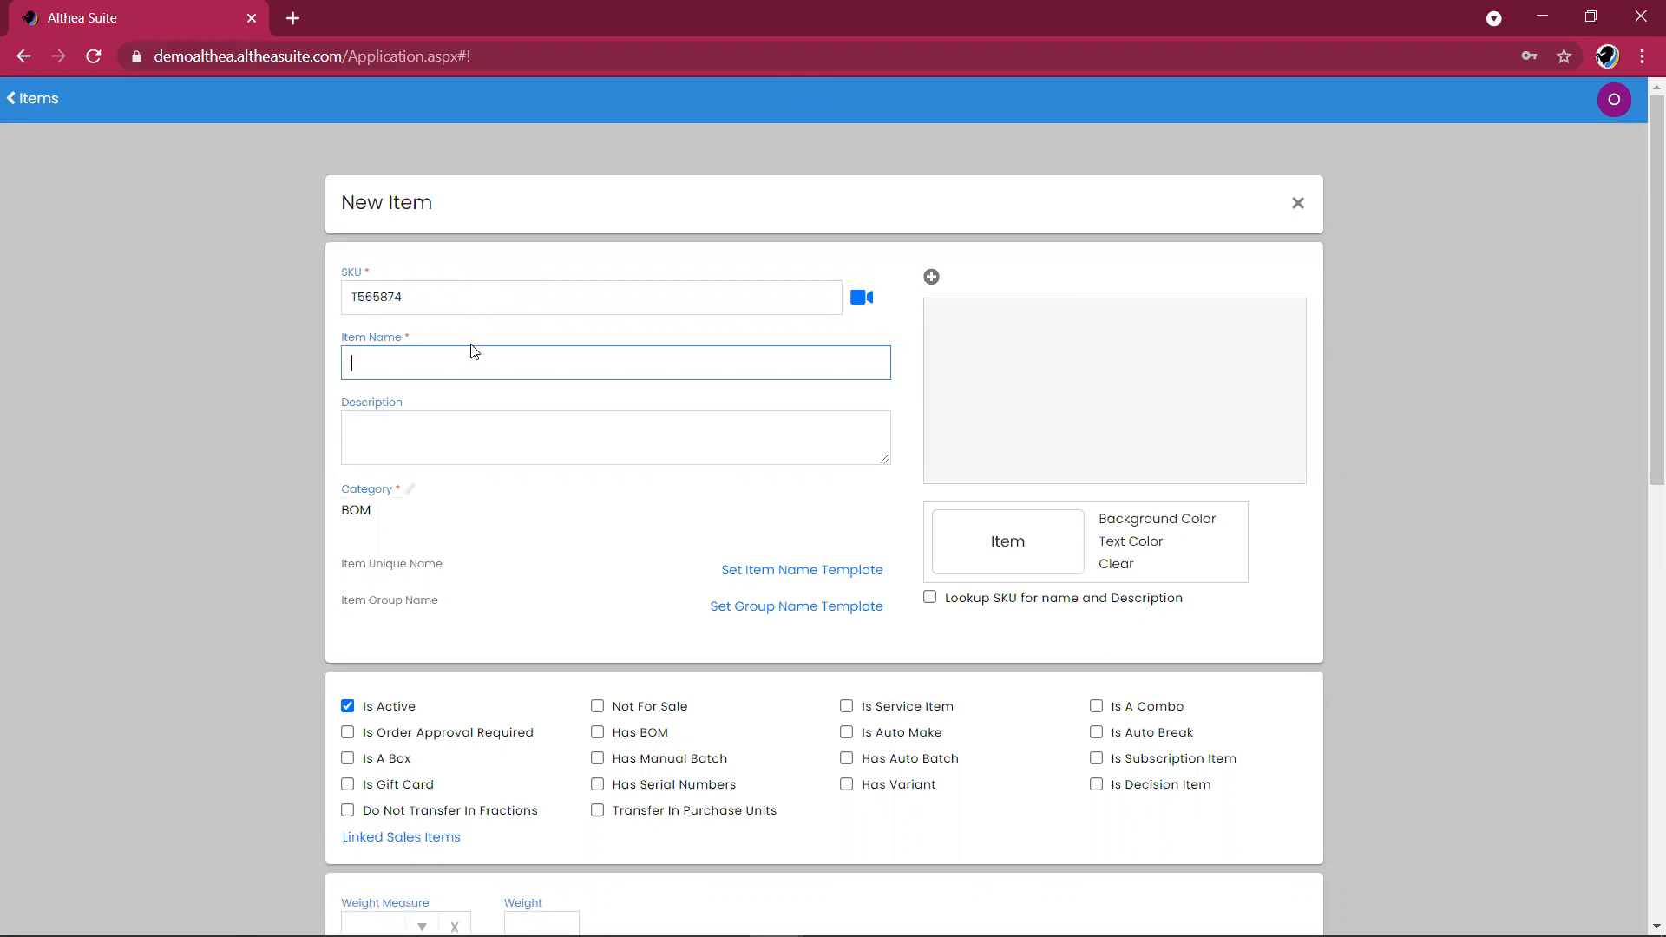
type("Ch")
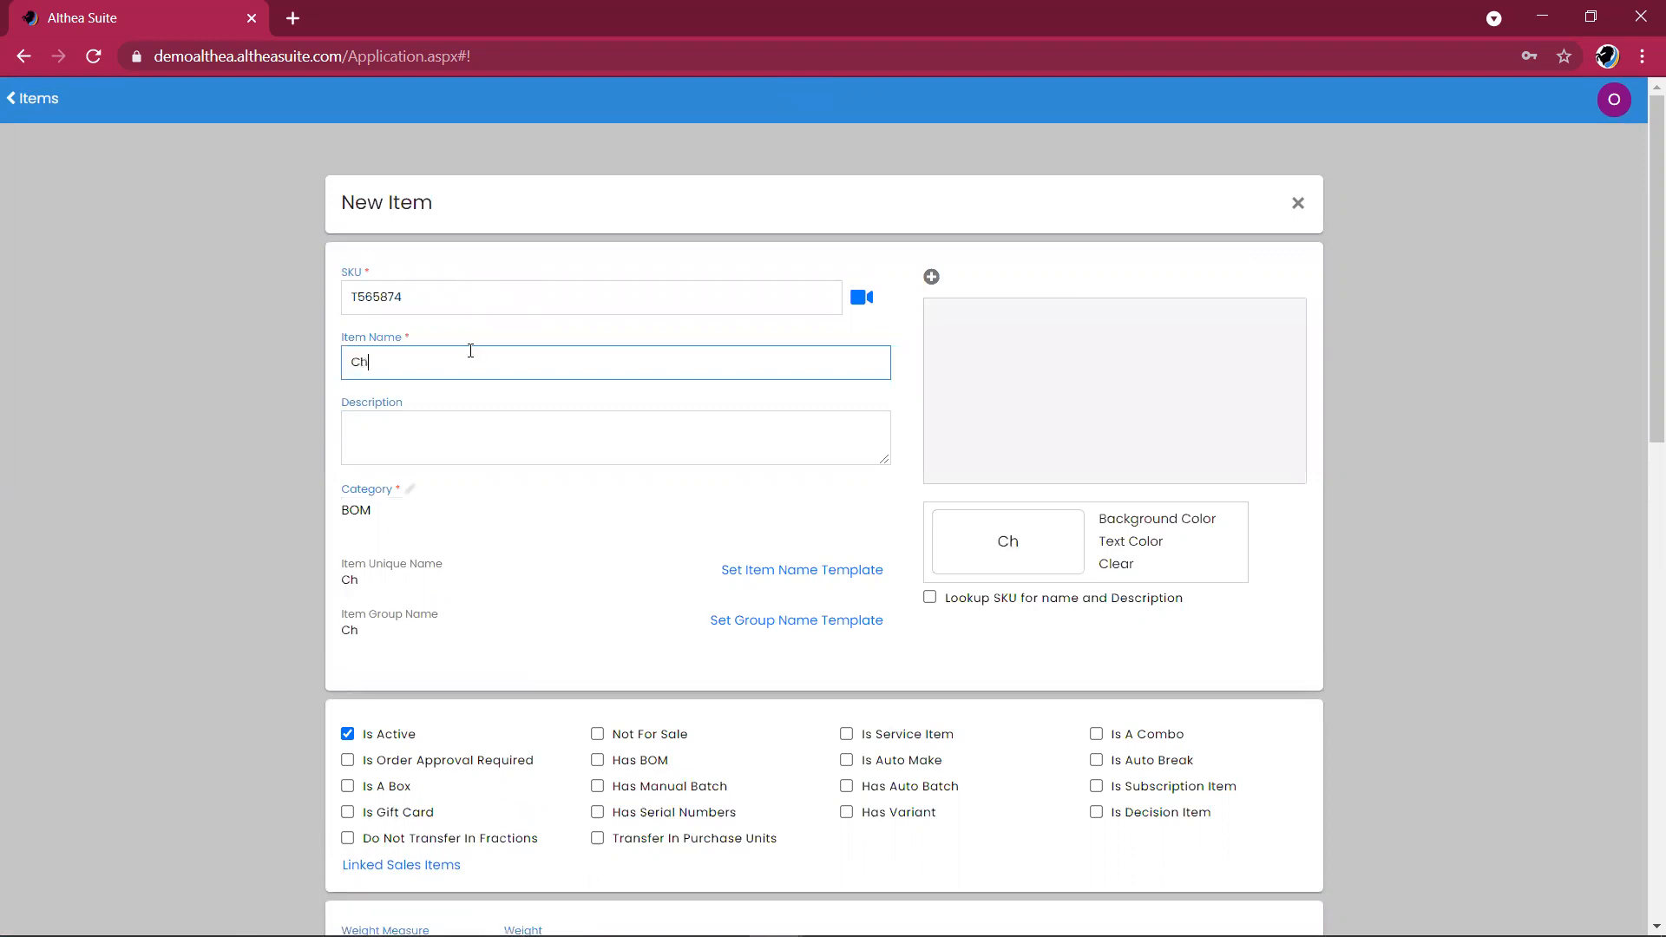
type("emical A")
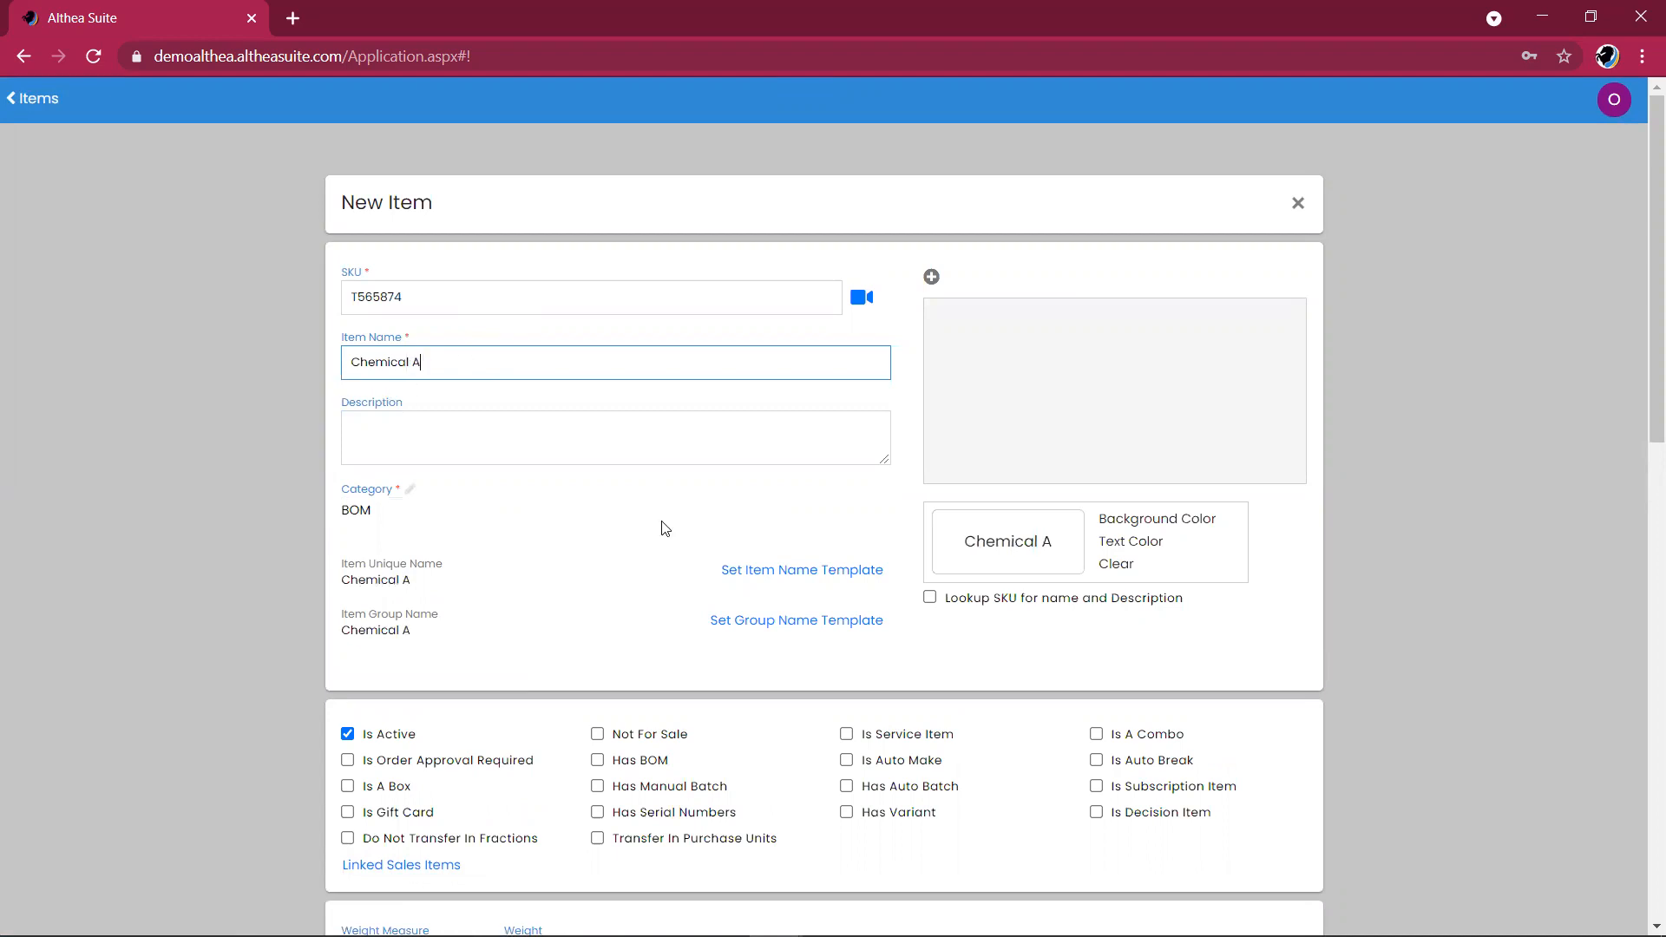
left_click(590, 513)
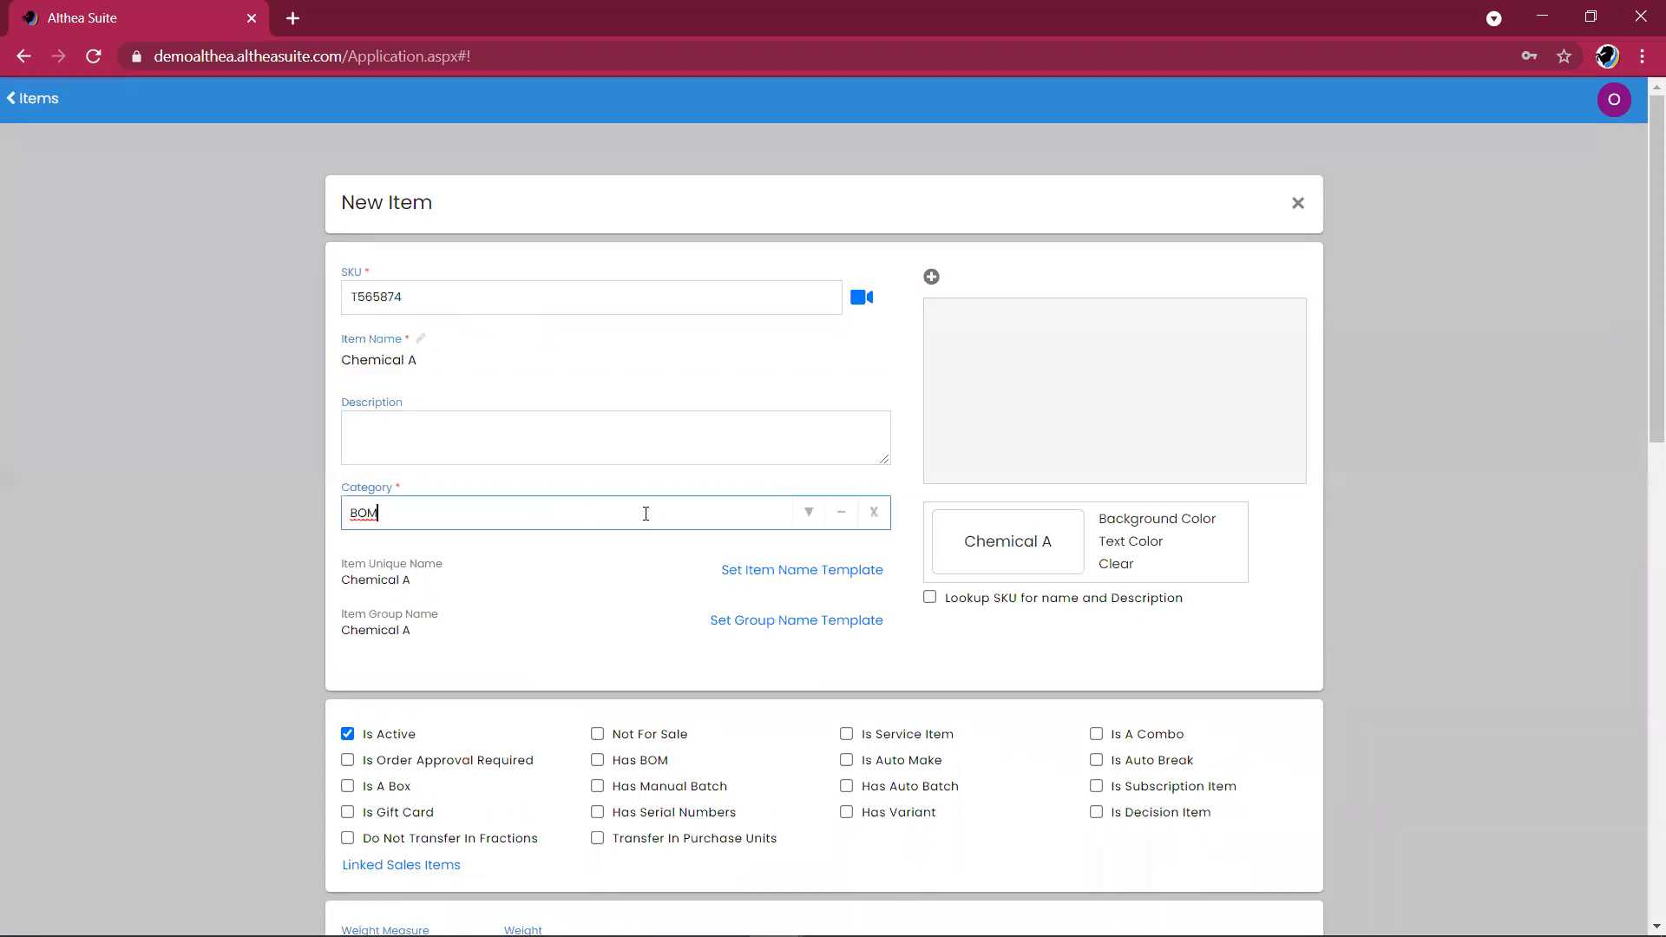
left_click(809, 521)
left_click(809, 521)
left_click(809, 520)
Enable the Has Manual Batch option for the new item, leaving Has Auto Batch off
left_click_drag(1643, 379, 1642, 587)
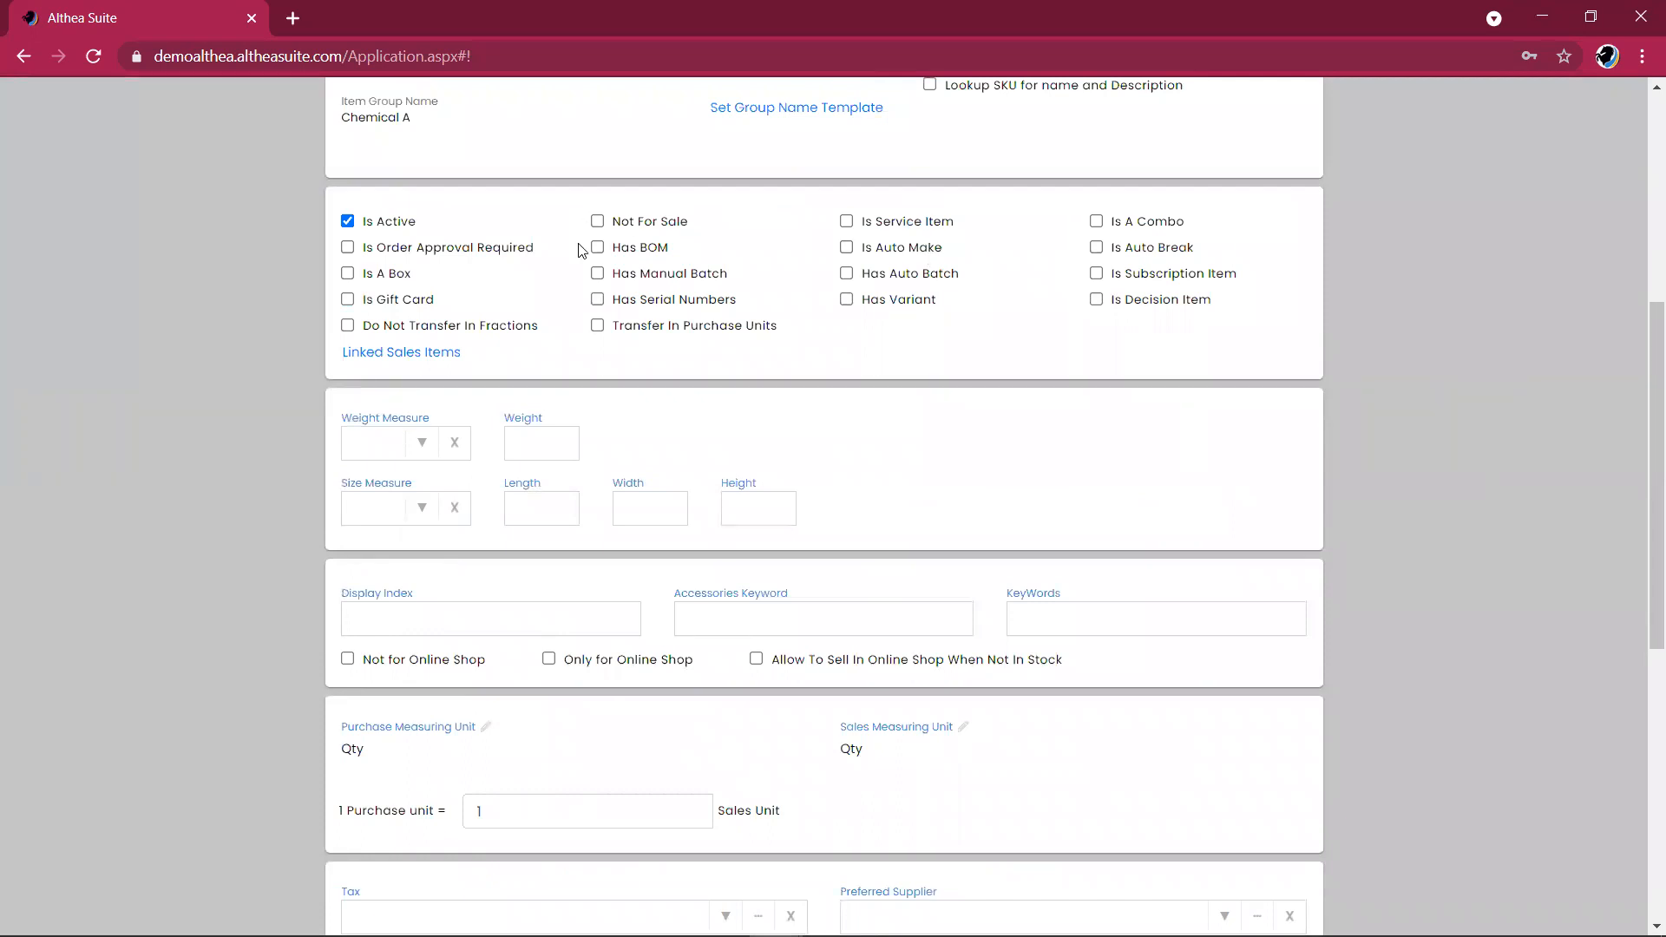
left_click(599, 275)
left_click(847, 274)
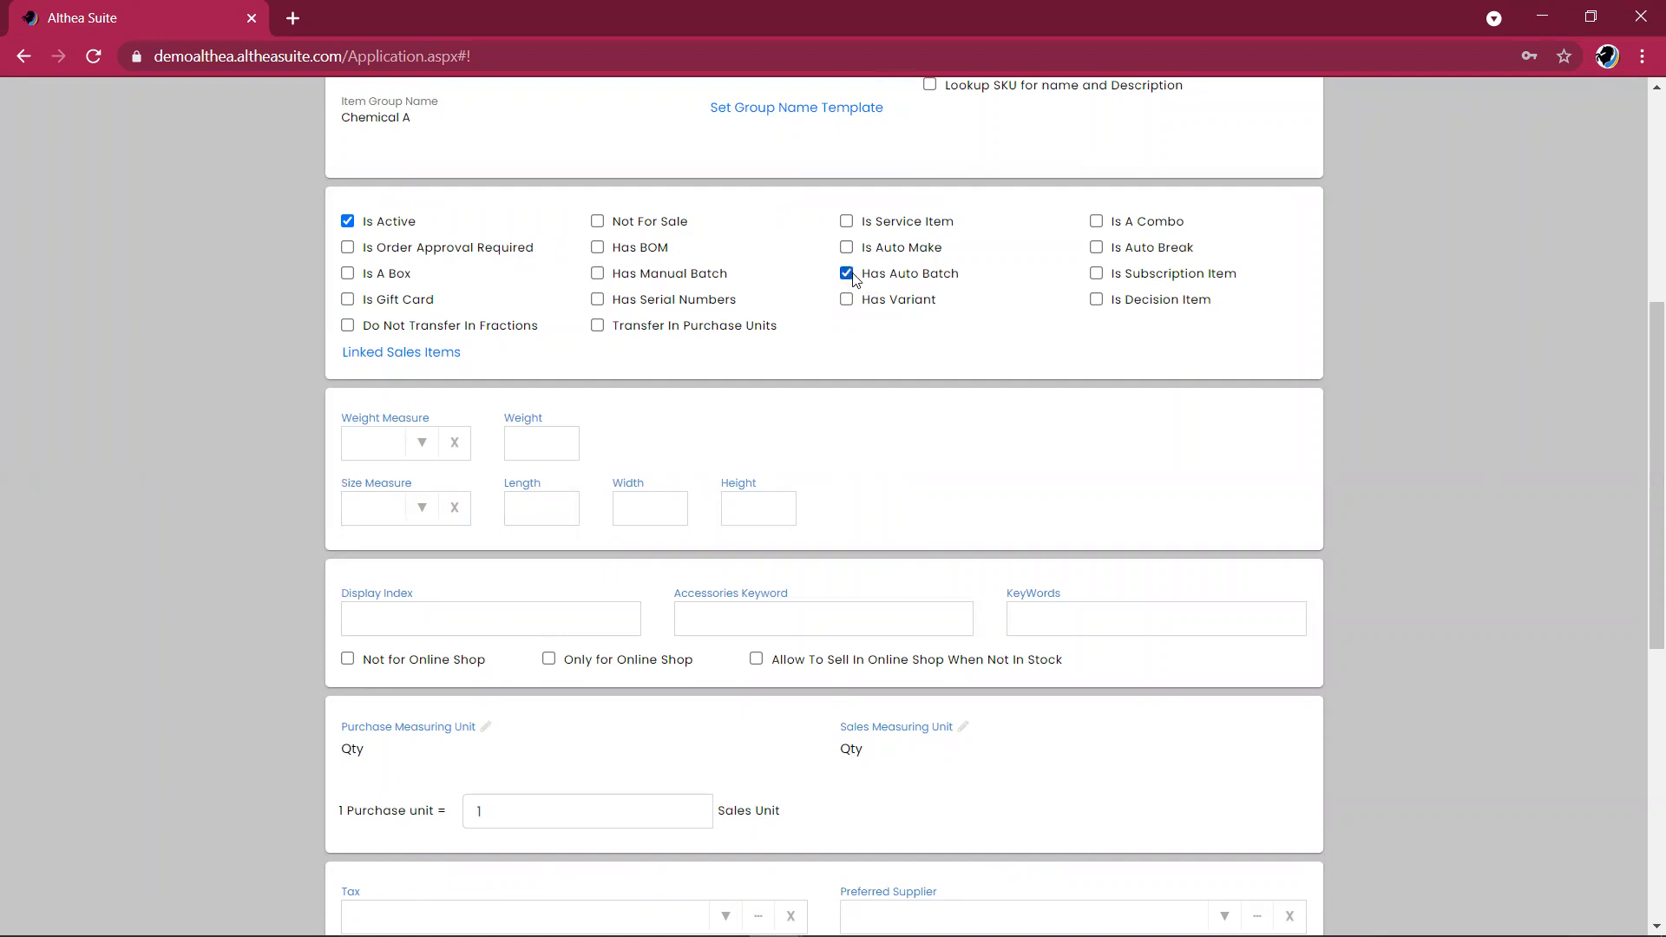
left_click(600, 278)
Set both the purchase measuring unit and the sales measuring unit to Lbs
scroll(1635, 362, "down", 4)
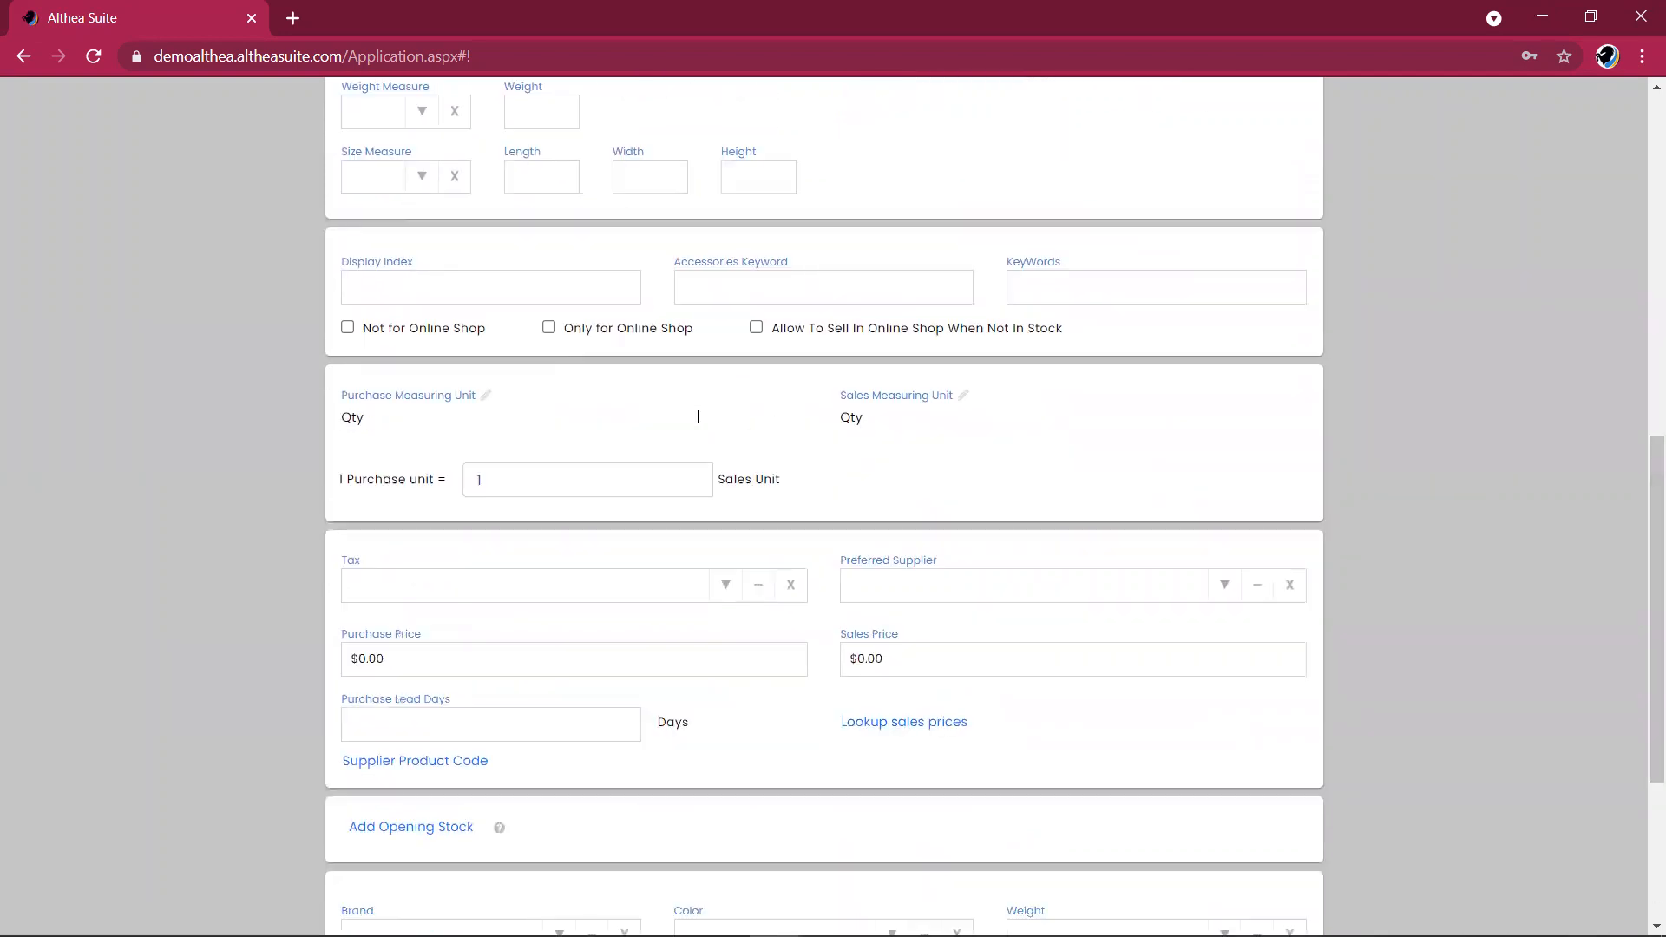
left_click(496, 409)
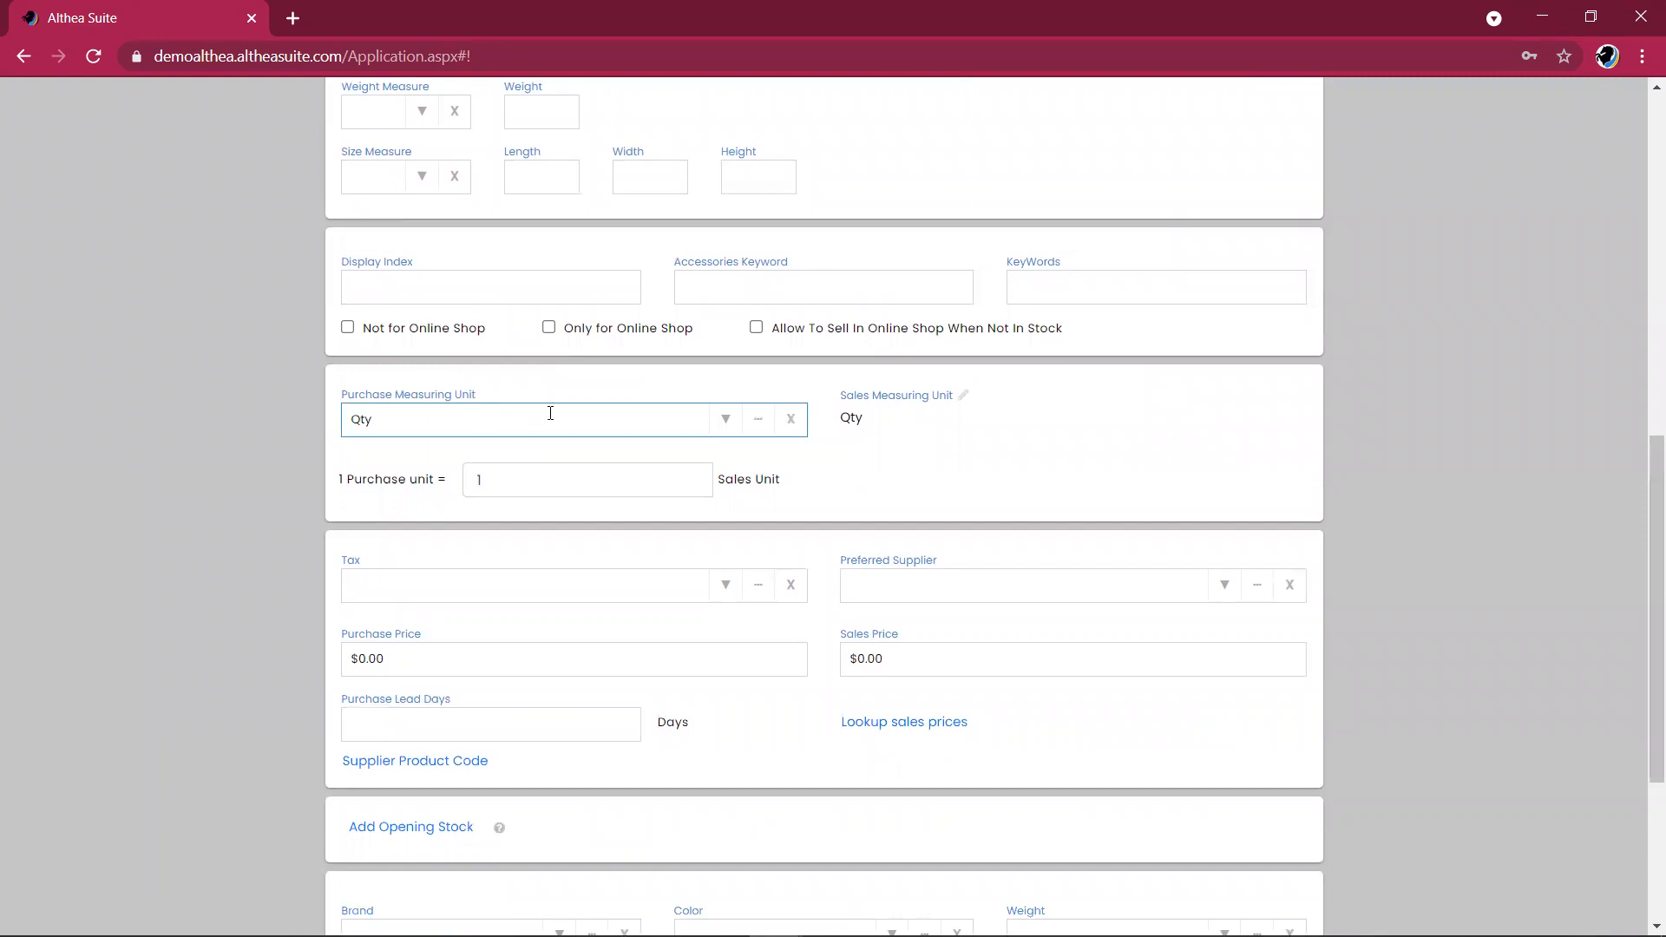
key("BackSpace")
key("BackSpace")
key("BackSpace")
type("lbs")
left_click(683, 472)
left_click(850, 418)
type("lbs")
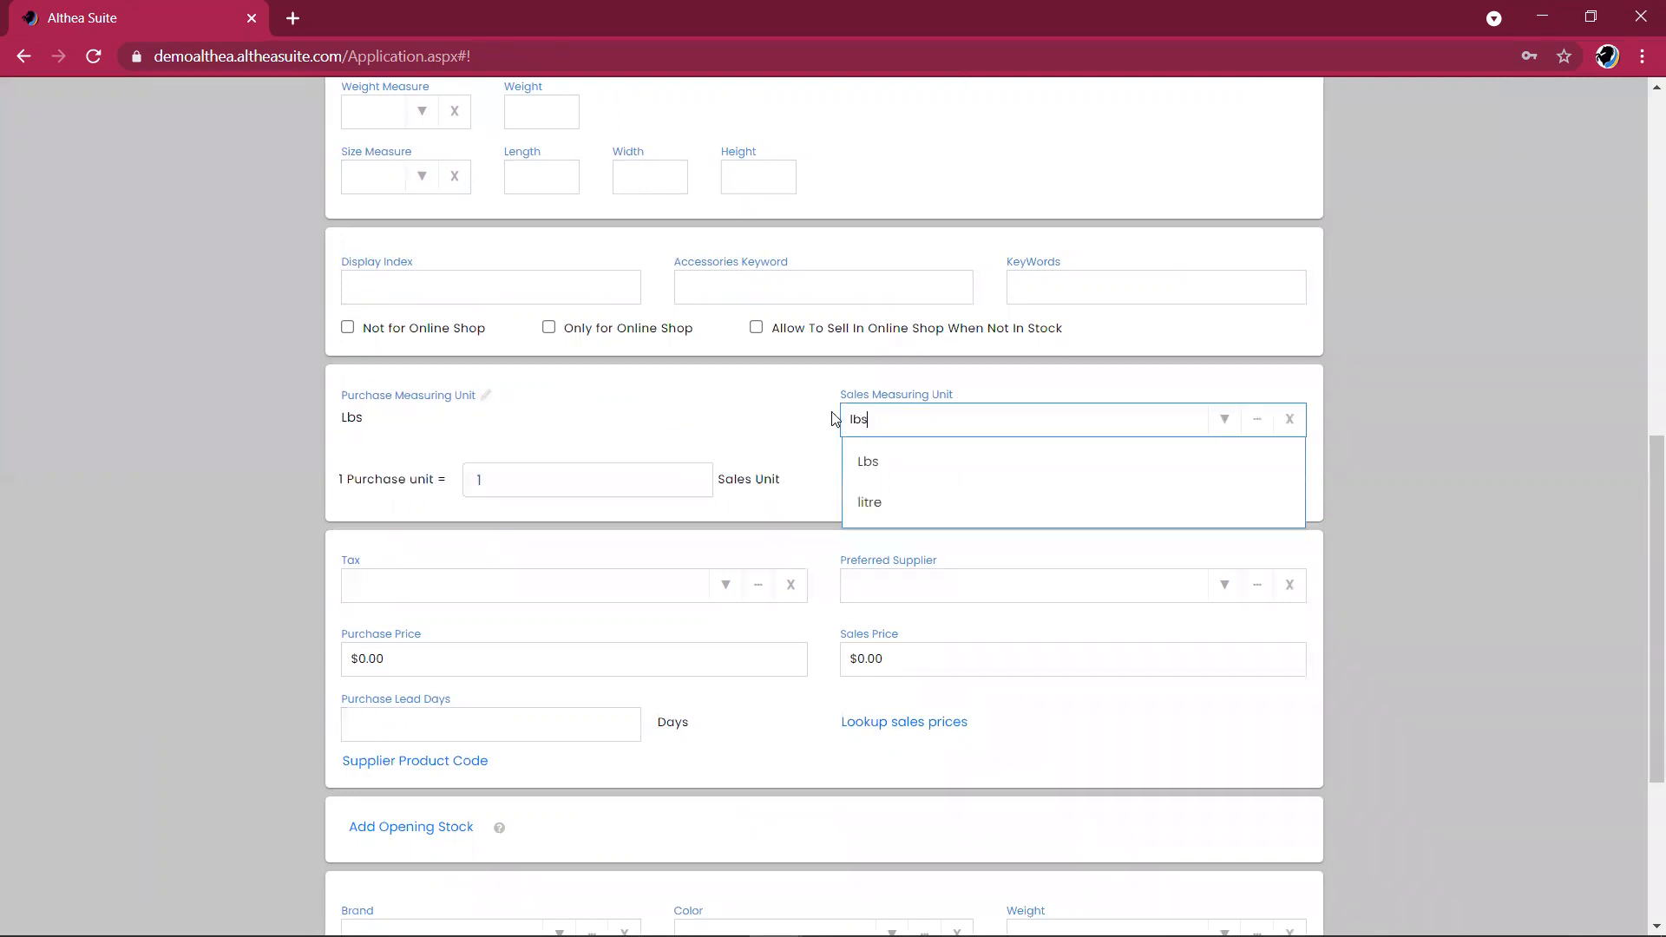
left_click(924, 480)
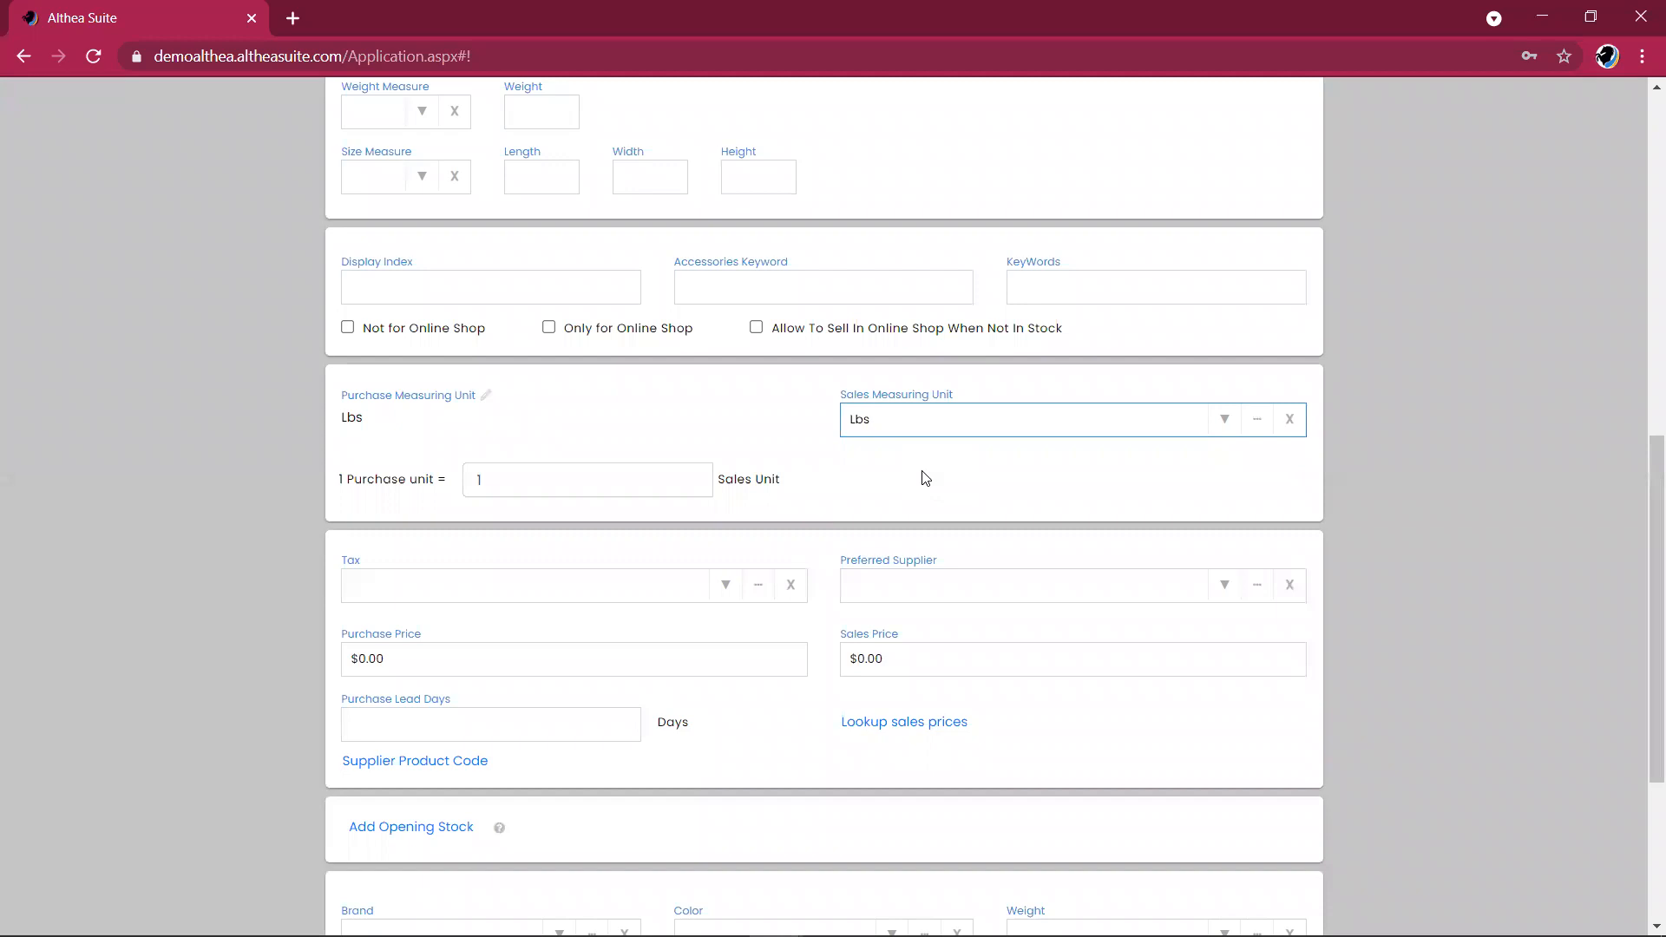
Create the item with a purchase price of 7.5 and list the items in the BOM category
left_click_drag(1647, 539, 1643, 742)
left_click(488, 322)
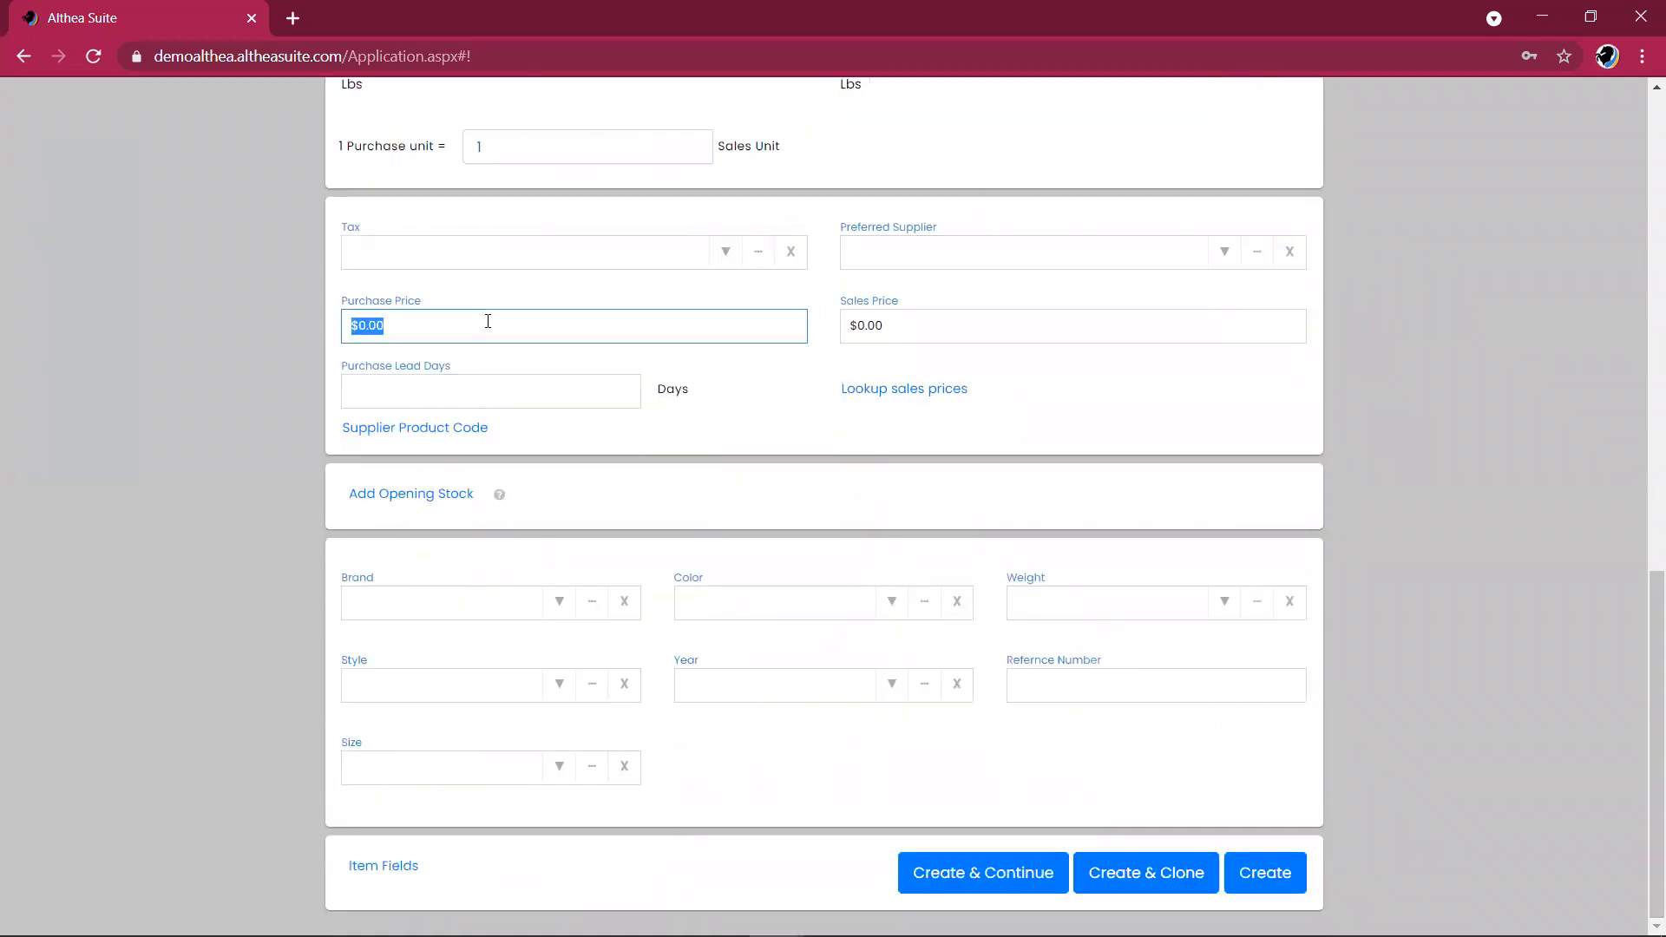
type("7.5")
left_click(1266, 873)
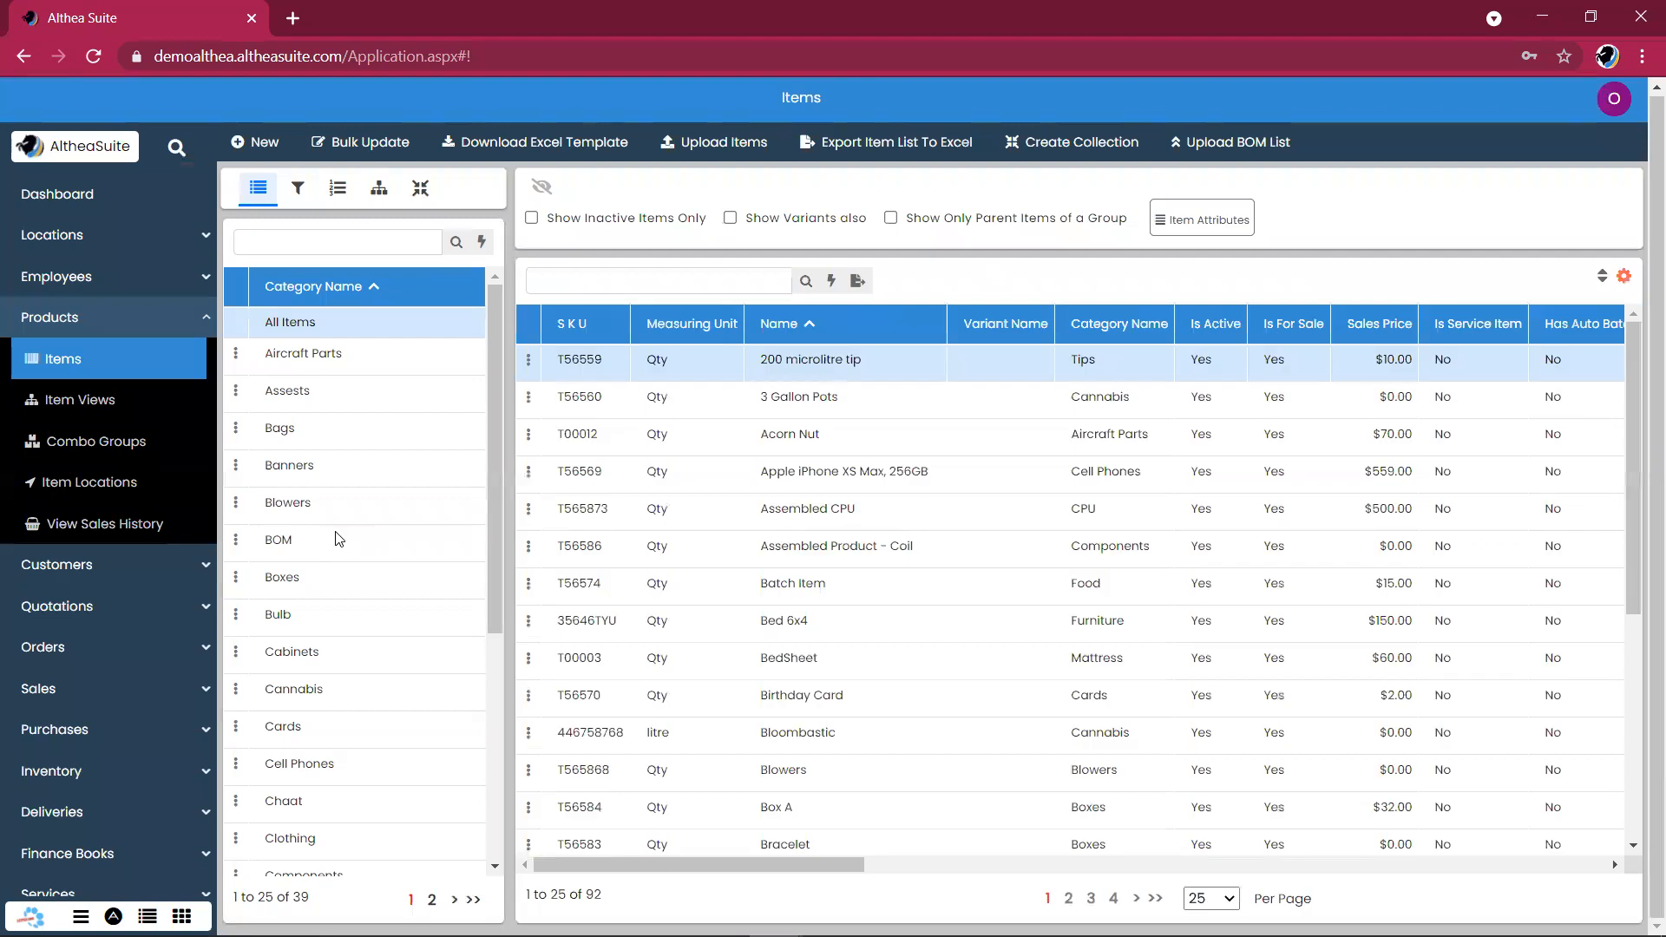
left_click(335, 533)
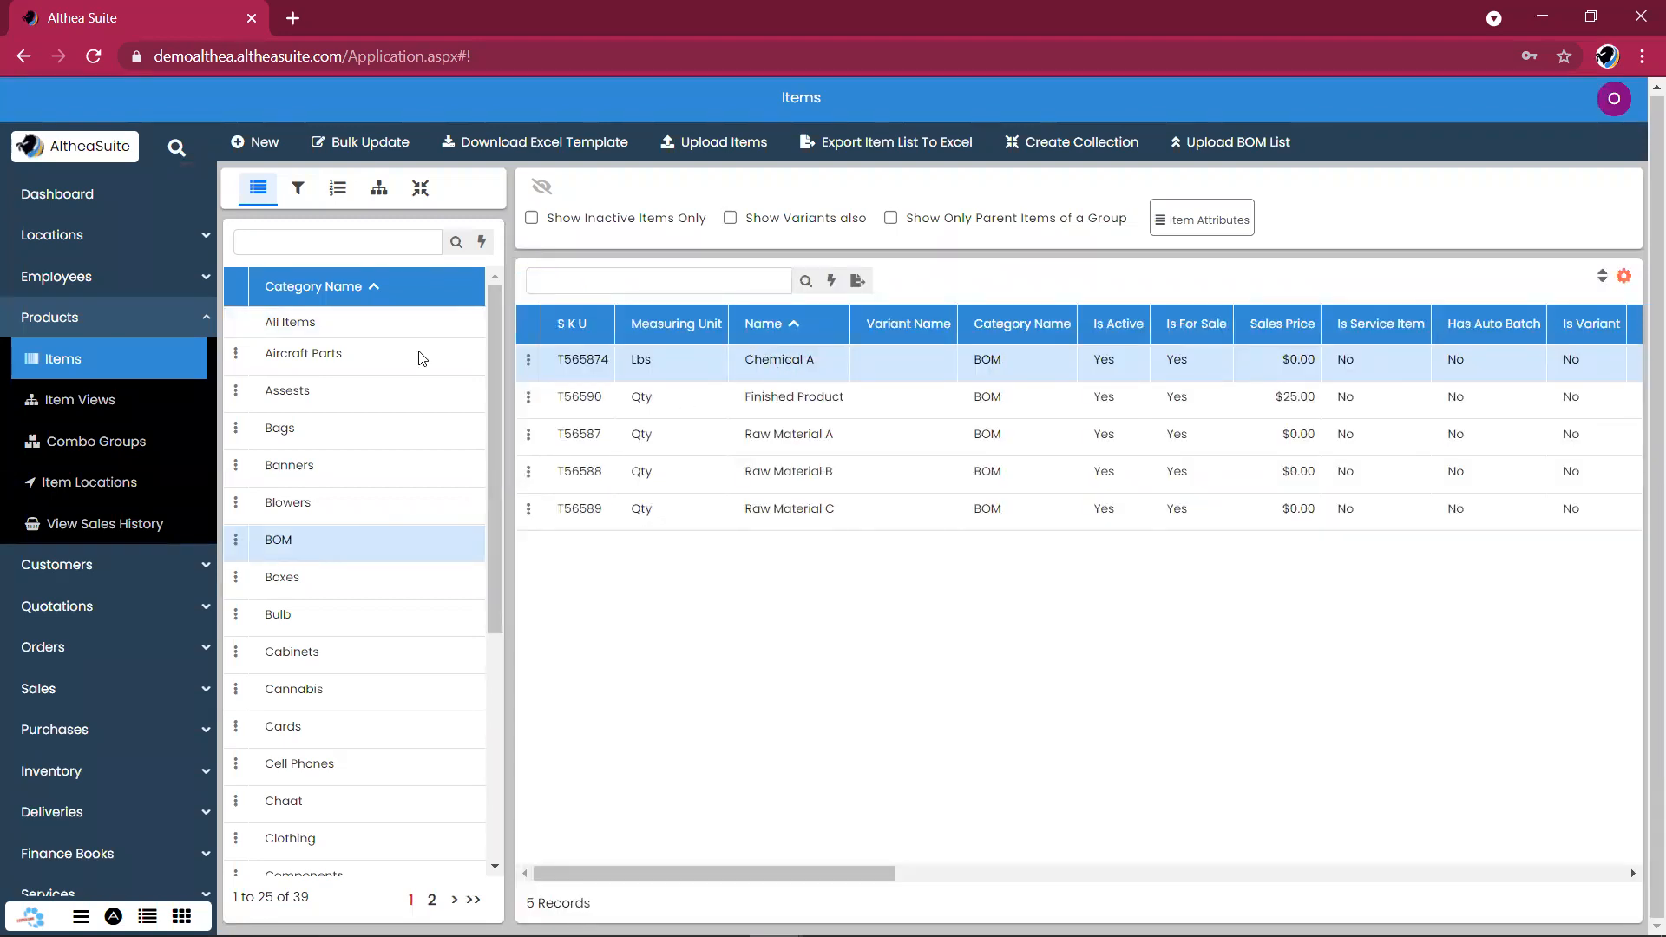
left_click(193, 328)
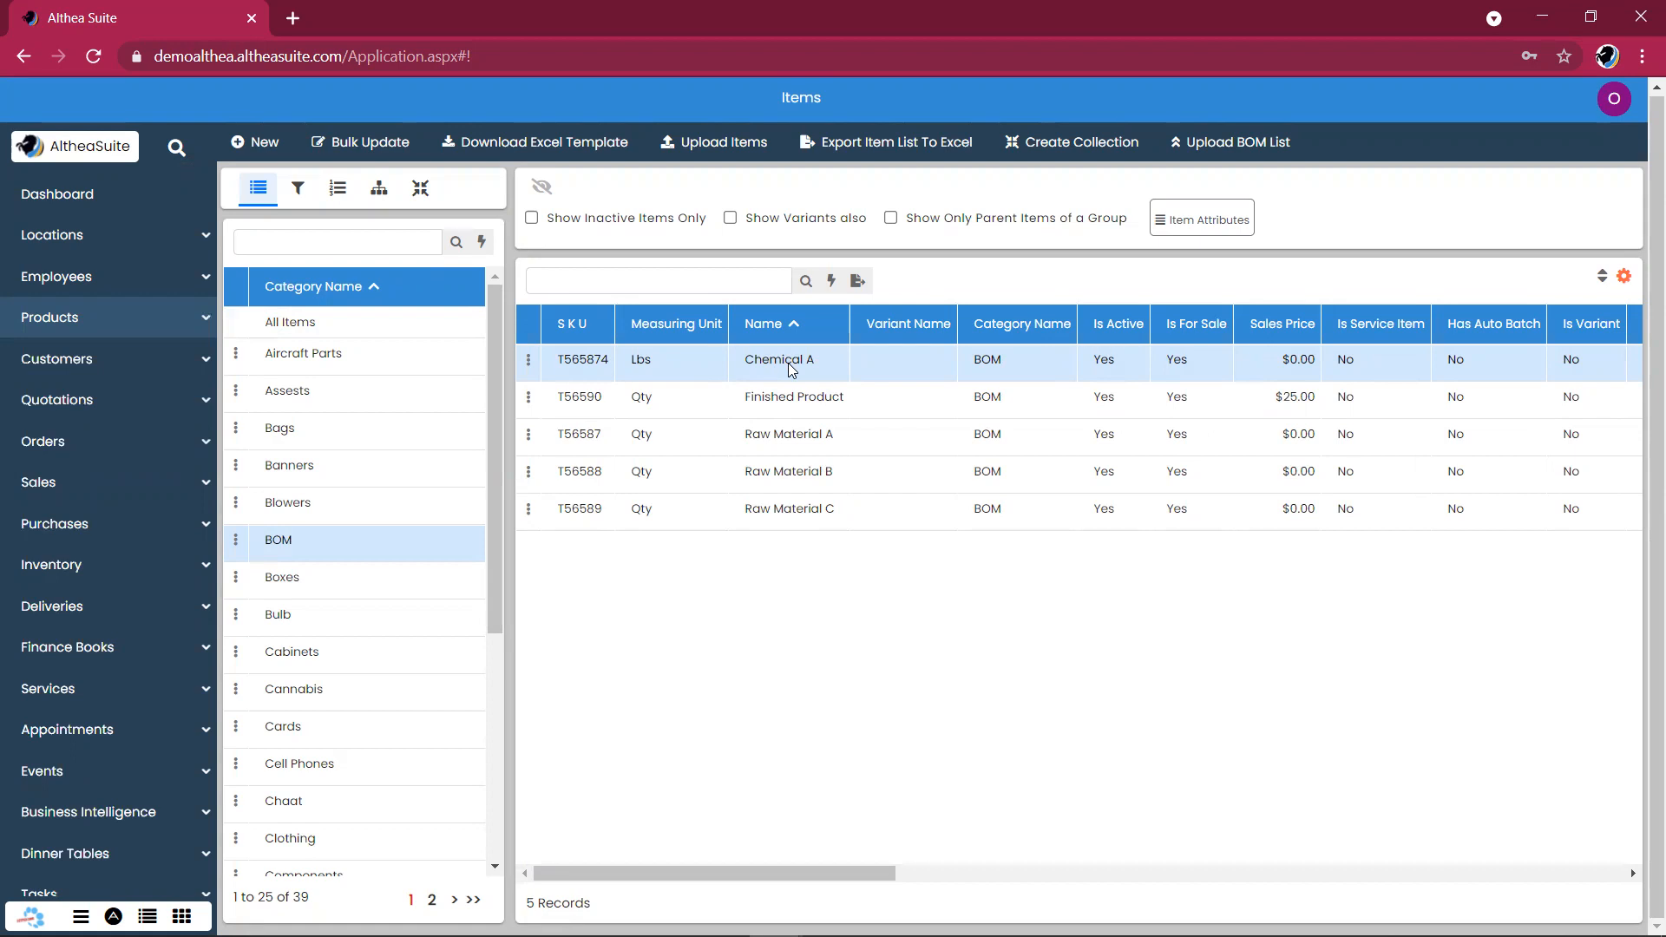
Start a new purchase and choose Jaime and Clark Works as the supplier
left_click(84, 525)
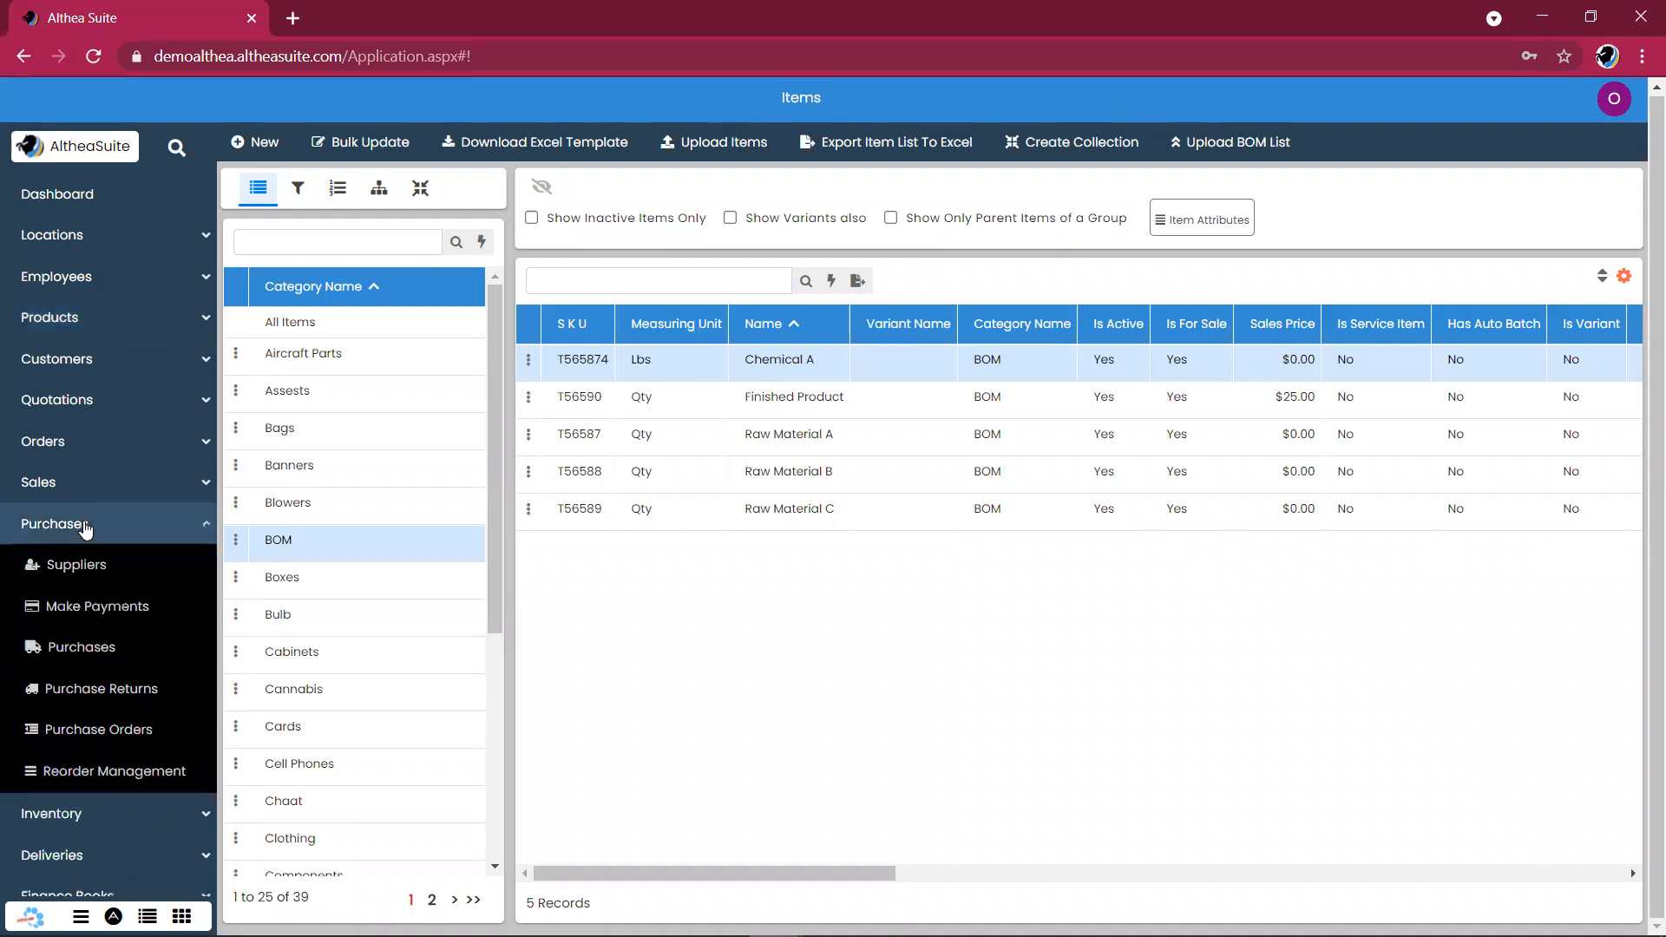
left_click(105, 655)
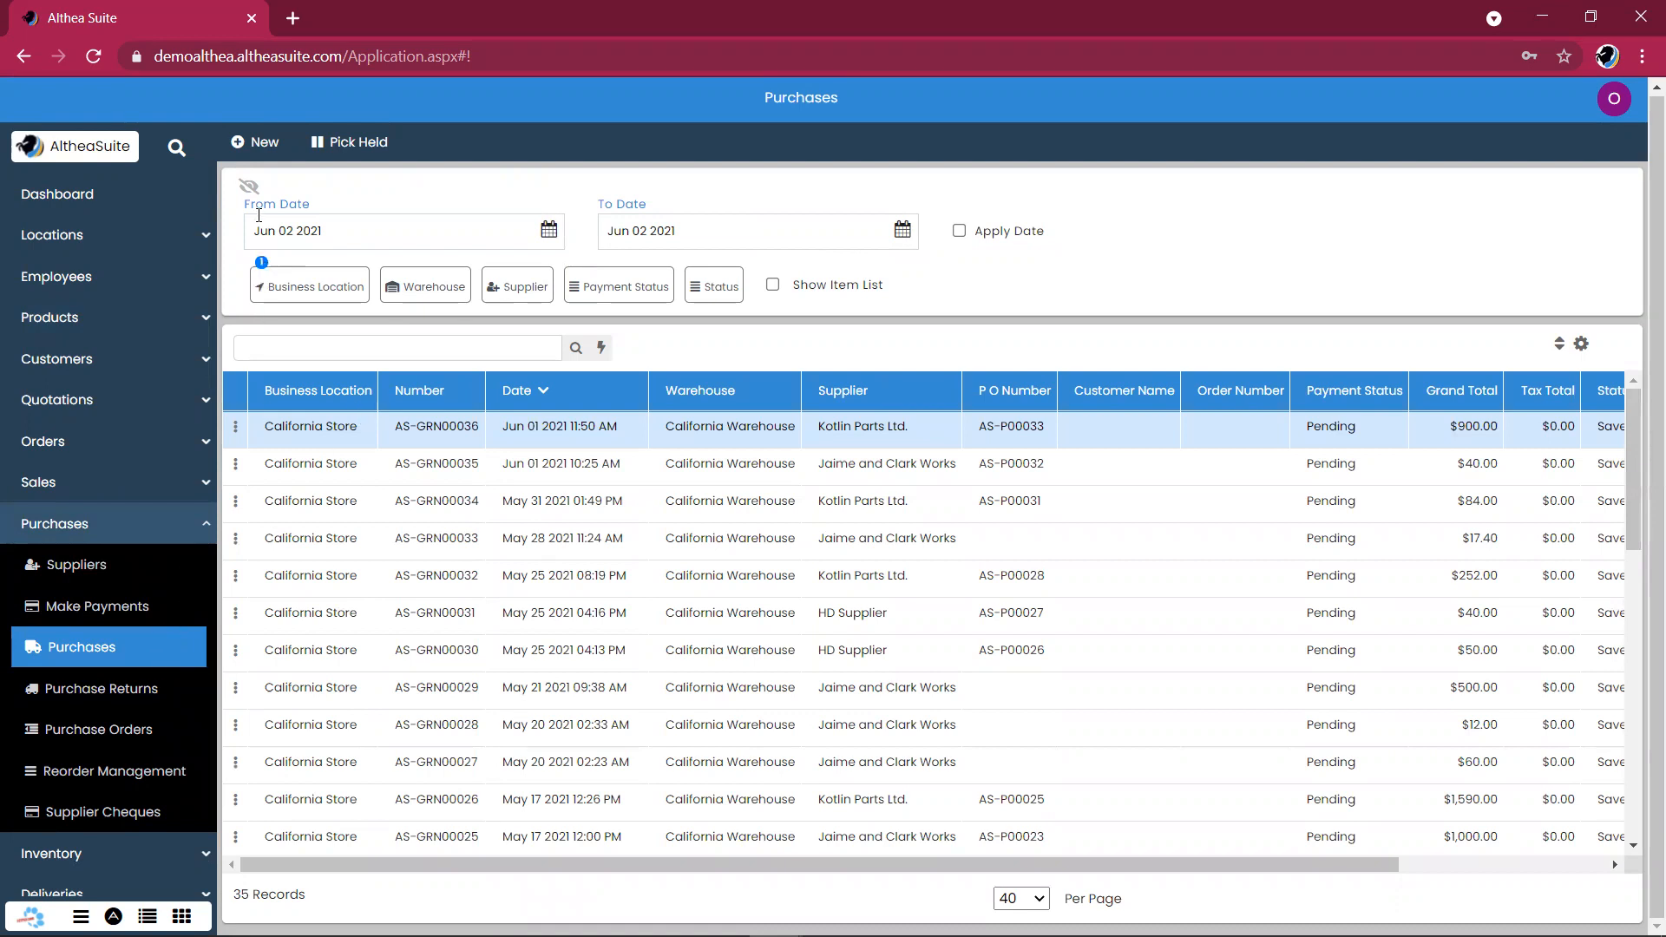
left_click(255, 144)
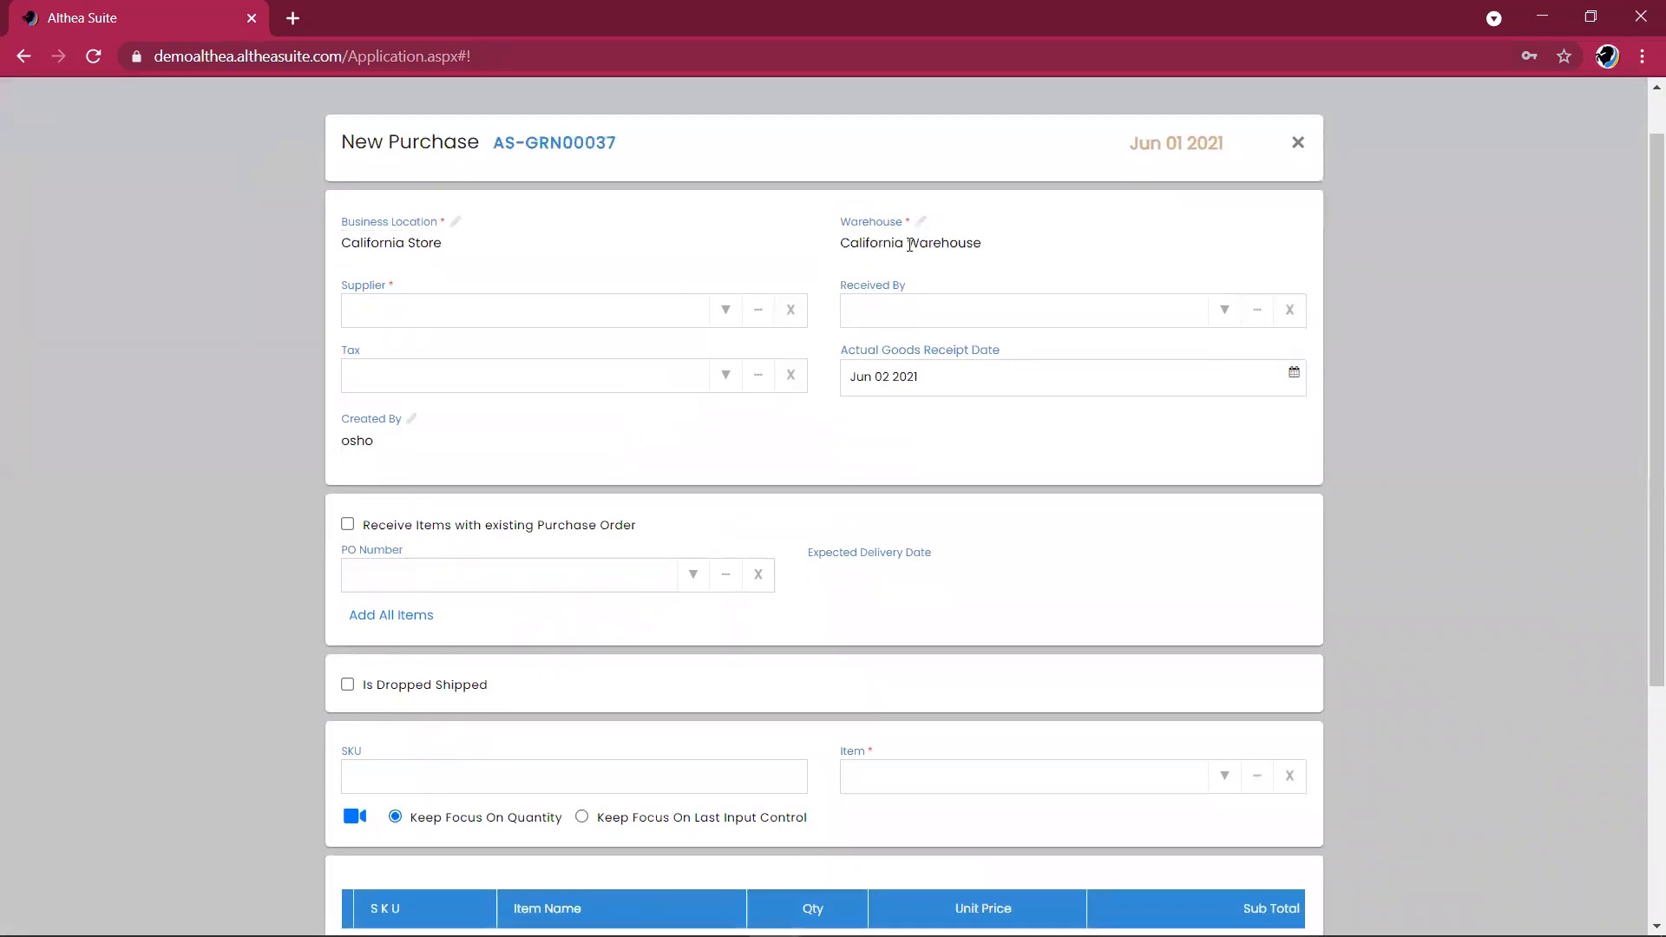
left_click(1019, 243)
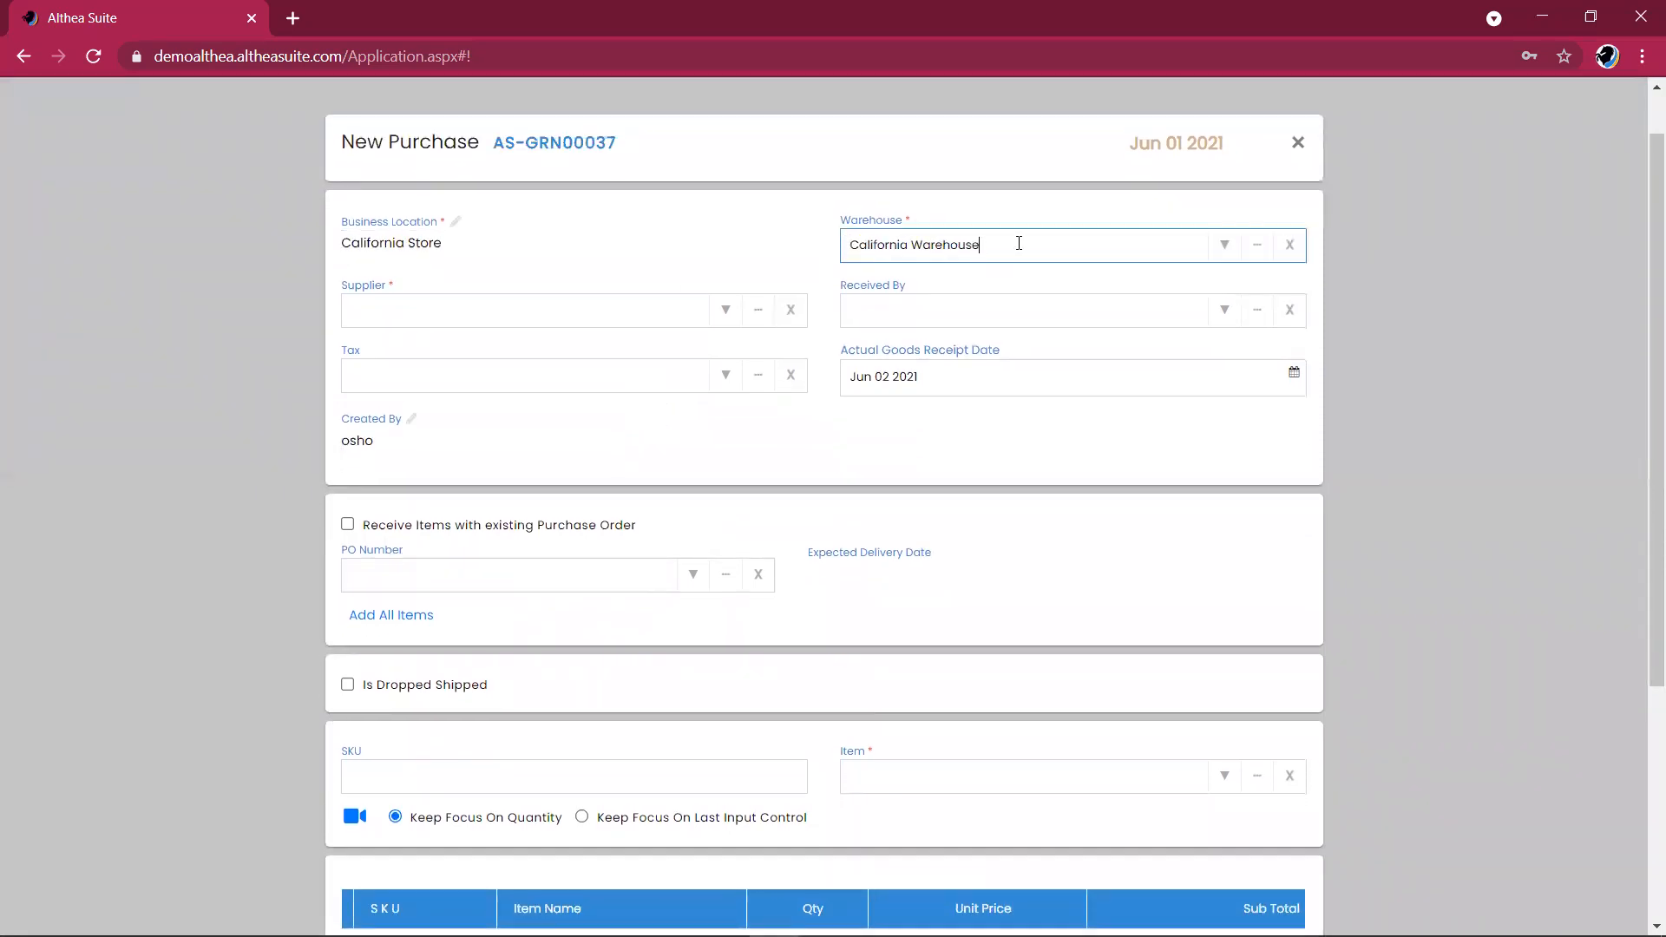
left_click_drag(1651, 227, 1651, 269)
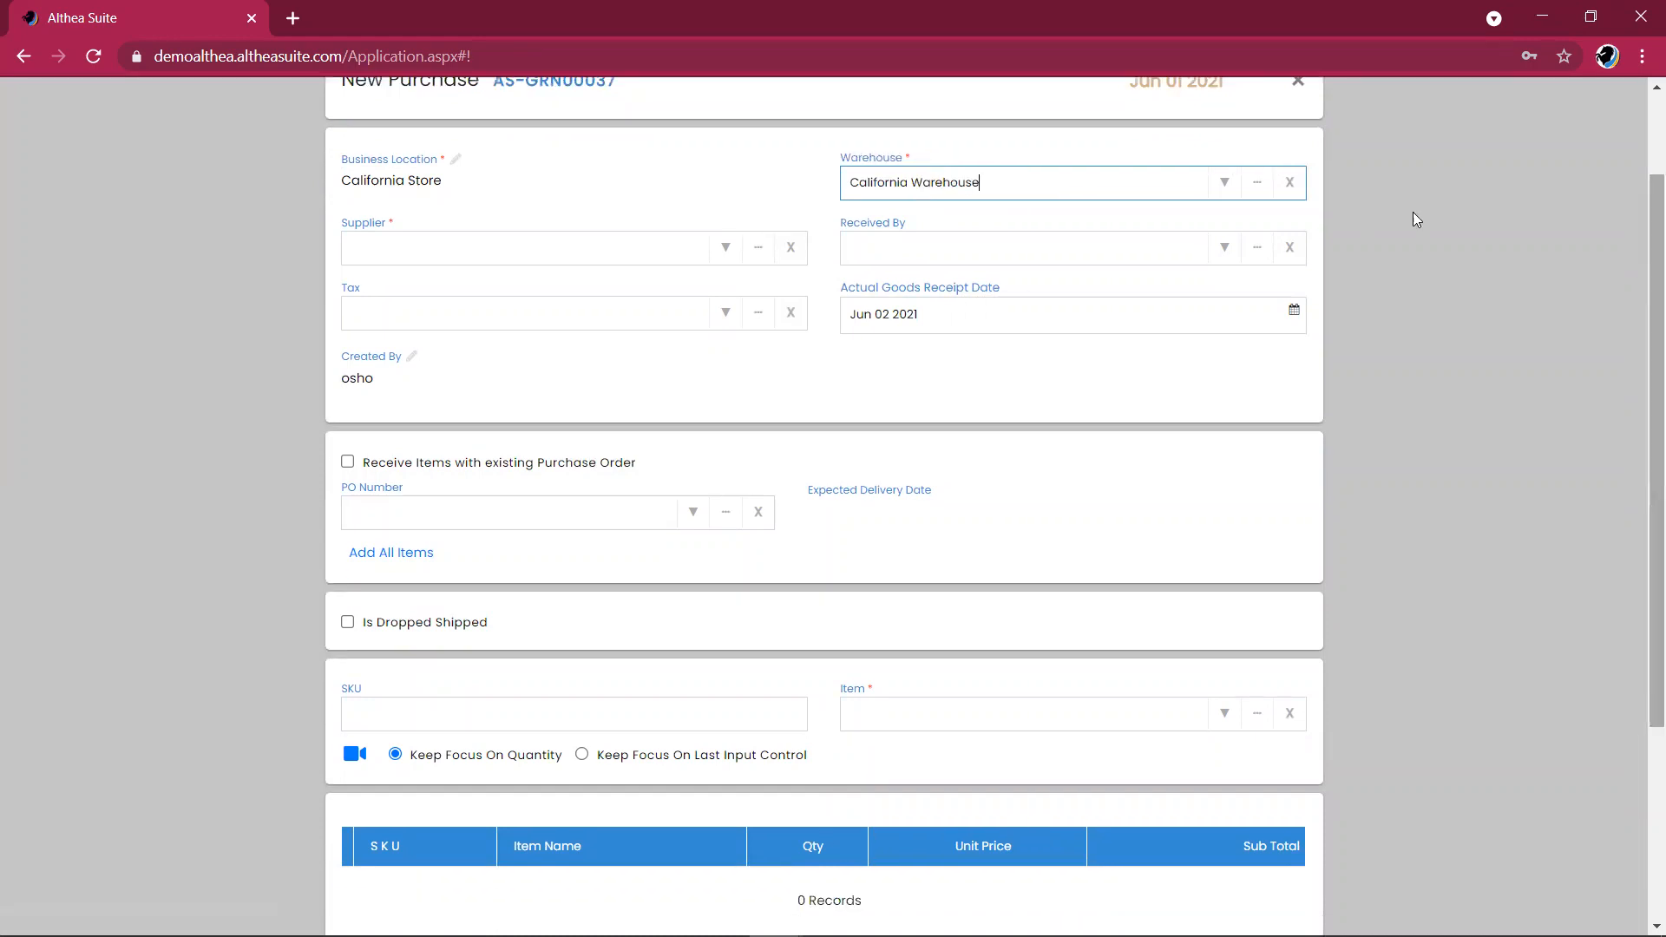
left_click(725, 250)
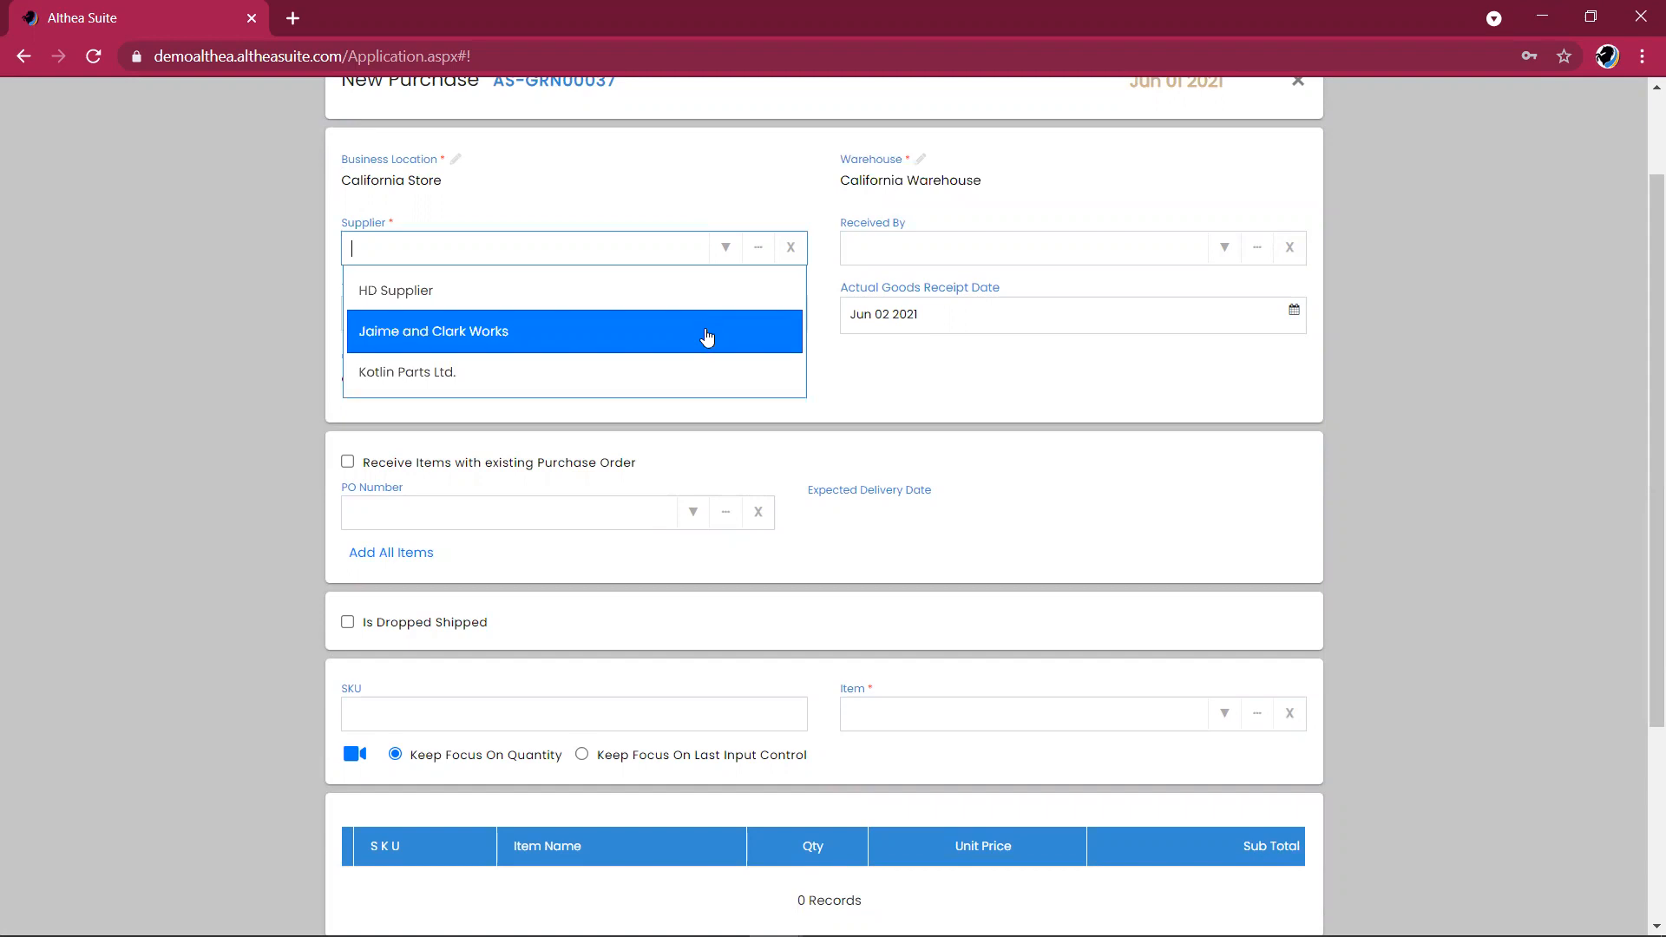
left_click(706, 329)
left_click_drag(1641, 353, 1641, 509)
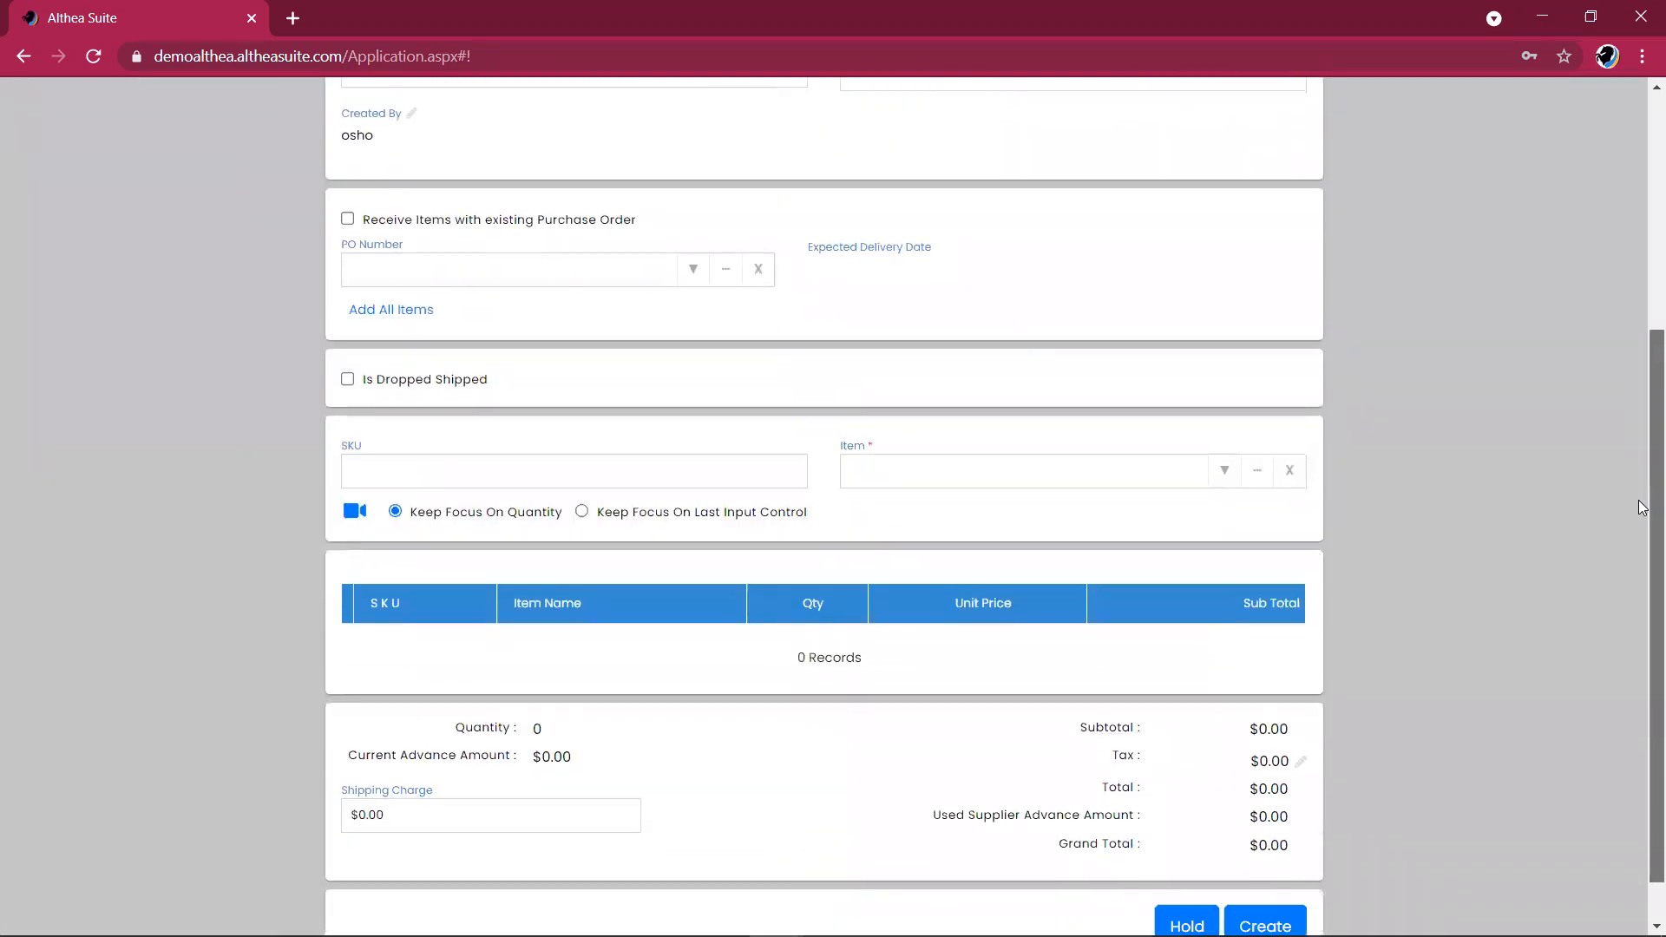
left_click(663, 467)
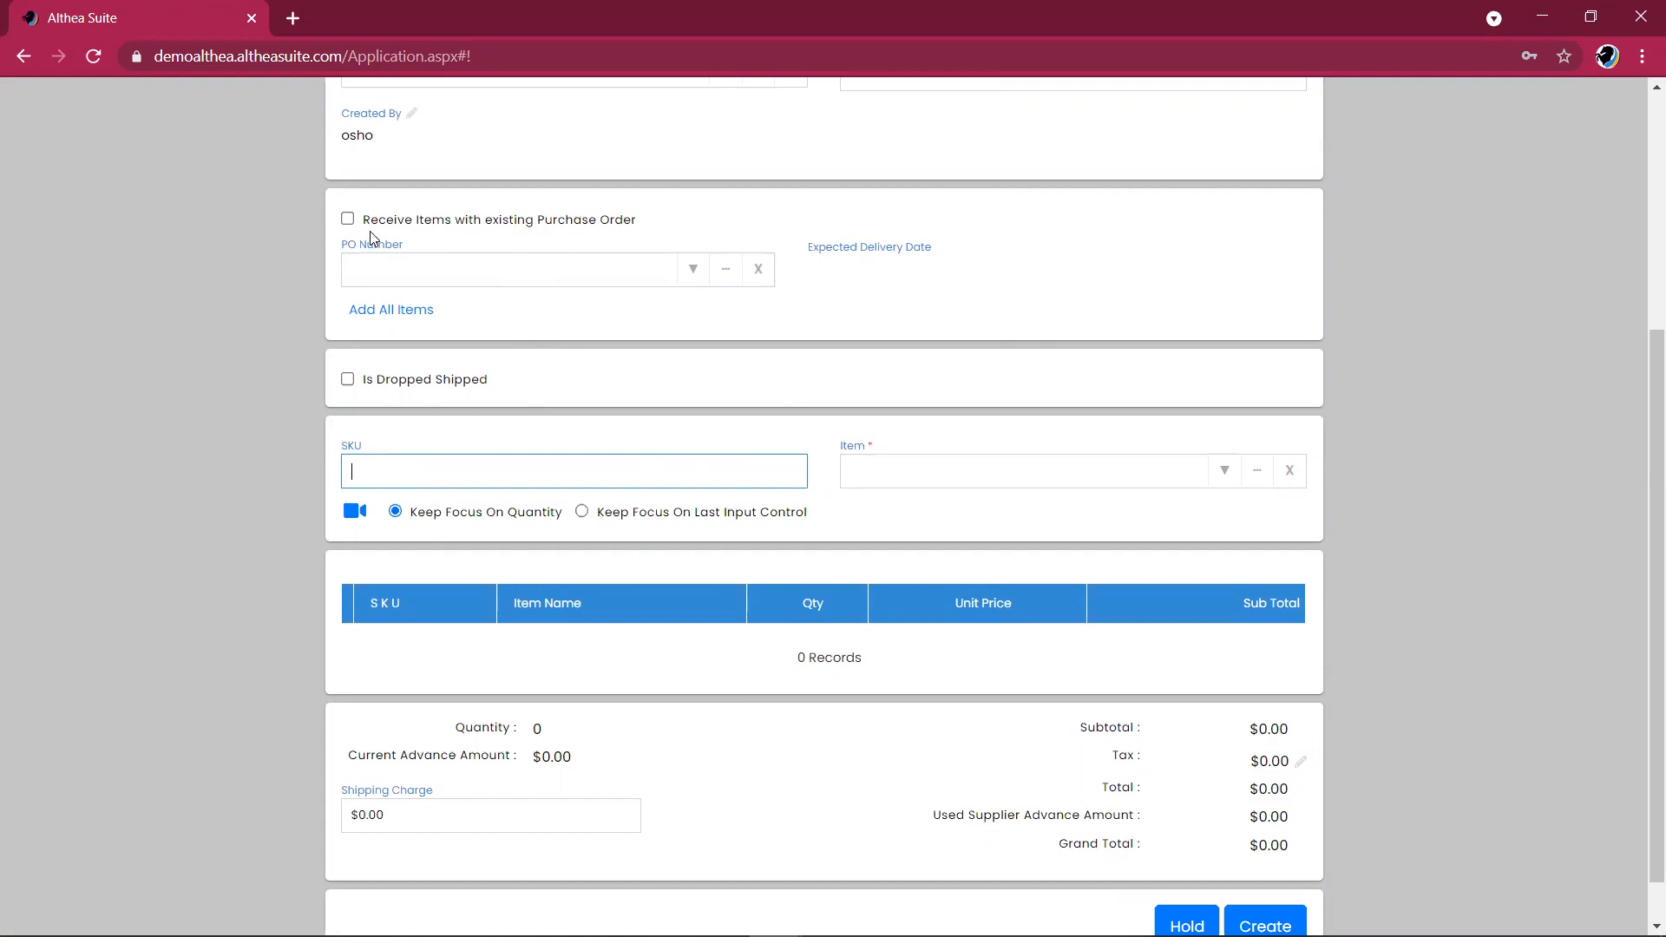
left_click(348, 219)
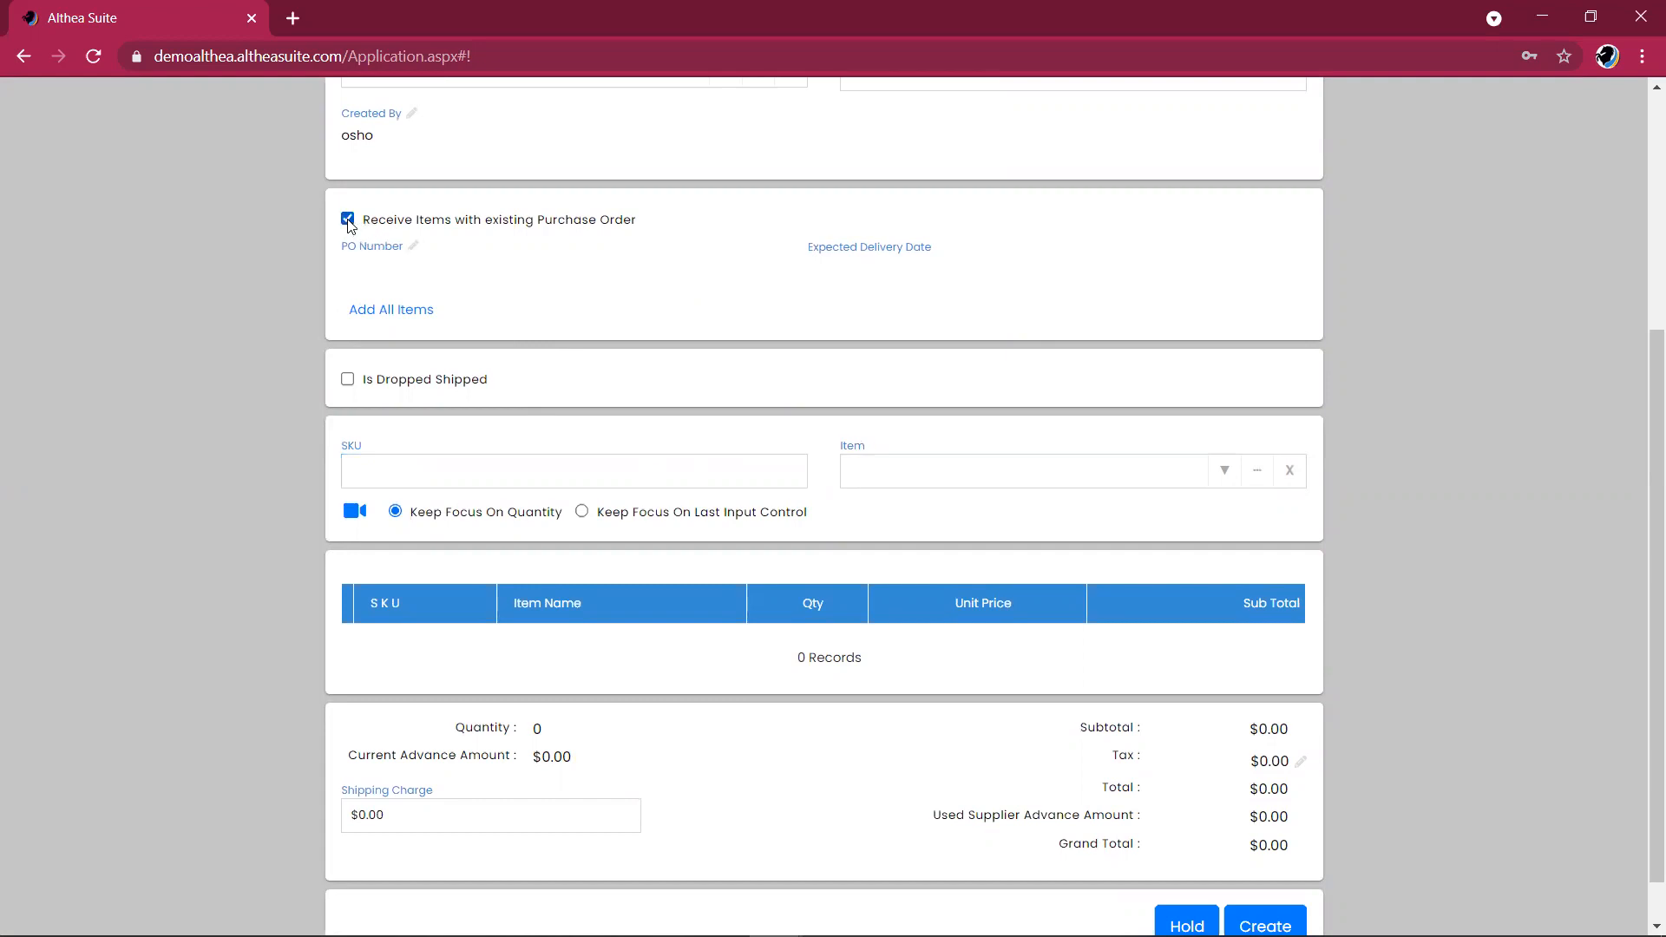
left_click(436, 262)
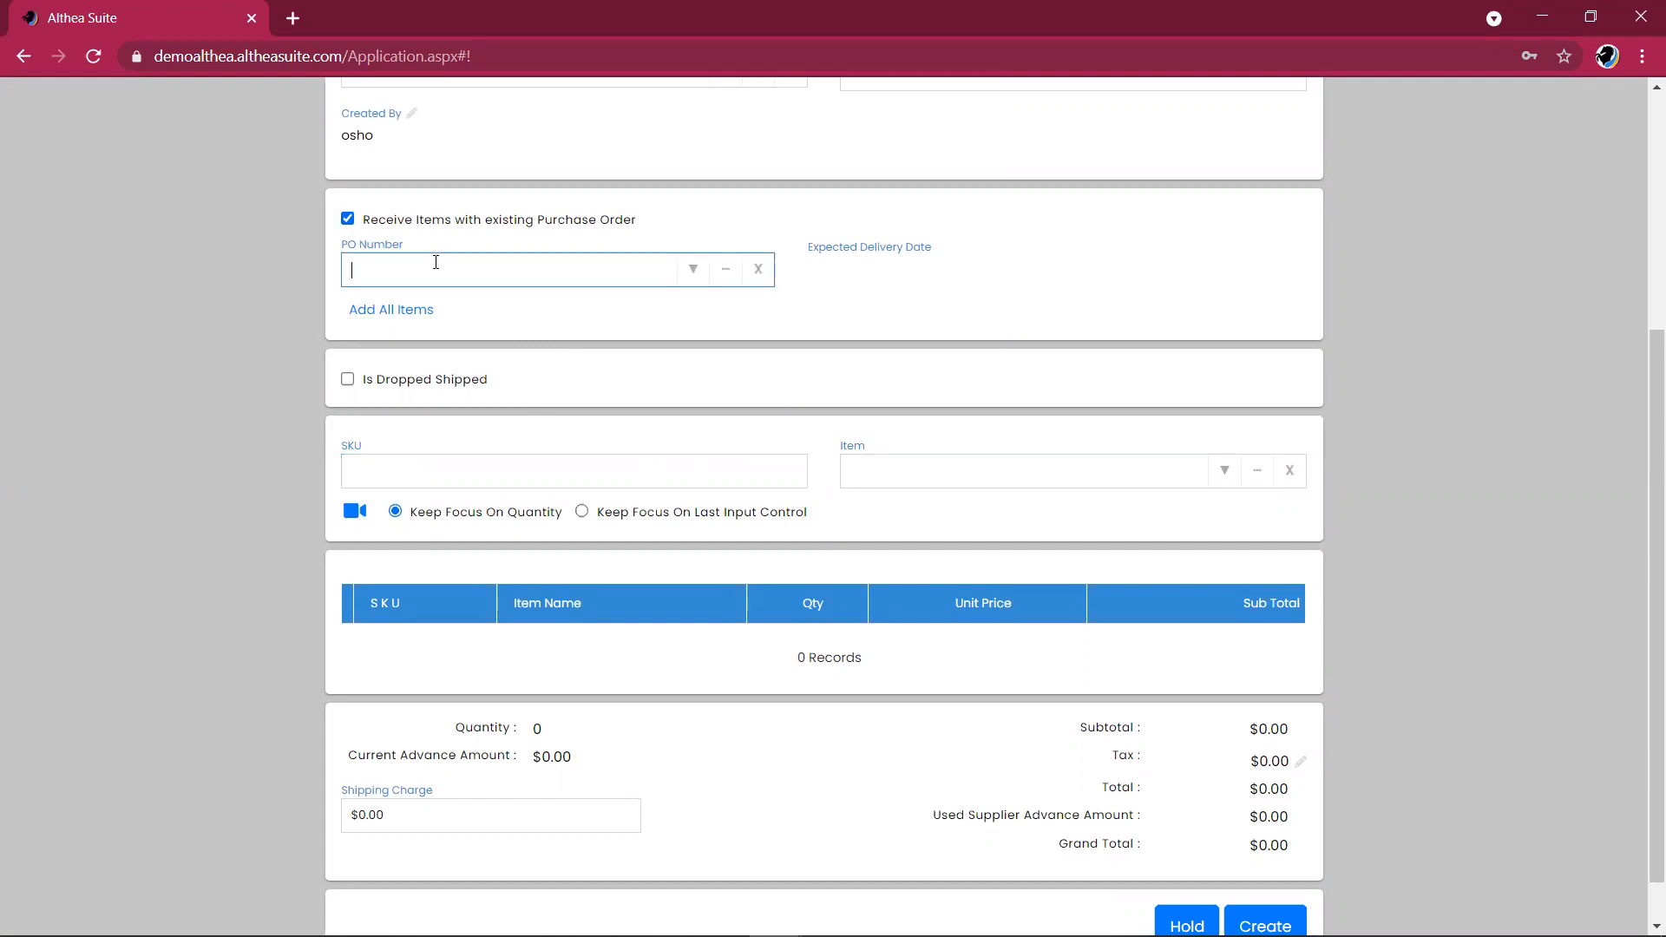
left_click(348, 219)
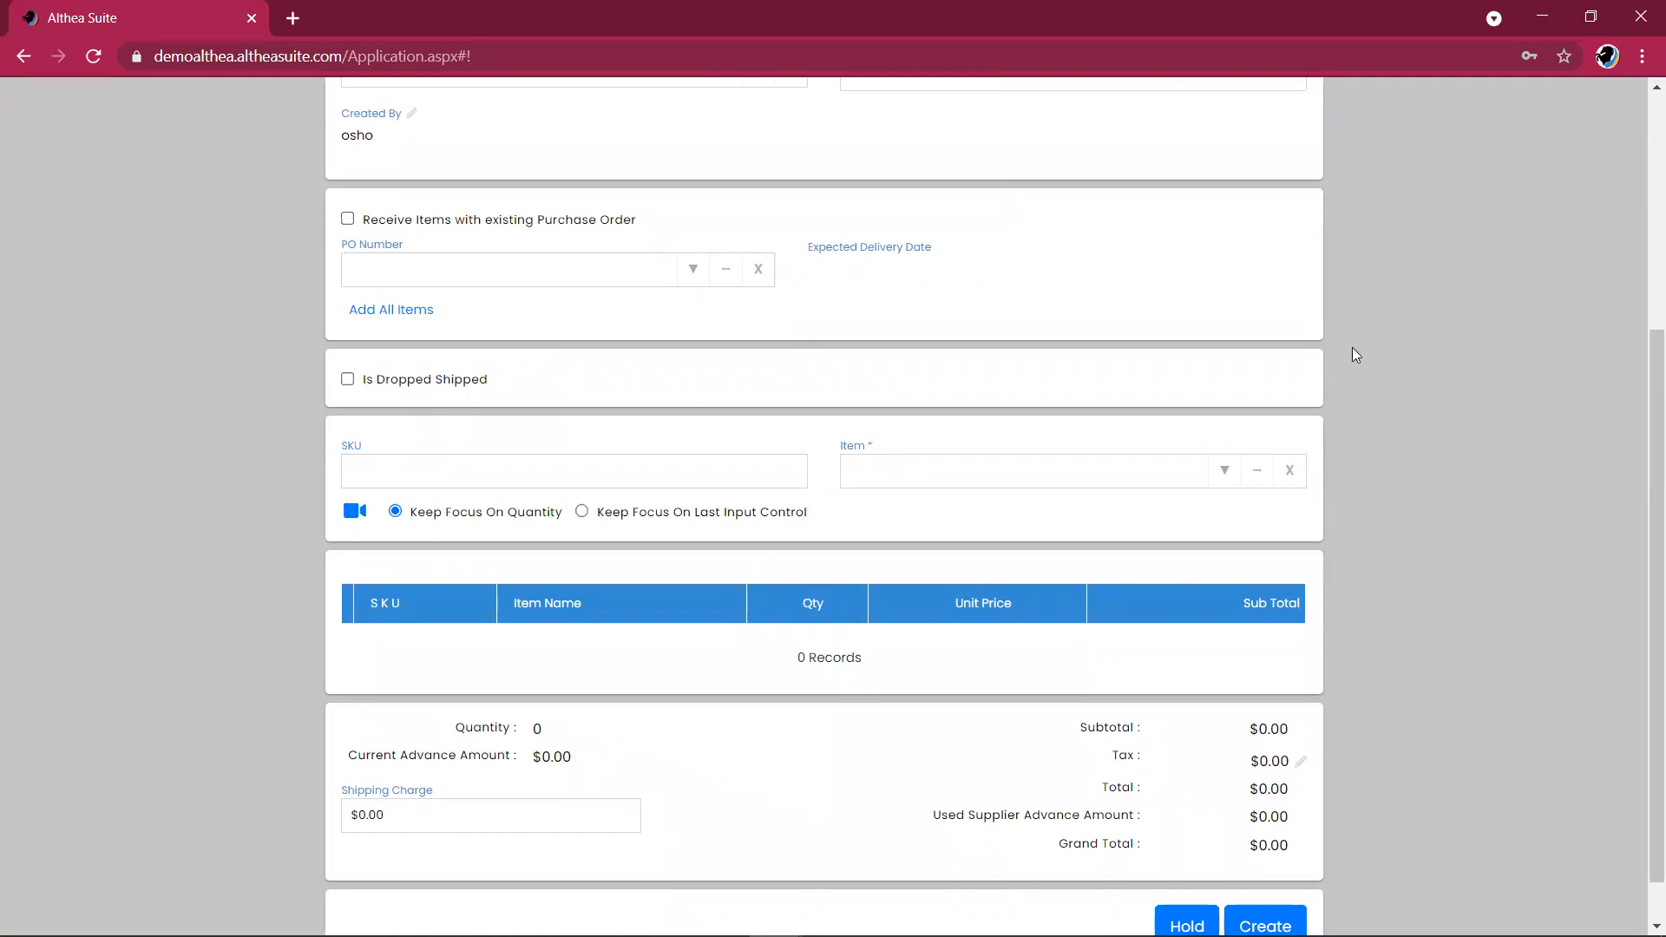
Add the item Chemical A to the new purchase
left_click_drag(1651, 415, 1651, 422)
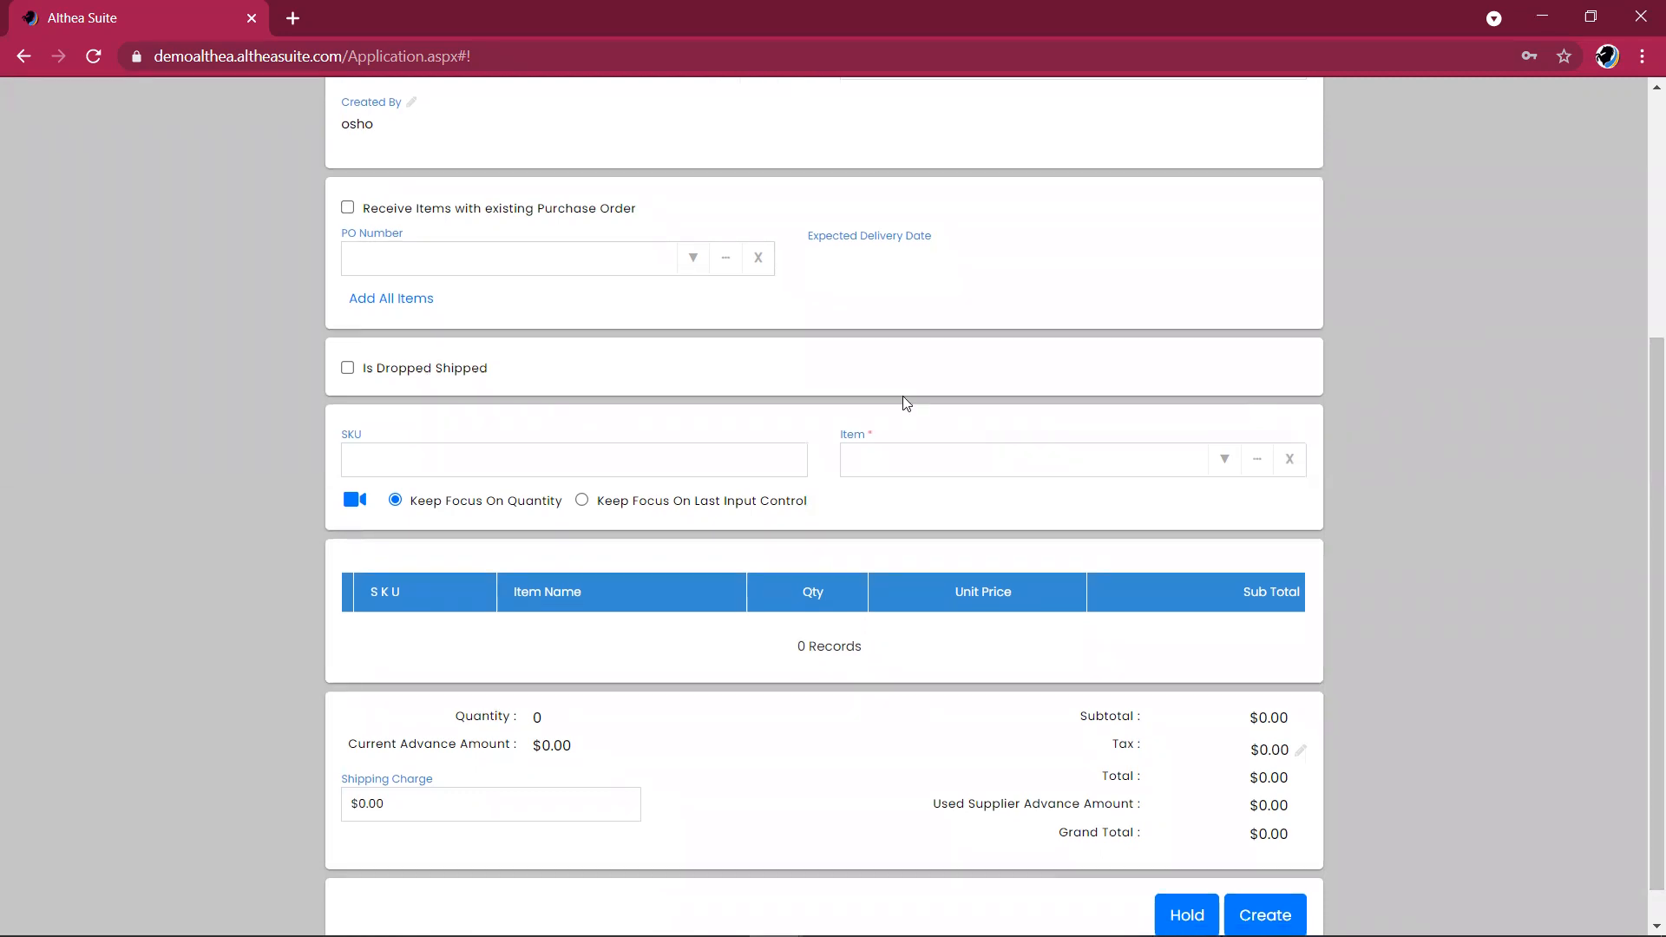
left_click(449, 462)
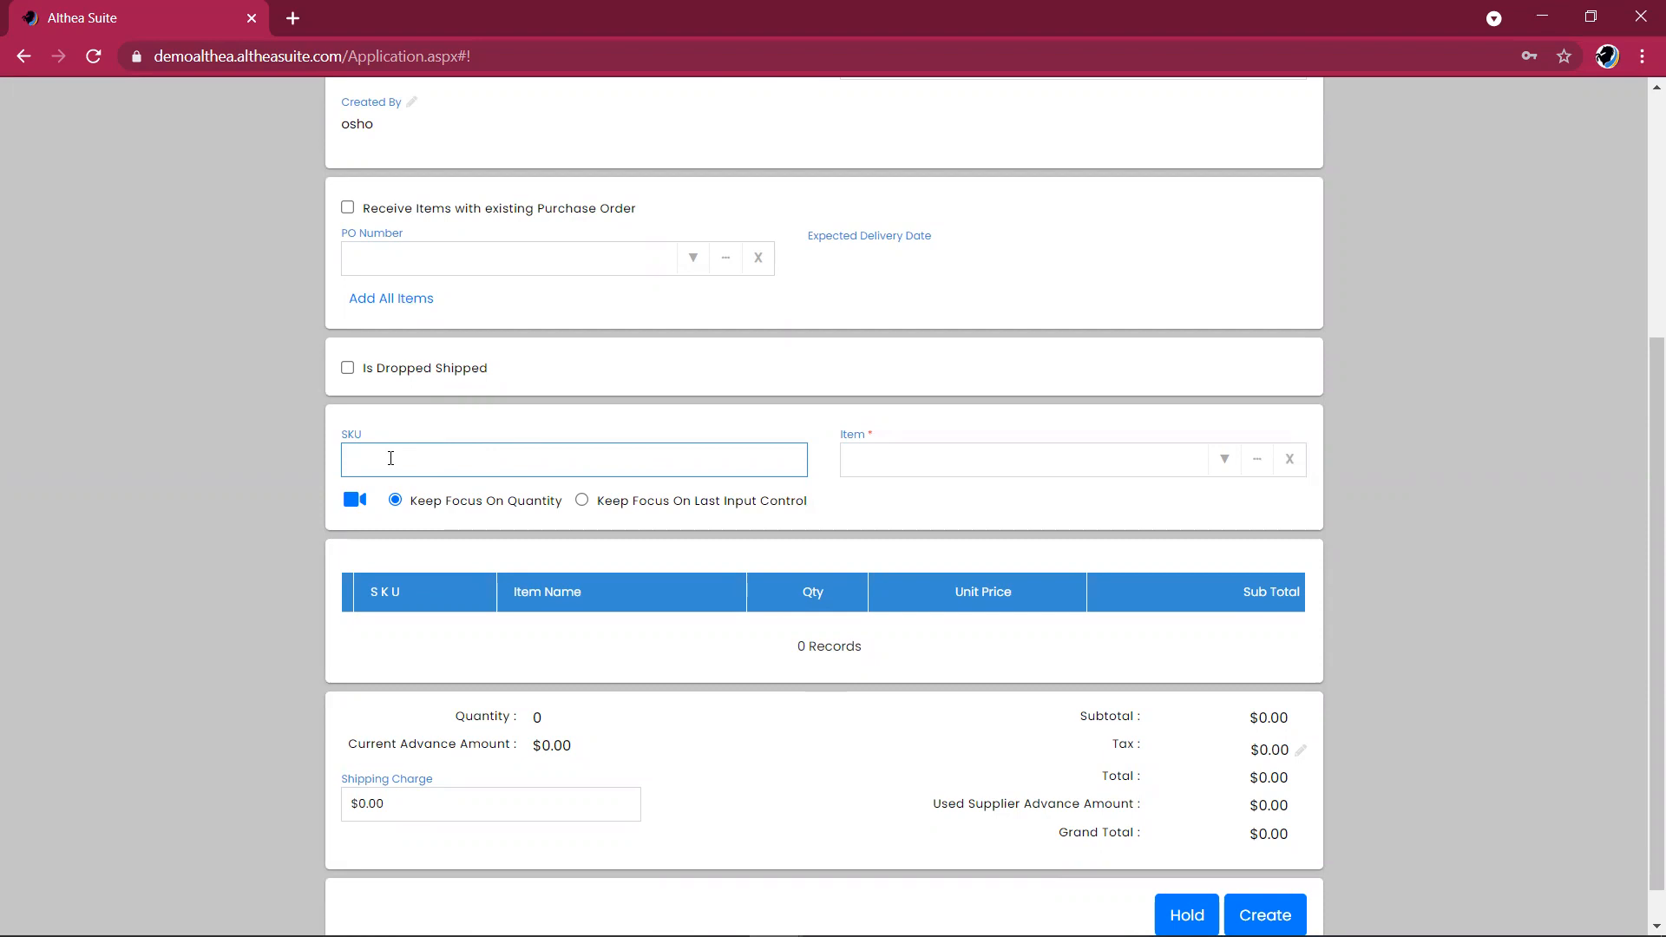
left_click(992, 465)
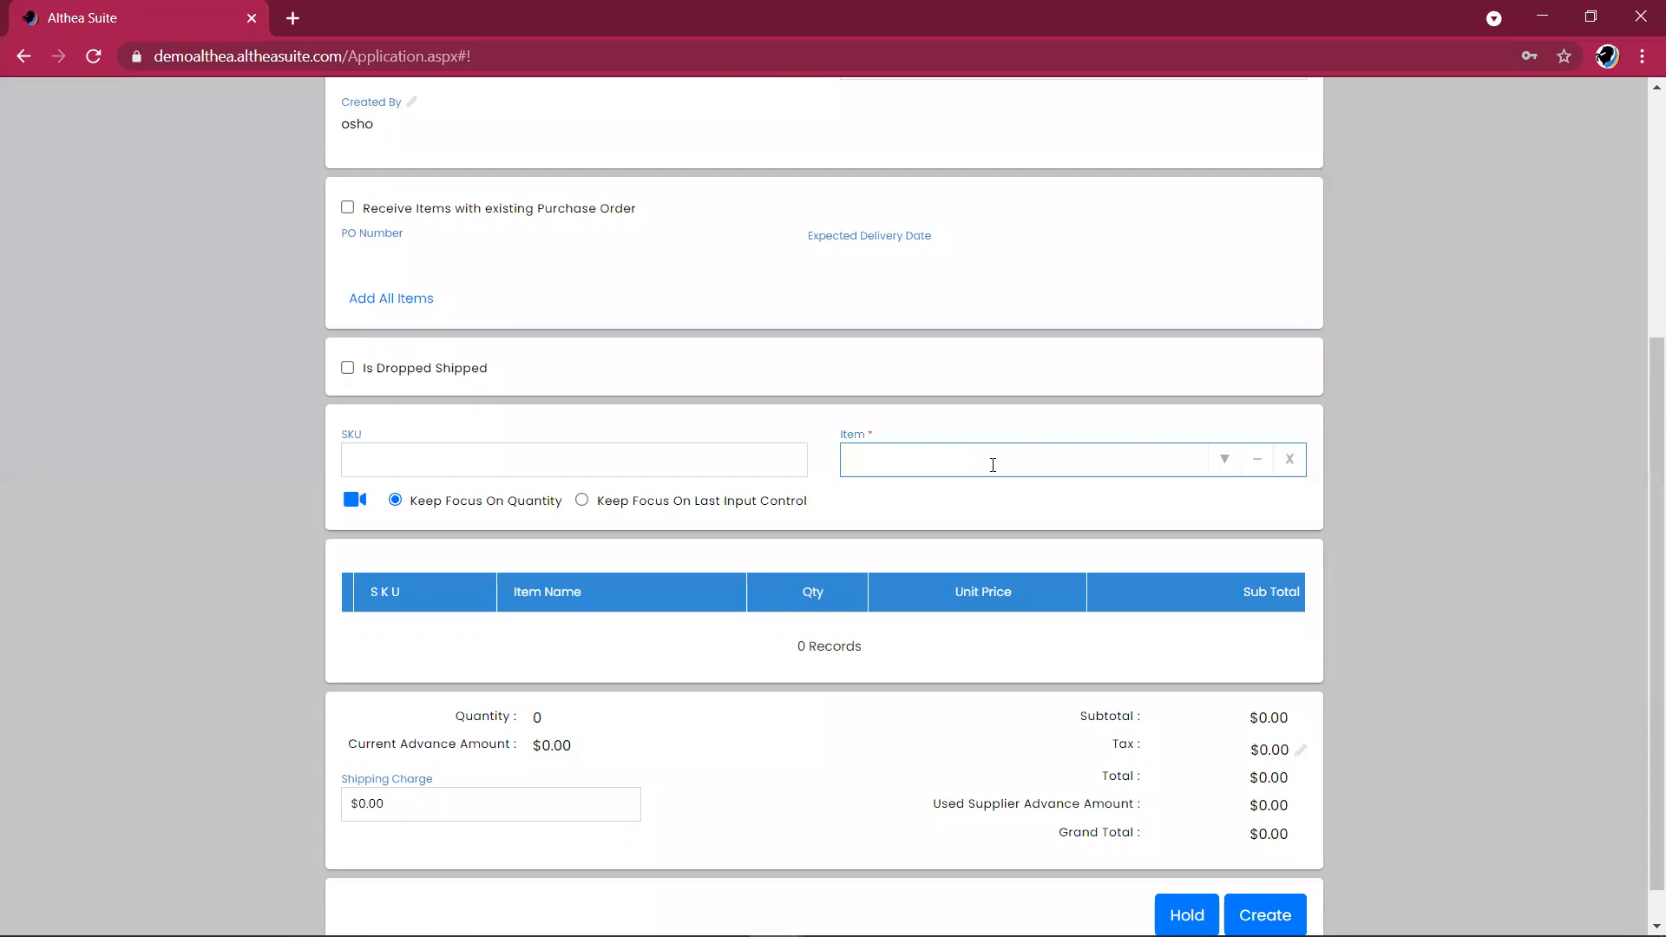
type("i")
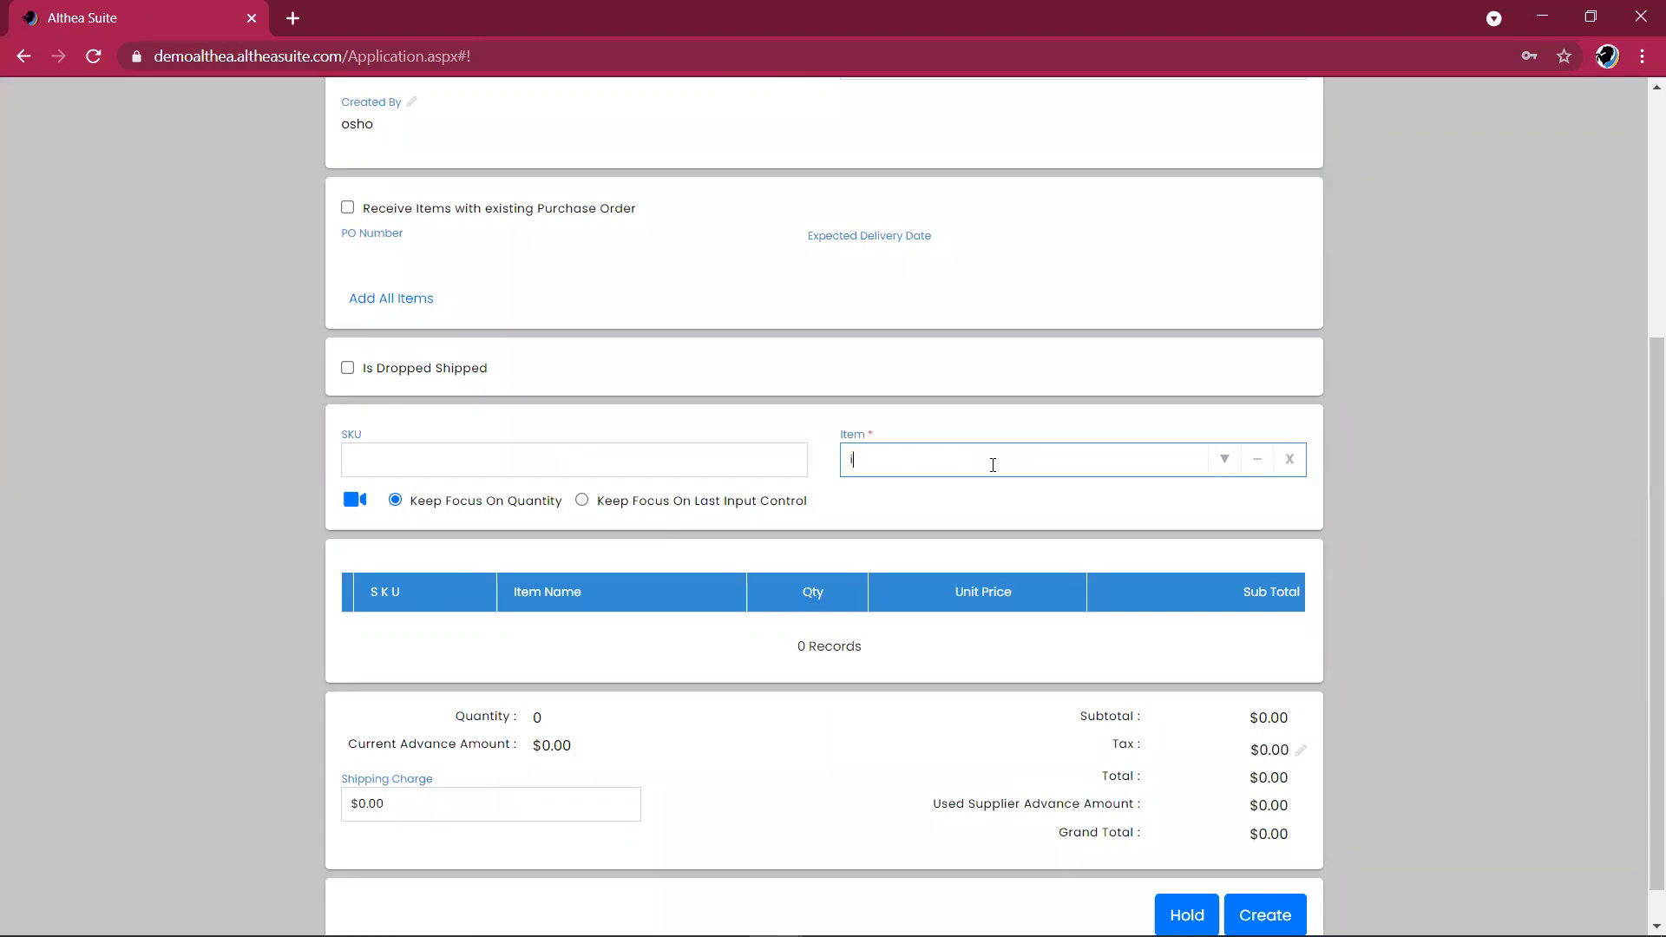
type("chemic")
left_click(973, 502)
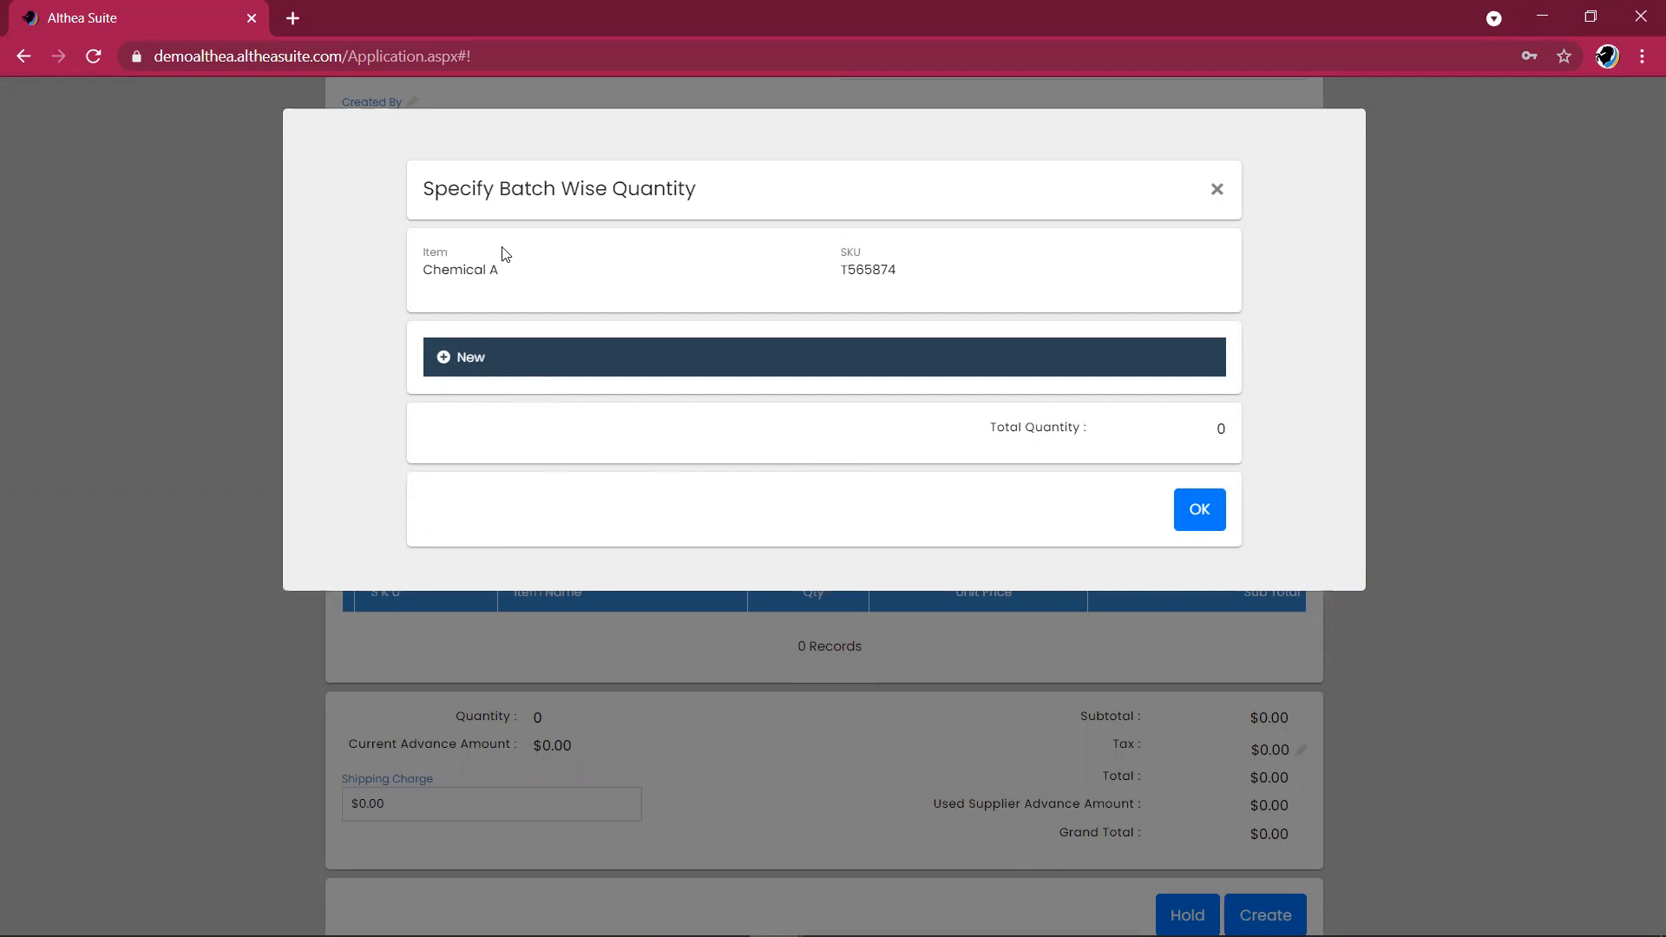
Start a new batch for Chemical A with batch number 554477 and manufacturing date Apr 01 2021
left_click(462, 360)
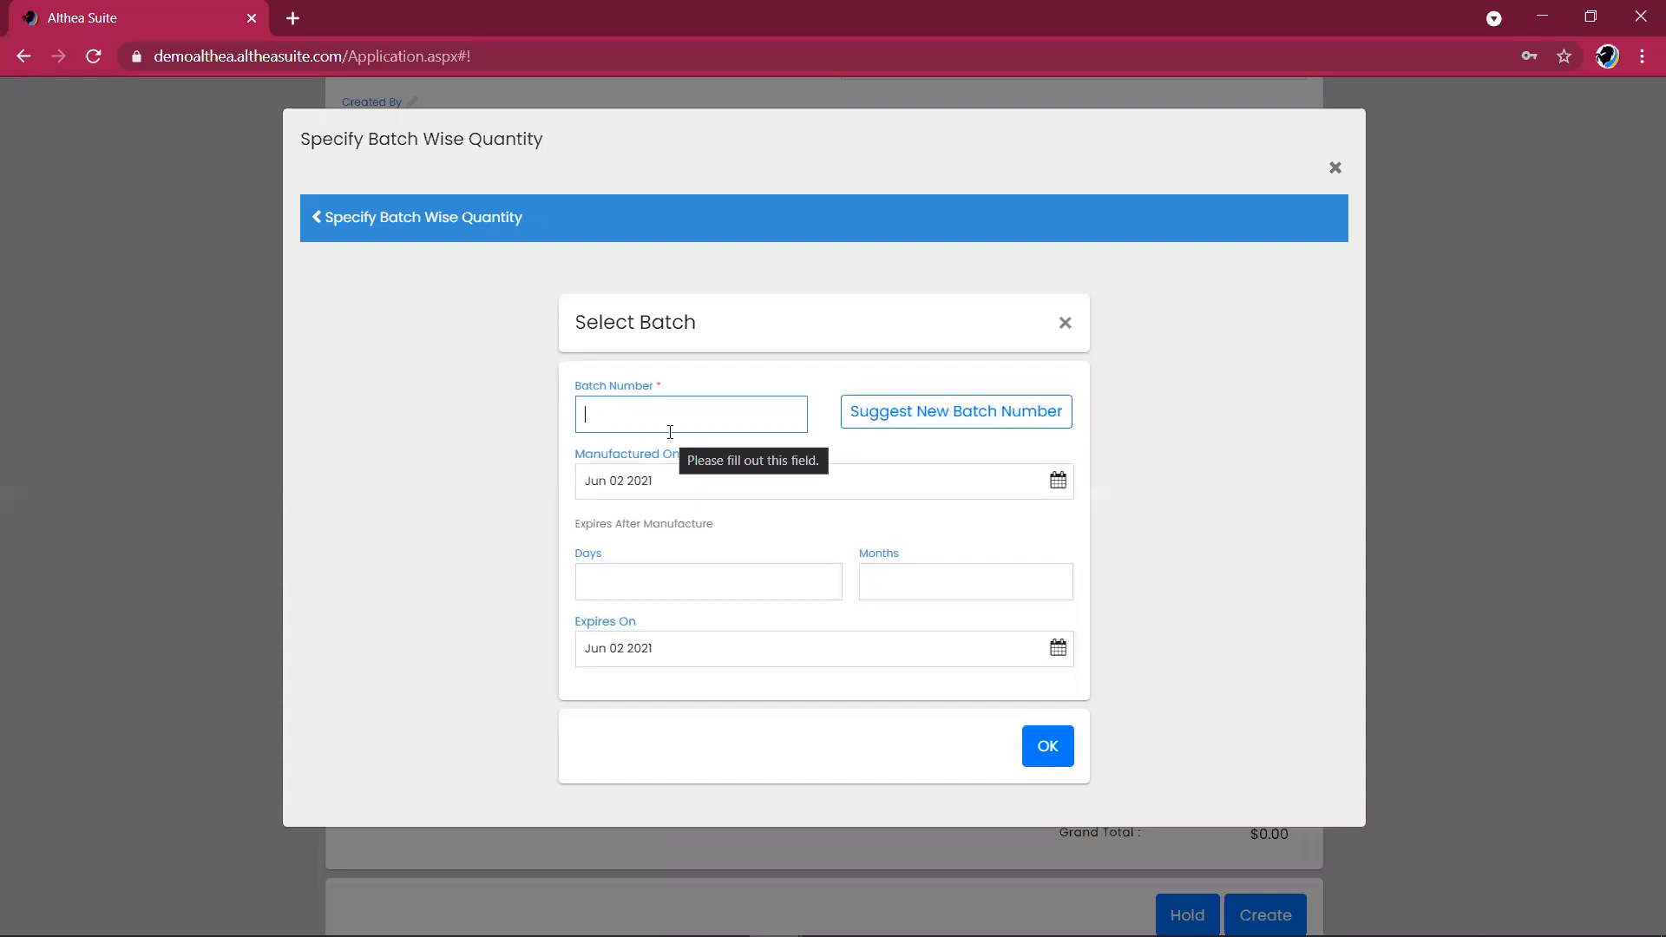
type("554477")
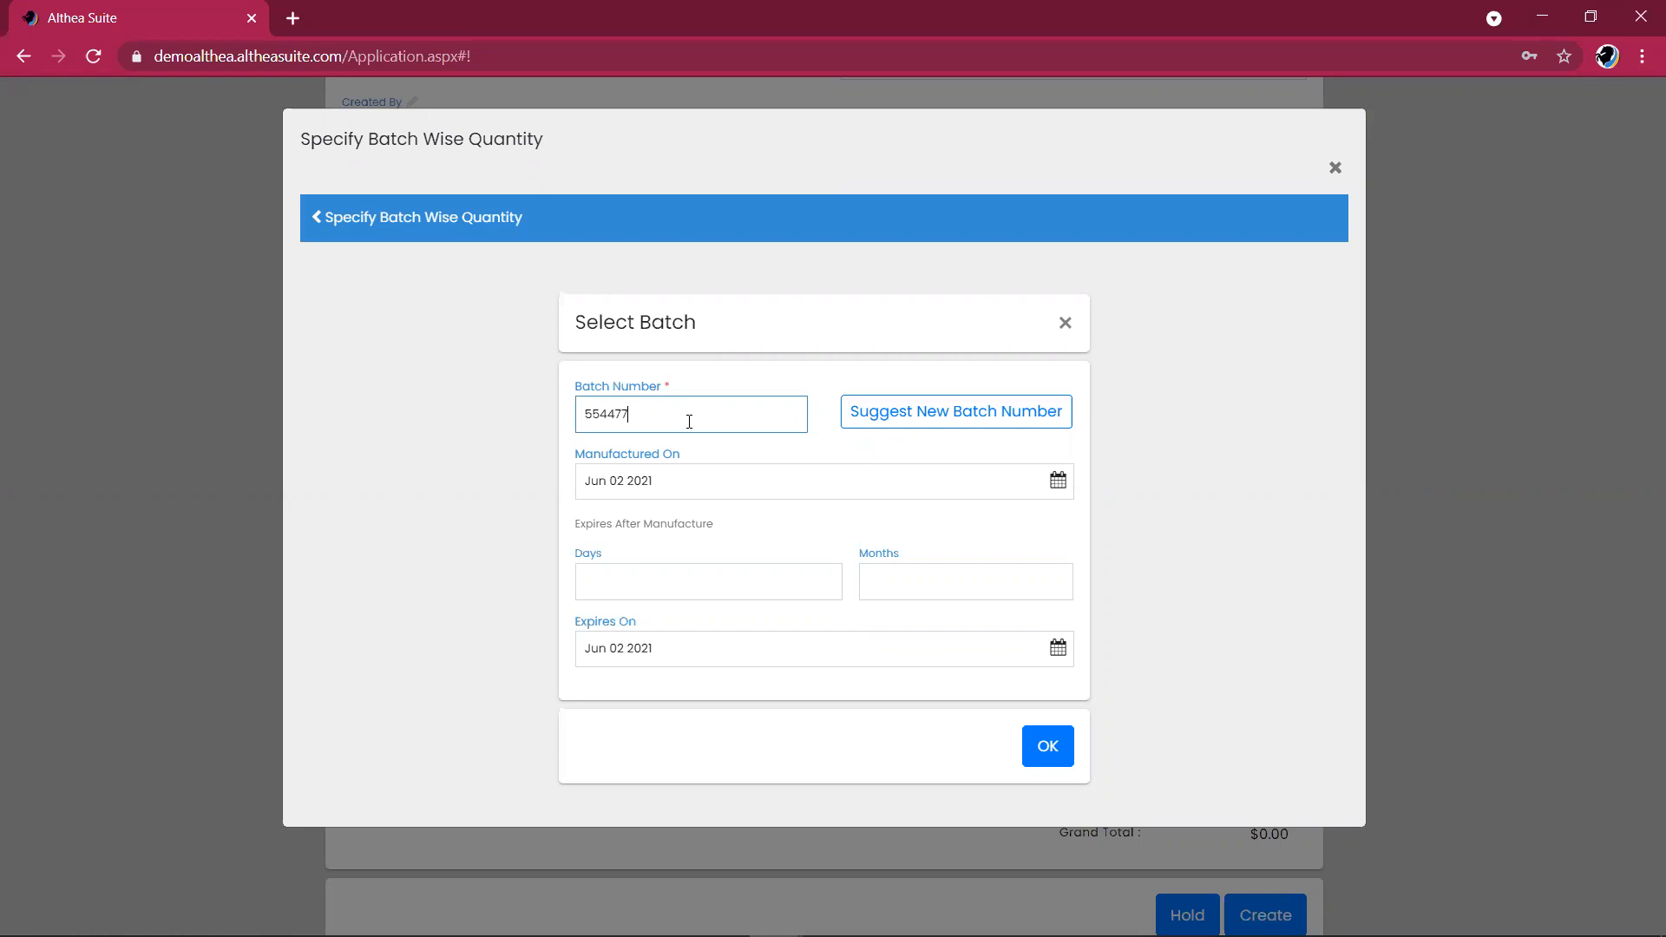
left_click(693, 474)
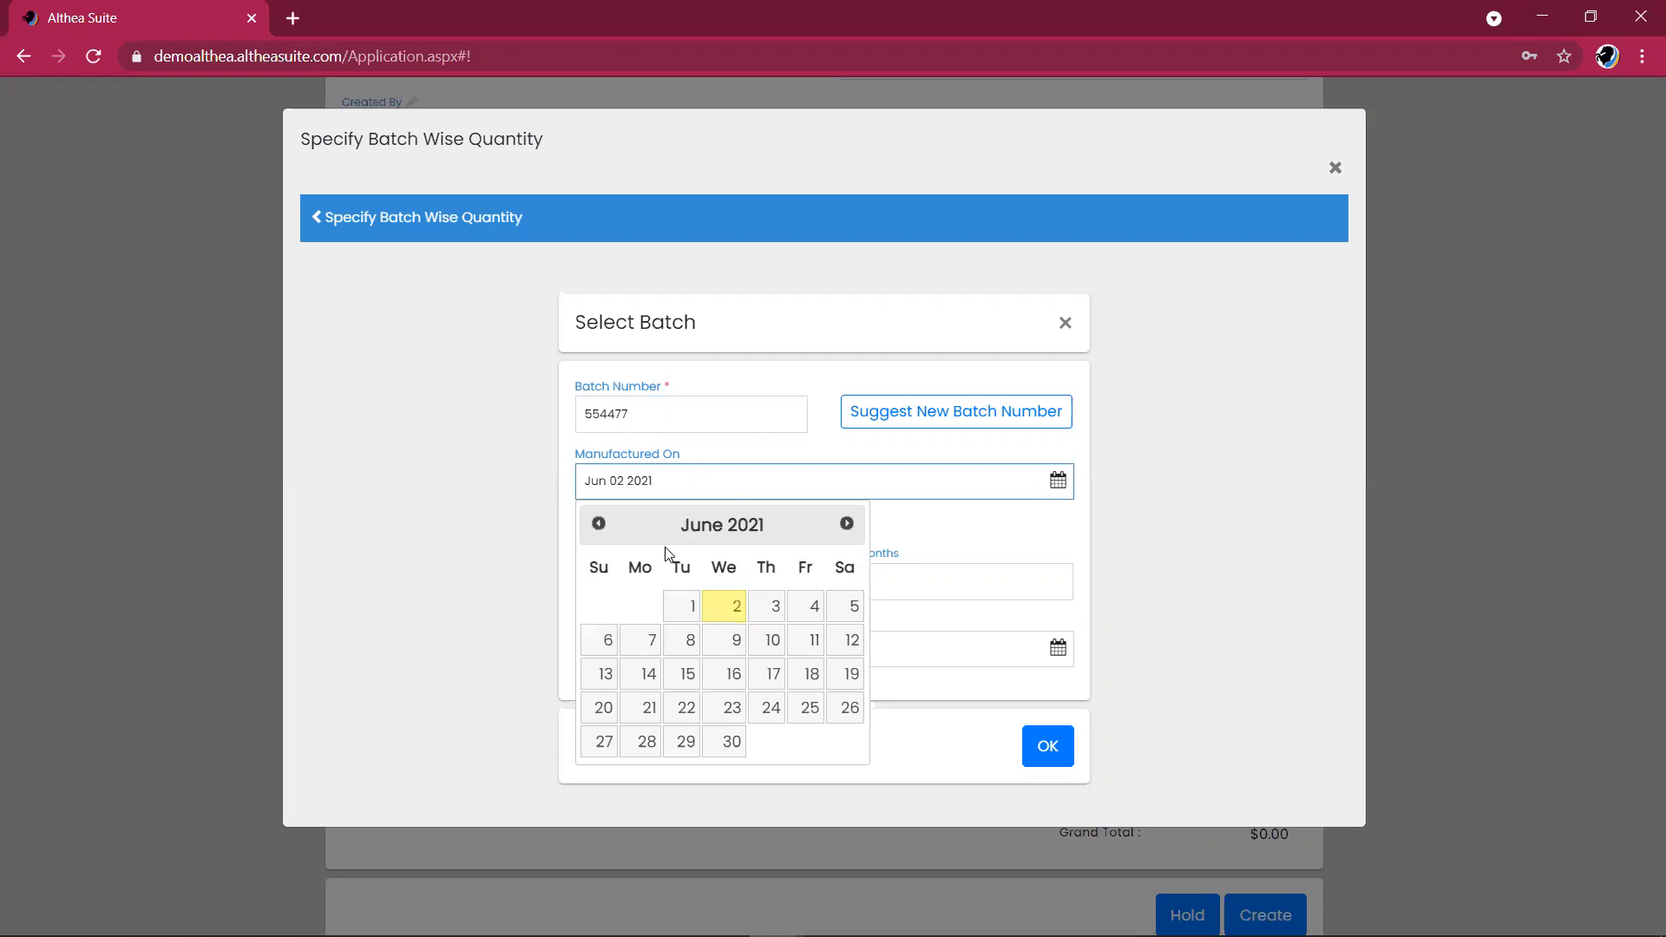
double_click(595, 526)
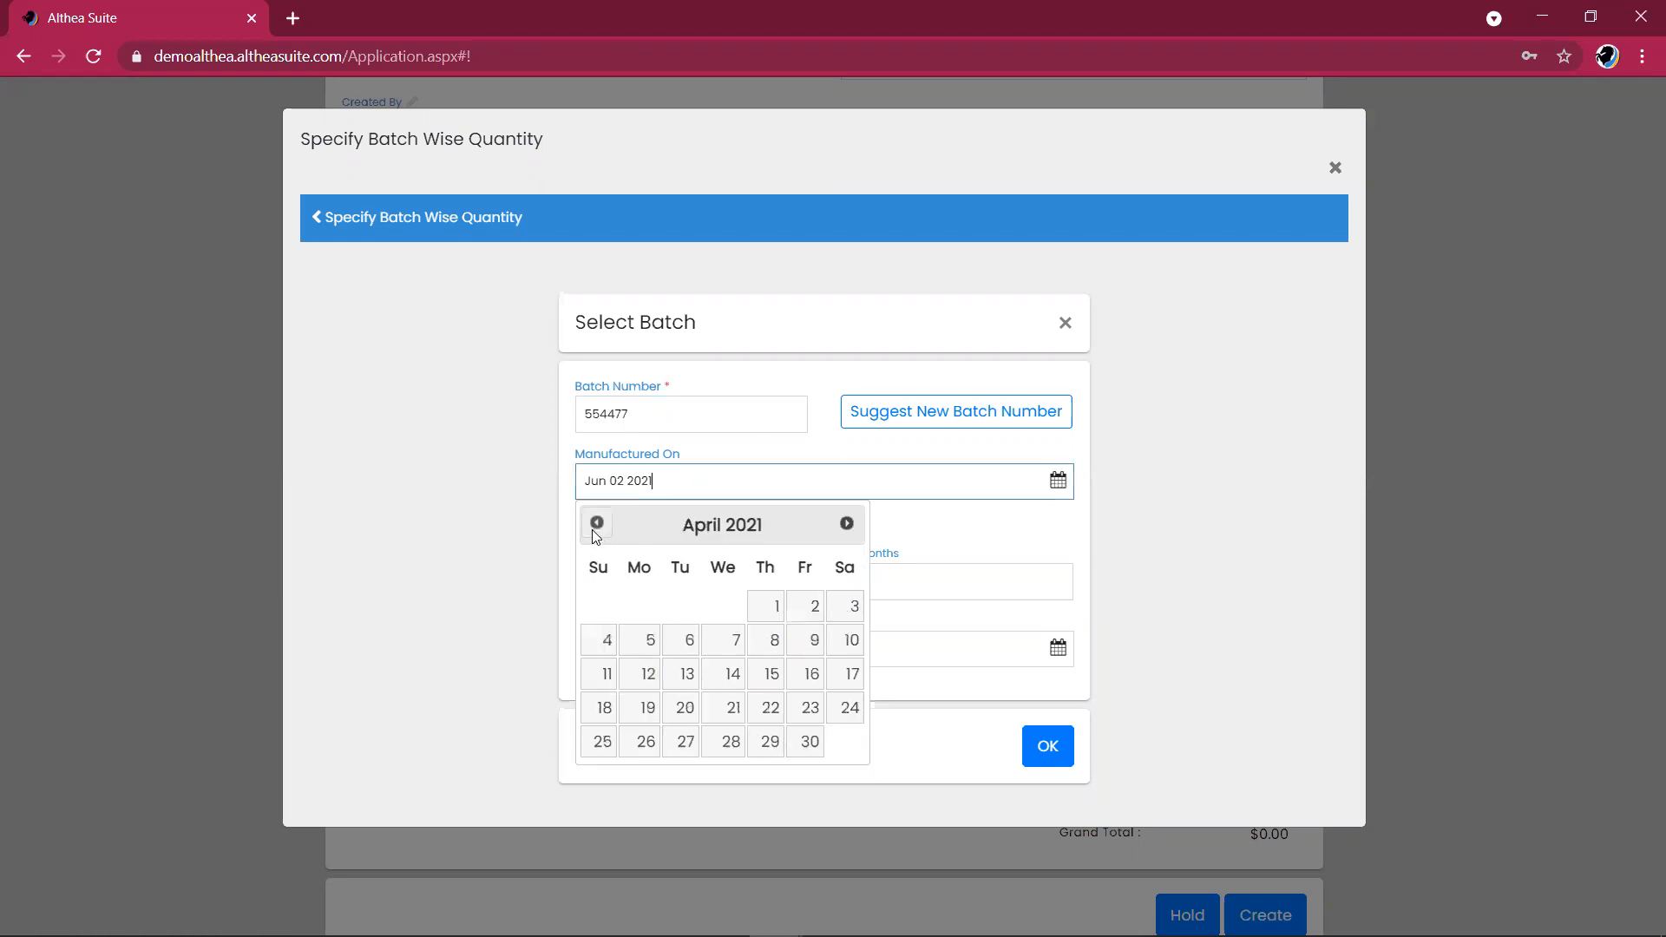
left_click(764, 611)
Set batch 554477 to expire 9 months after manufacture and give it a purchase quantity of 40
left_click(920, 581)
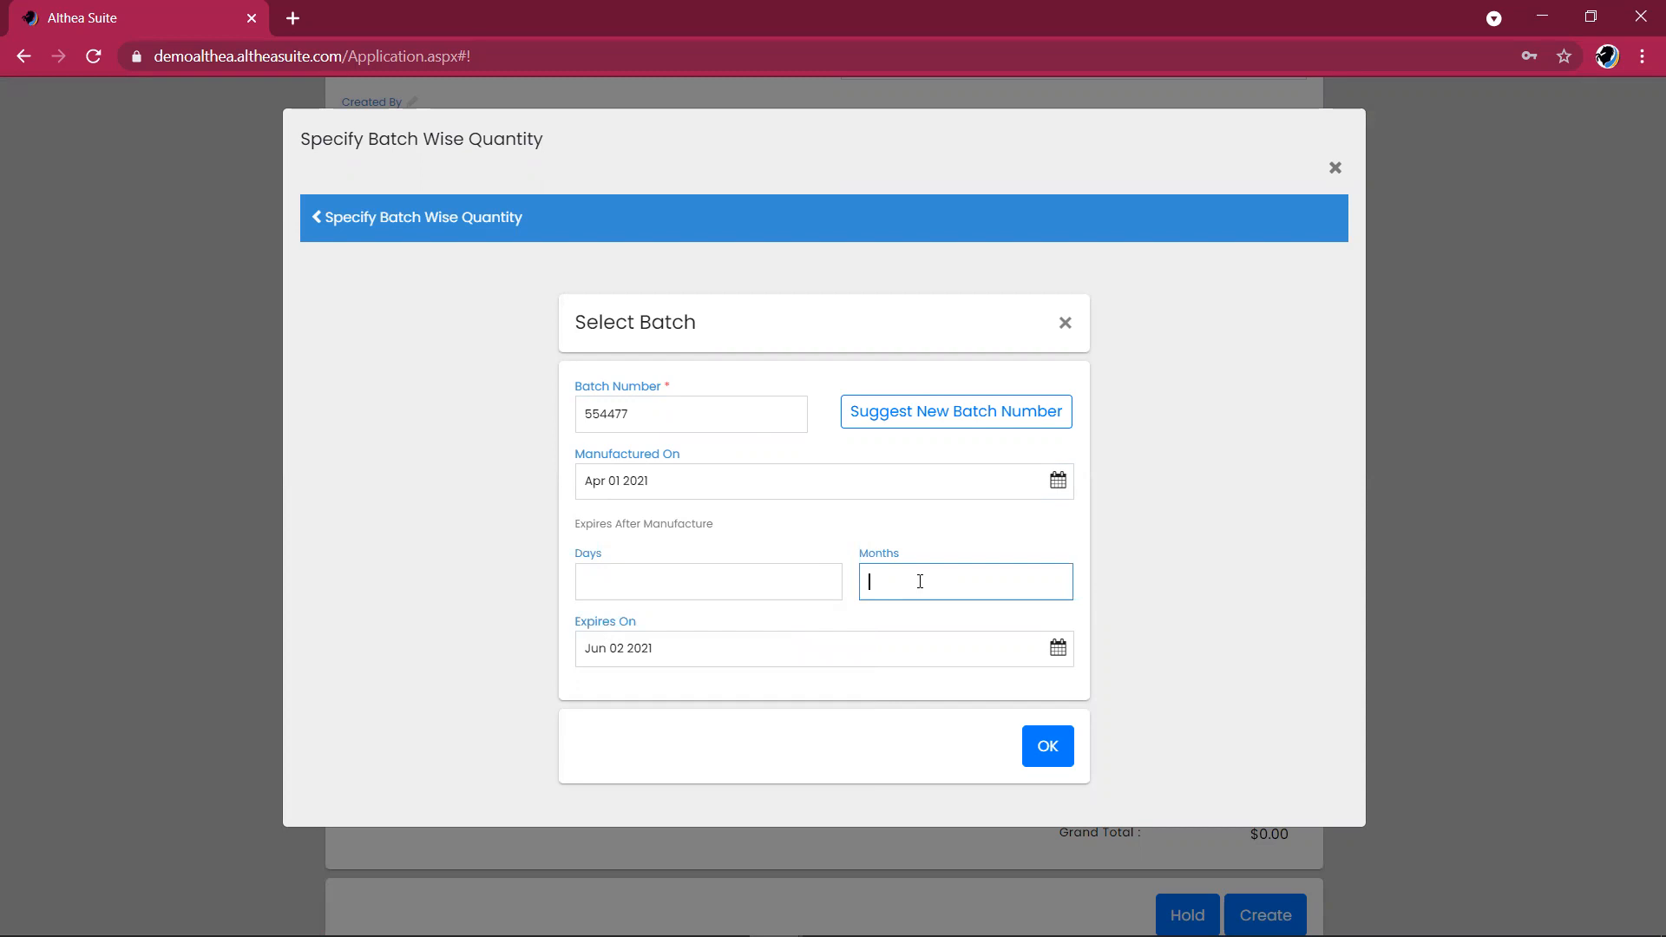
type("9")
left_click(734, 616)
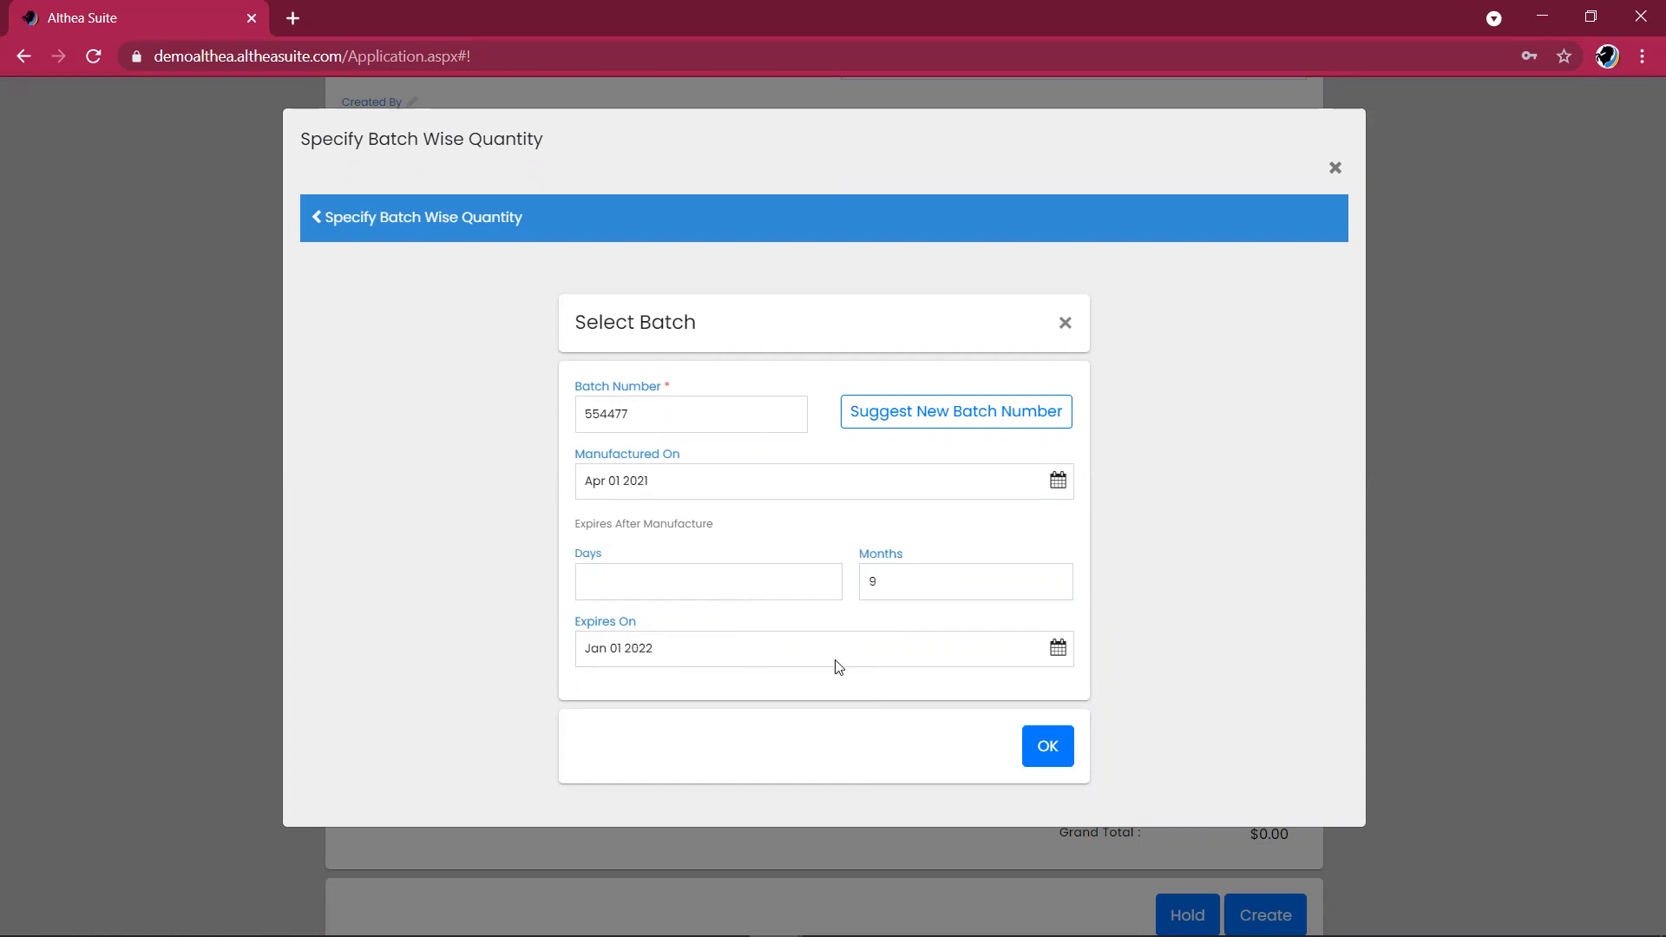
left_click(1063, 759)
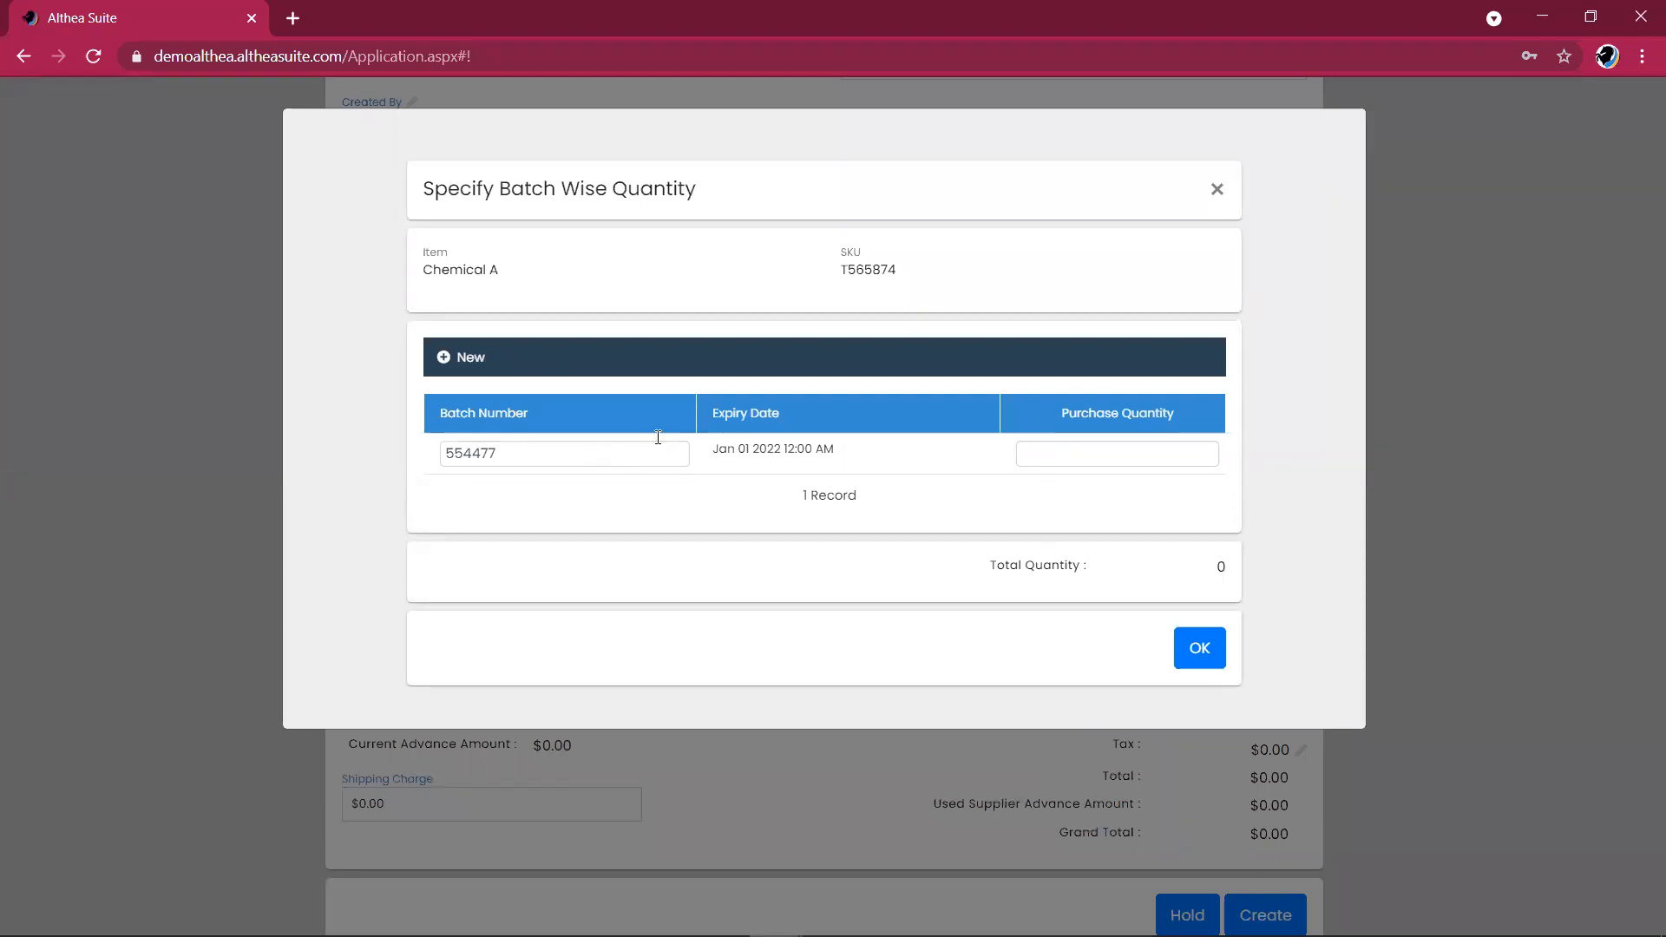
left_click(1089, 458)
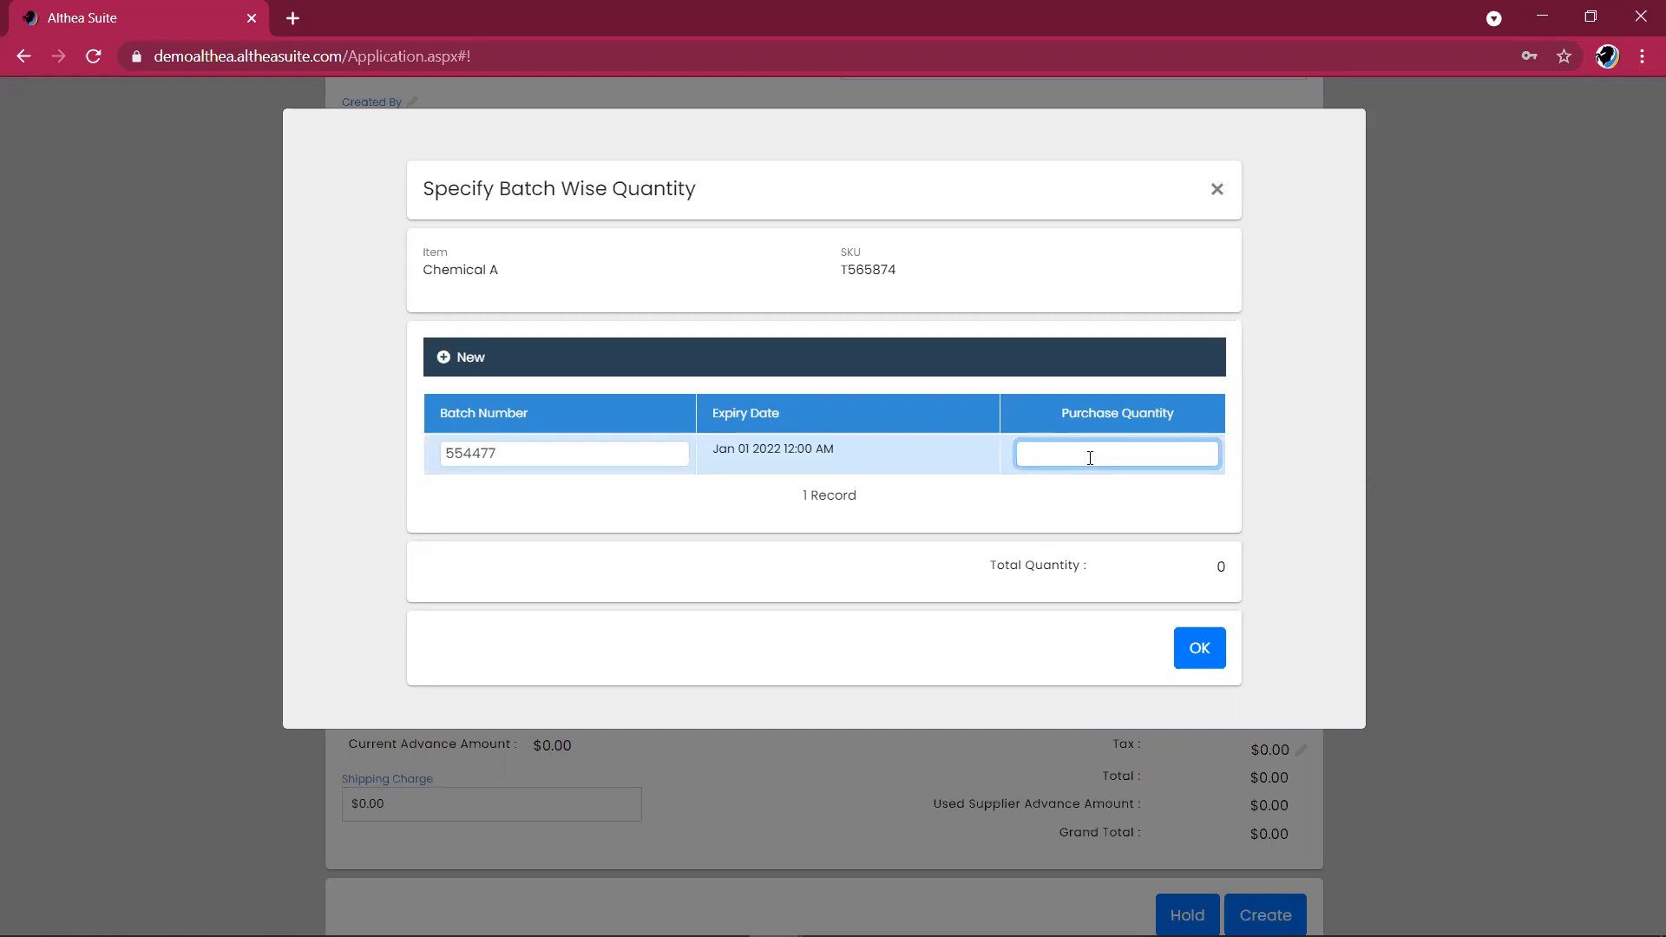
type("40")
Add a second batch numbered 65447 expiring 12 months after manufacture, with purchase quantity 30, and confirm the batch-wise quantities
left_click(471, 360)
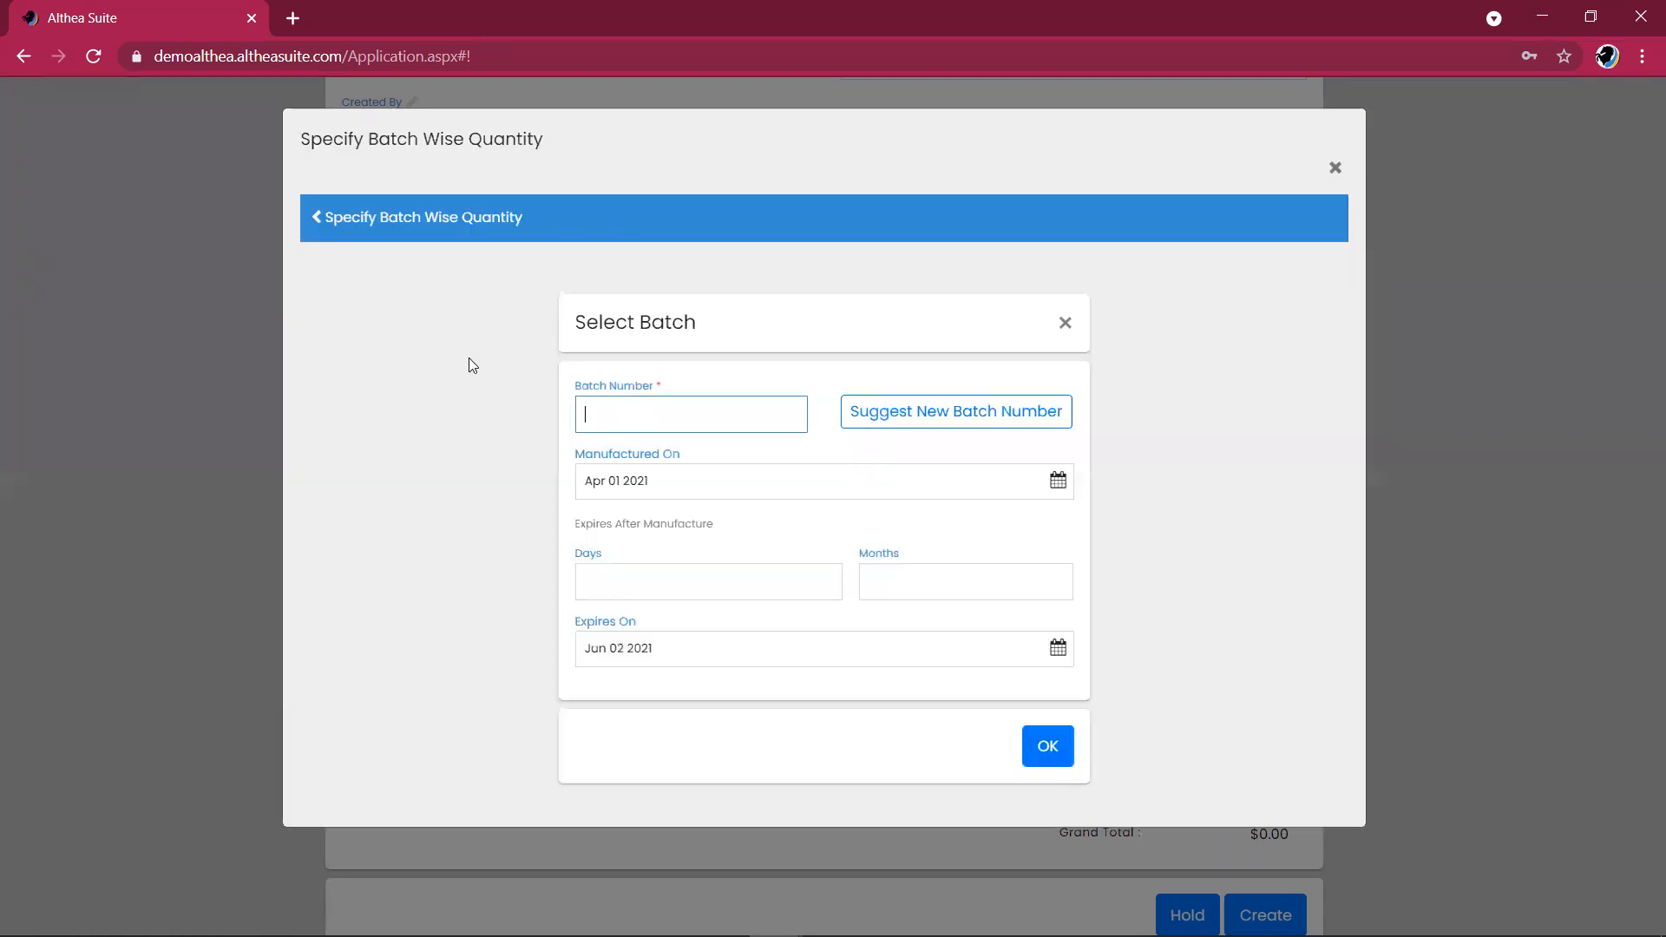
type("65447")
left_click(916, 589)
type("12")
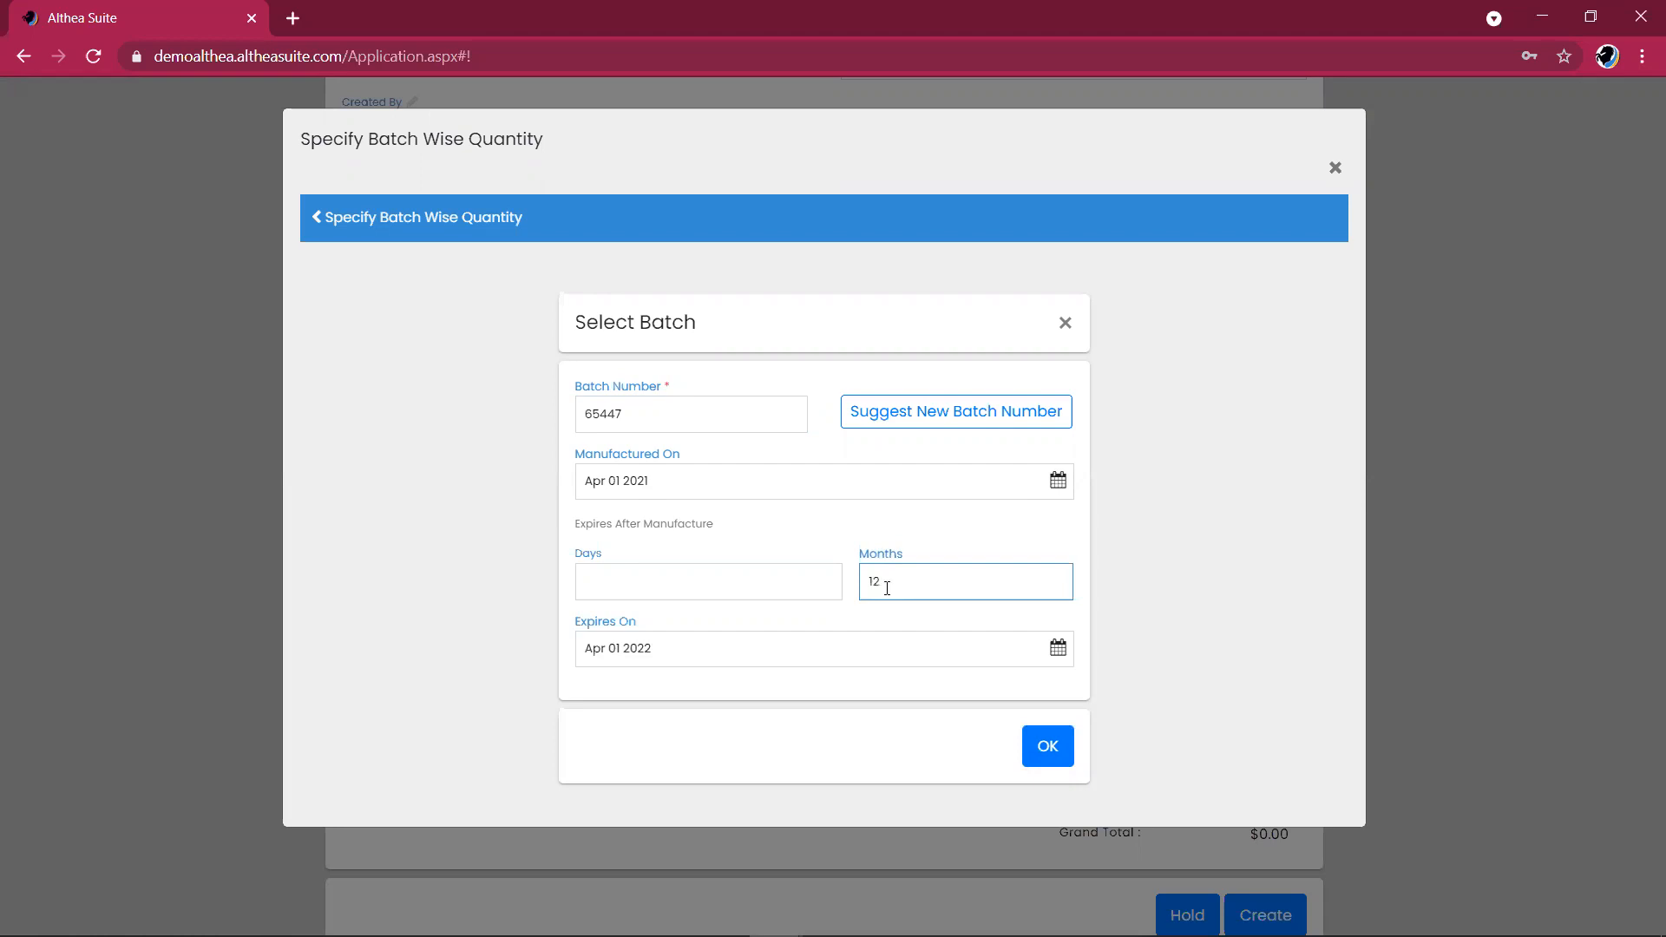
left_click(1038, 736)
left_click(1052, 497)
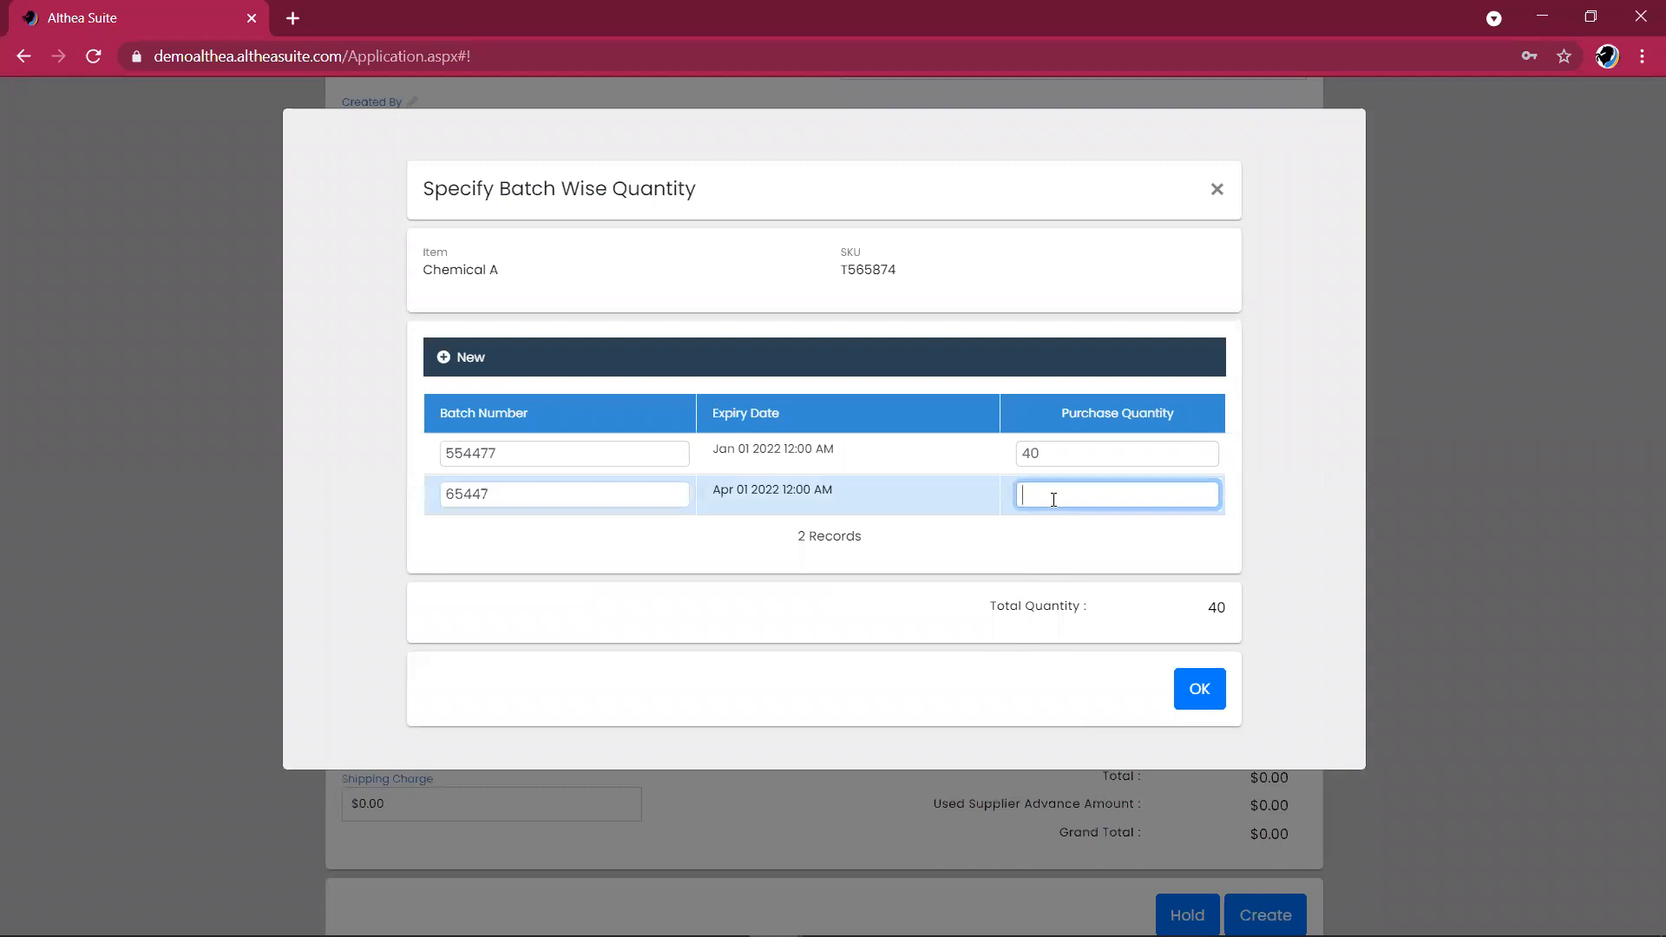
type("30")
left_click(1200, 690)
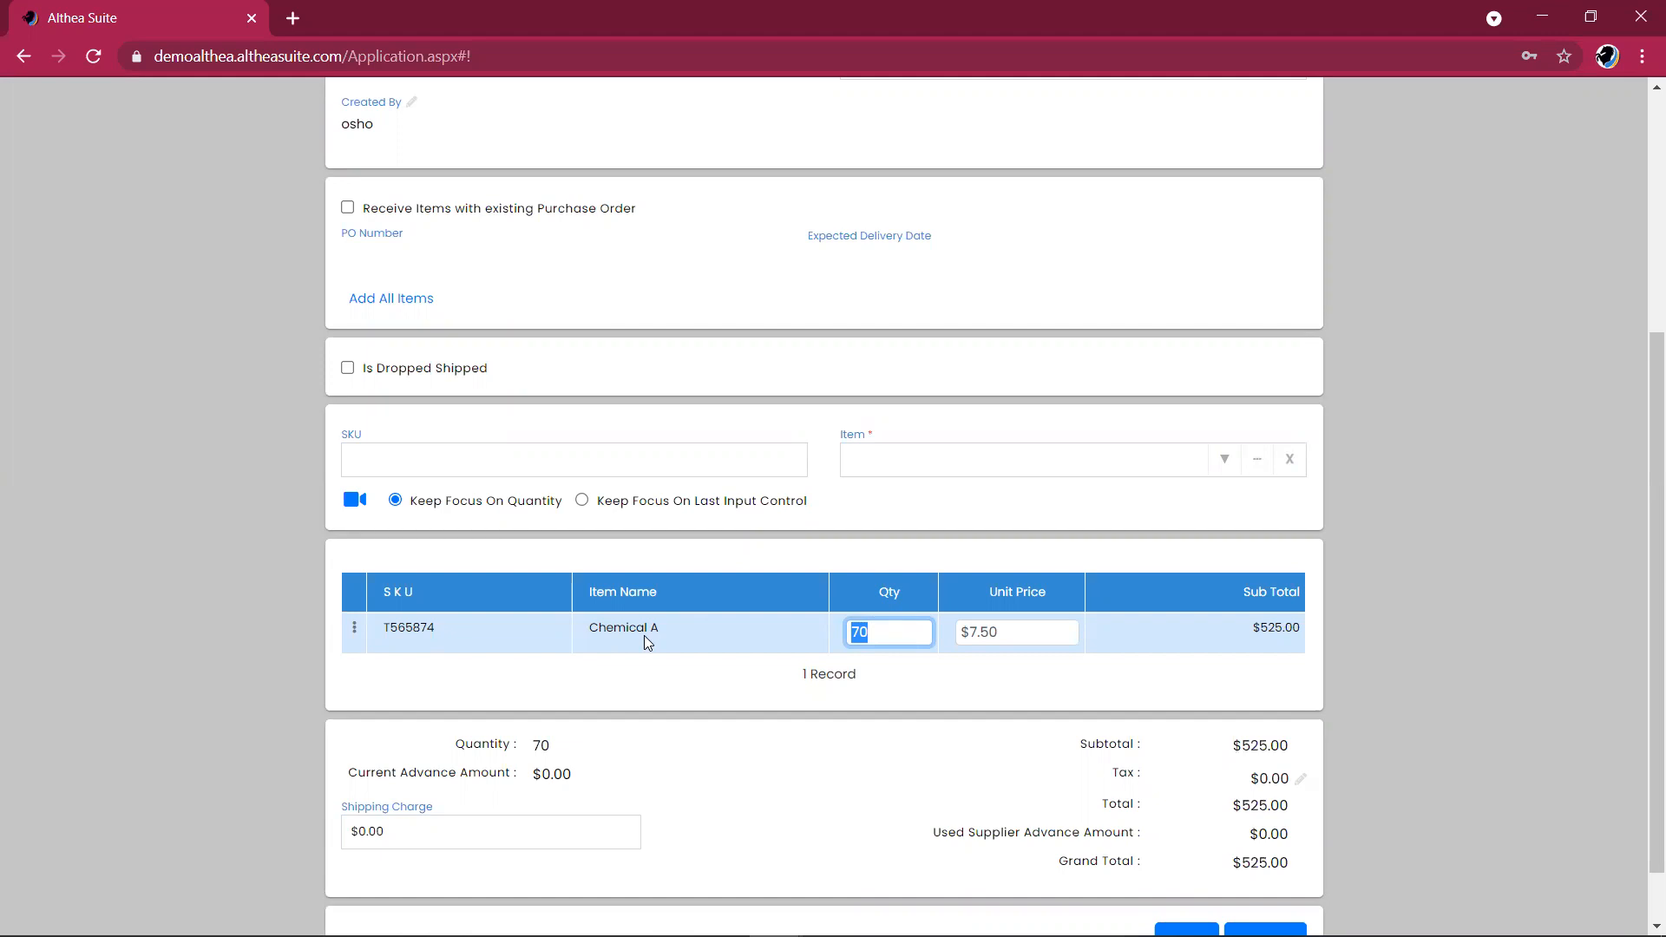
Review the batch-wise quantities of Chemical A from its purchase line and close them without changes
left_click(890, 640)
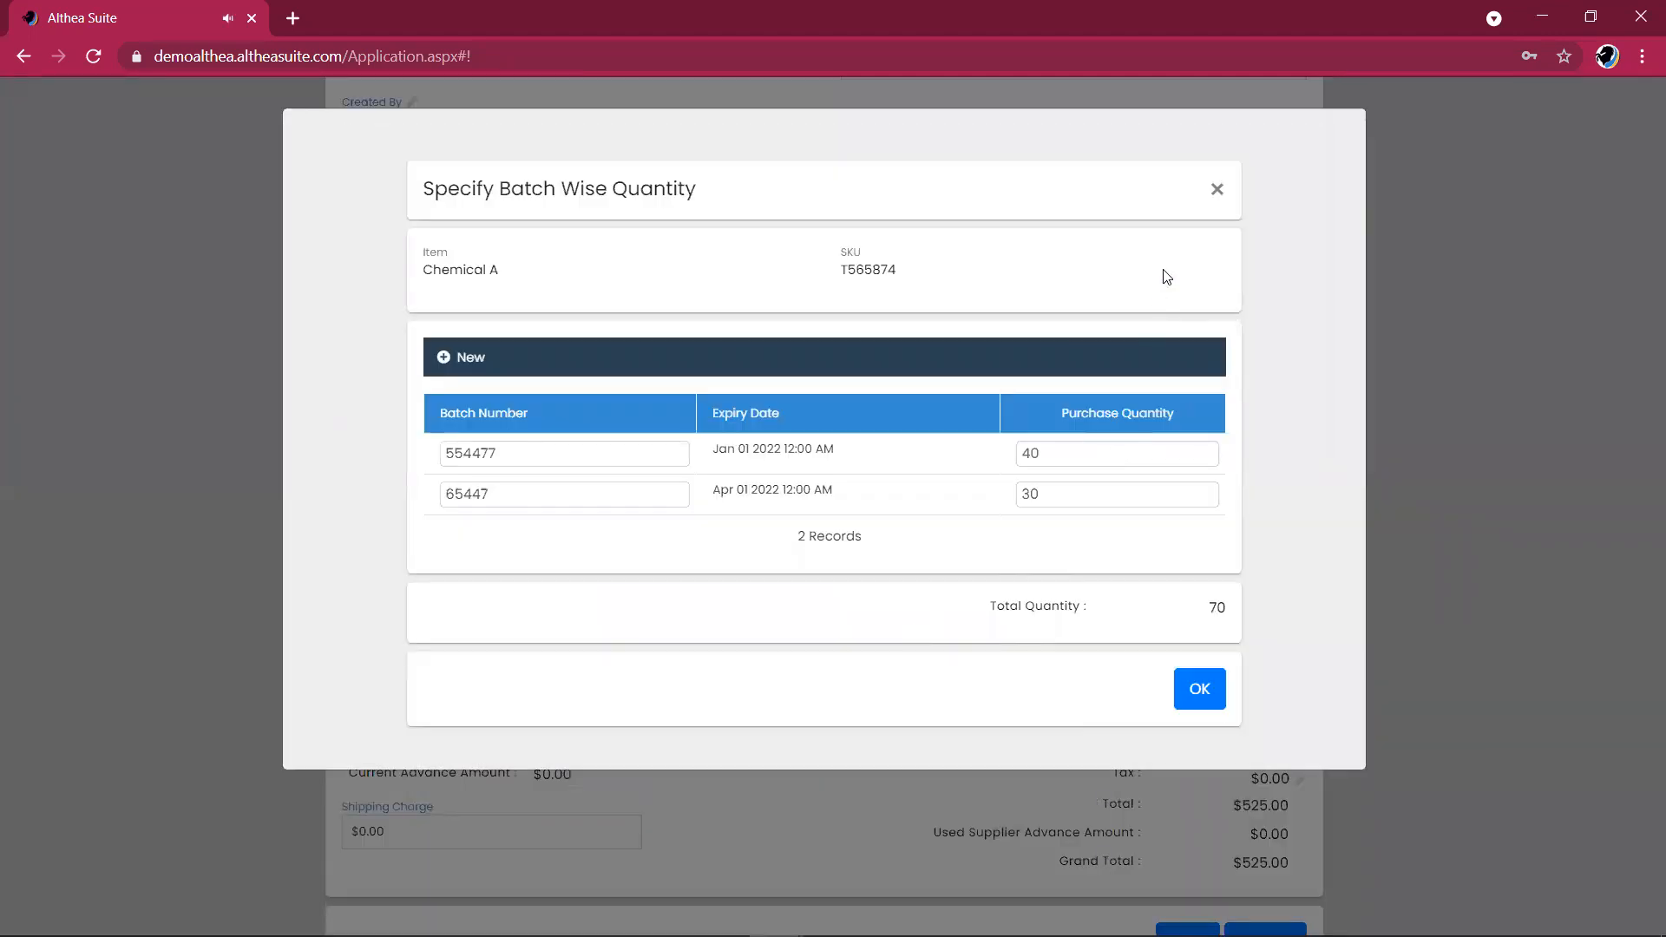
left_click(1215, 188)
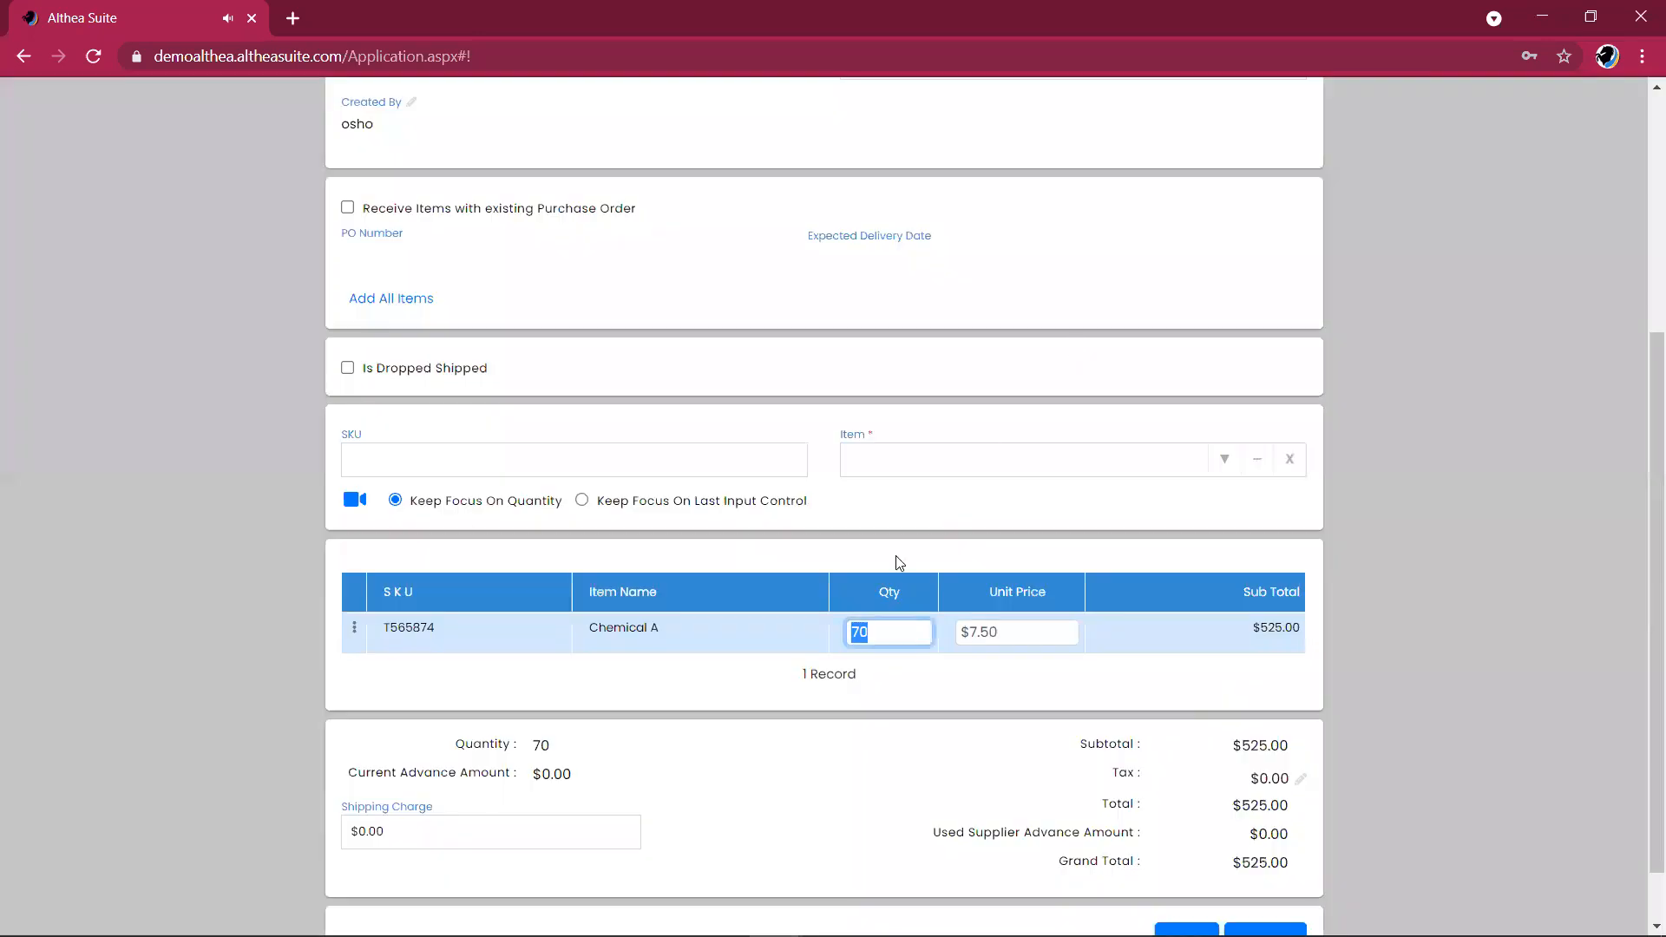
left_click(886, 626)
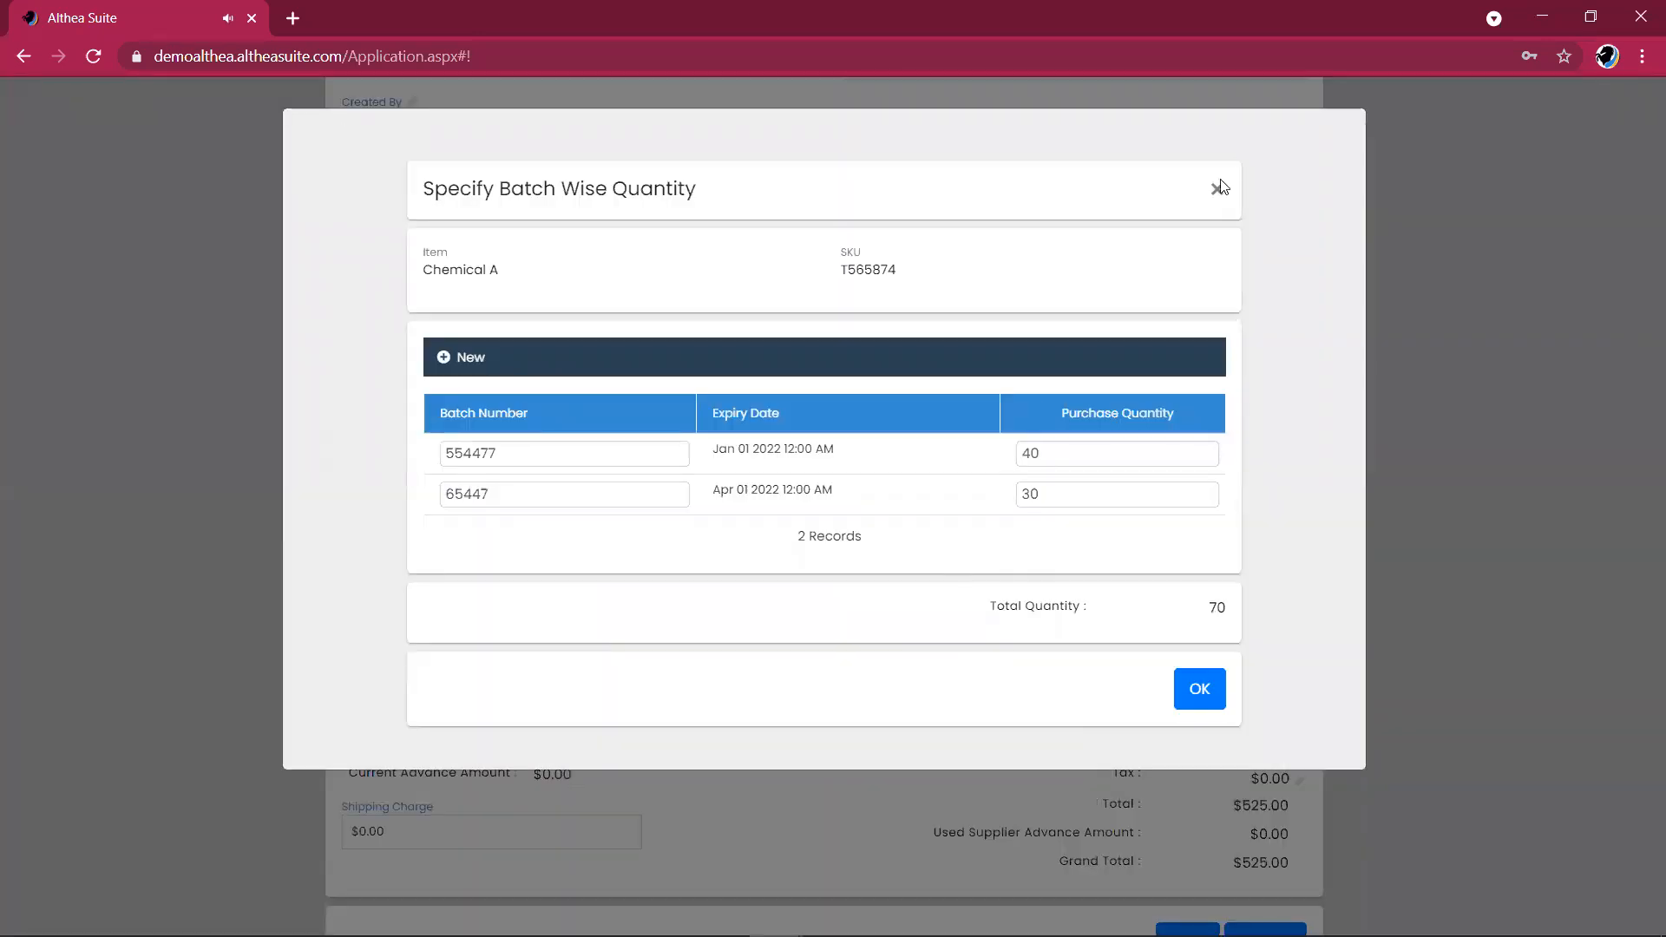
left_click(1216, 191)
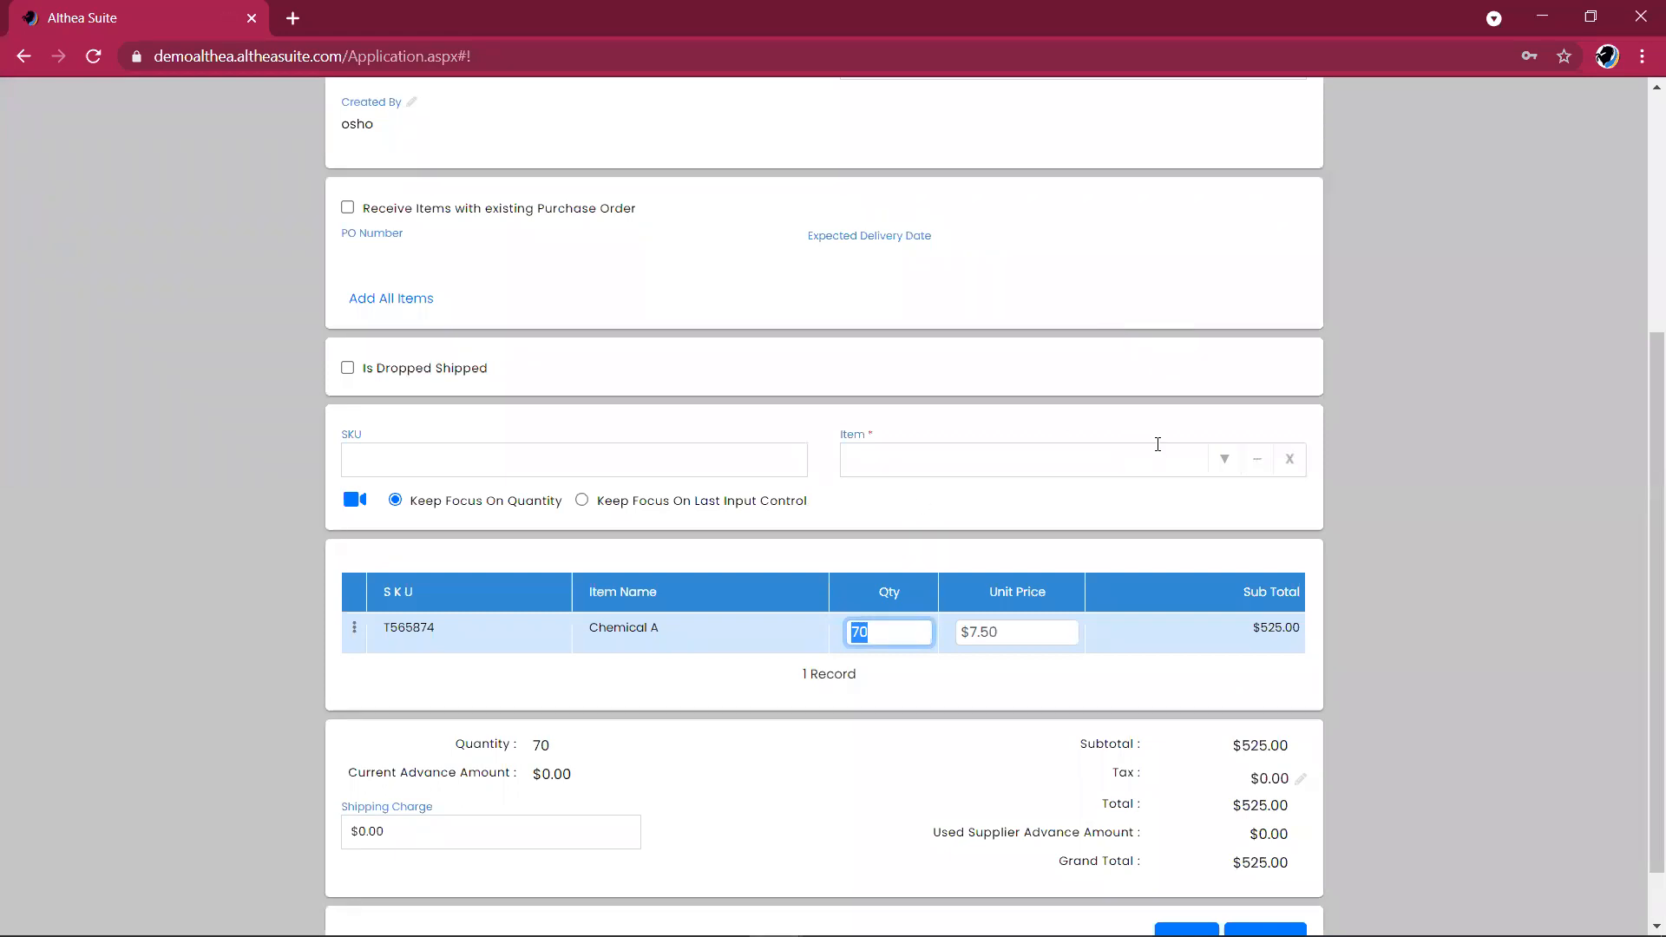
Set Chemical A's unit price to 8 and try to create the purchase
scroll(1643, 461, "down", 1)
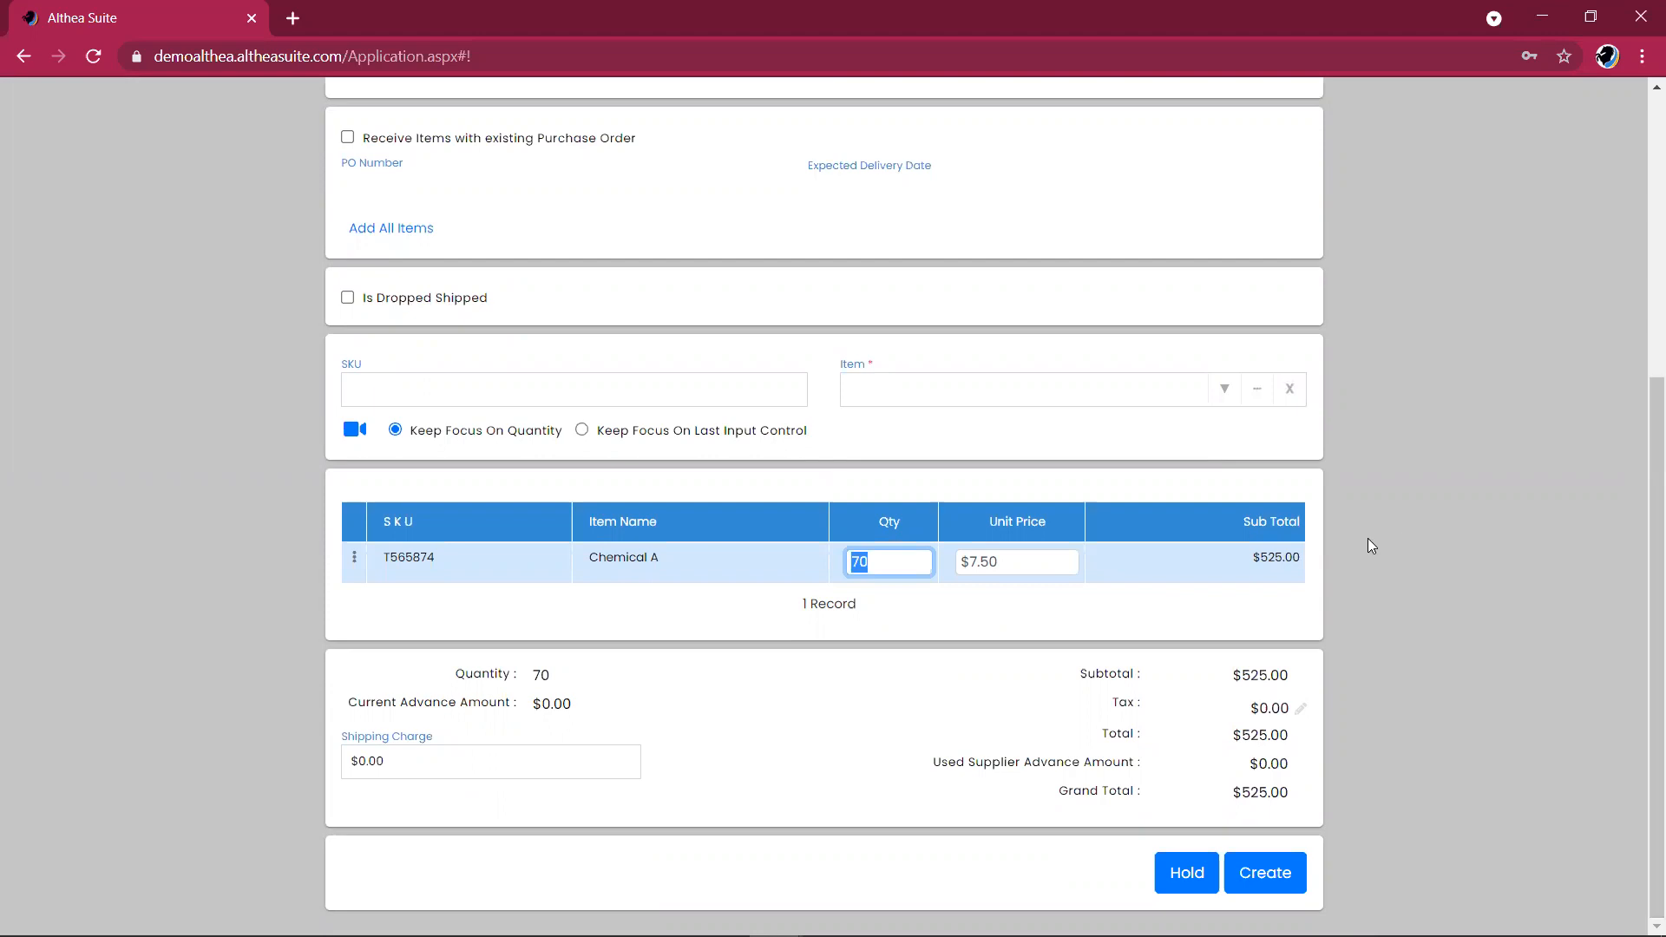
left_click(1020, 561)
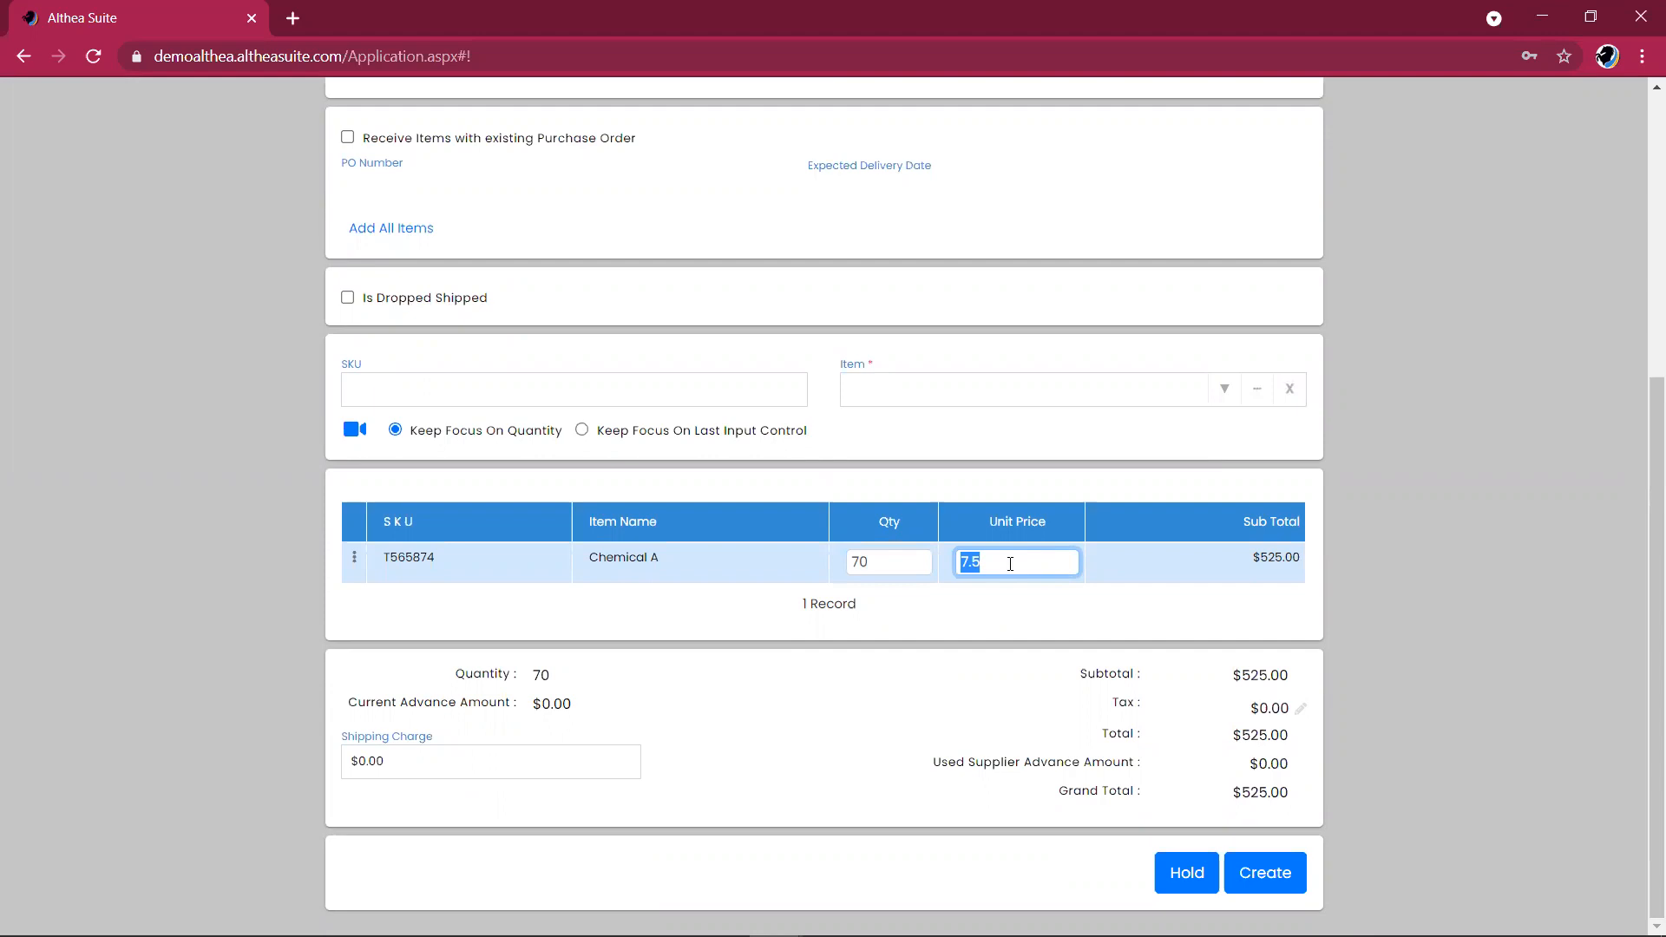
type("8")
mouse_move(1642, 695)
left_mouse_down()
mouse_move(1642, 505)
mouse_move(1642, 695)
left_mouse_up()
left_click(1294, 883)
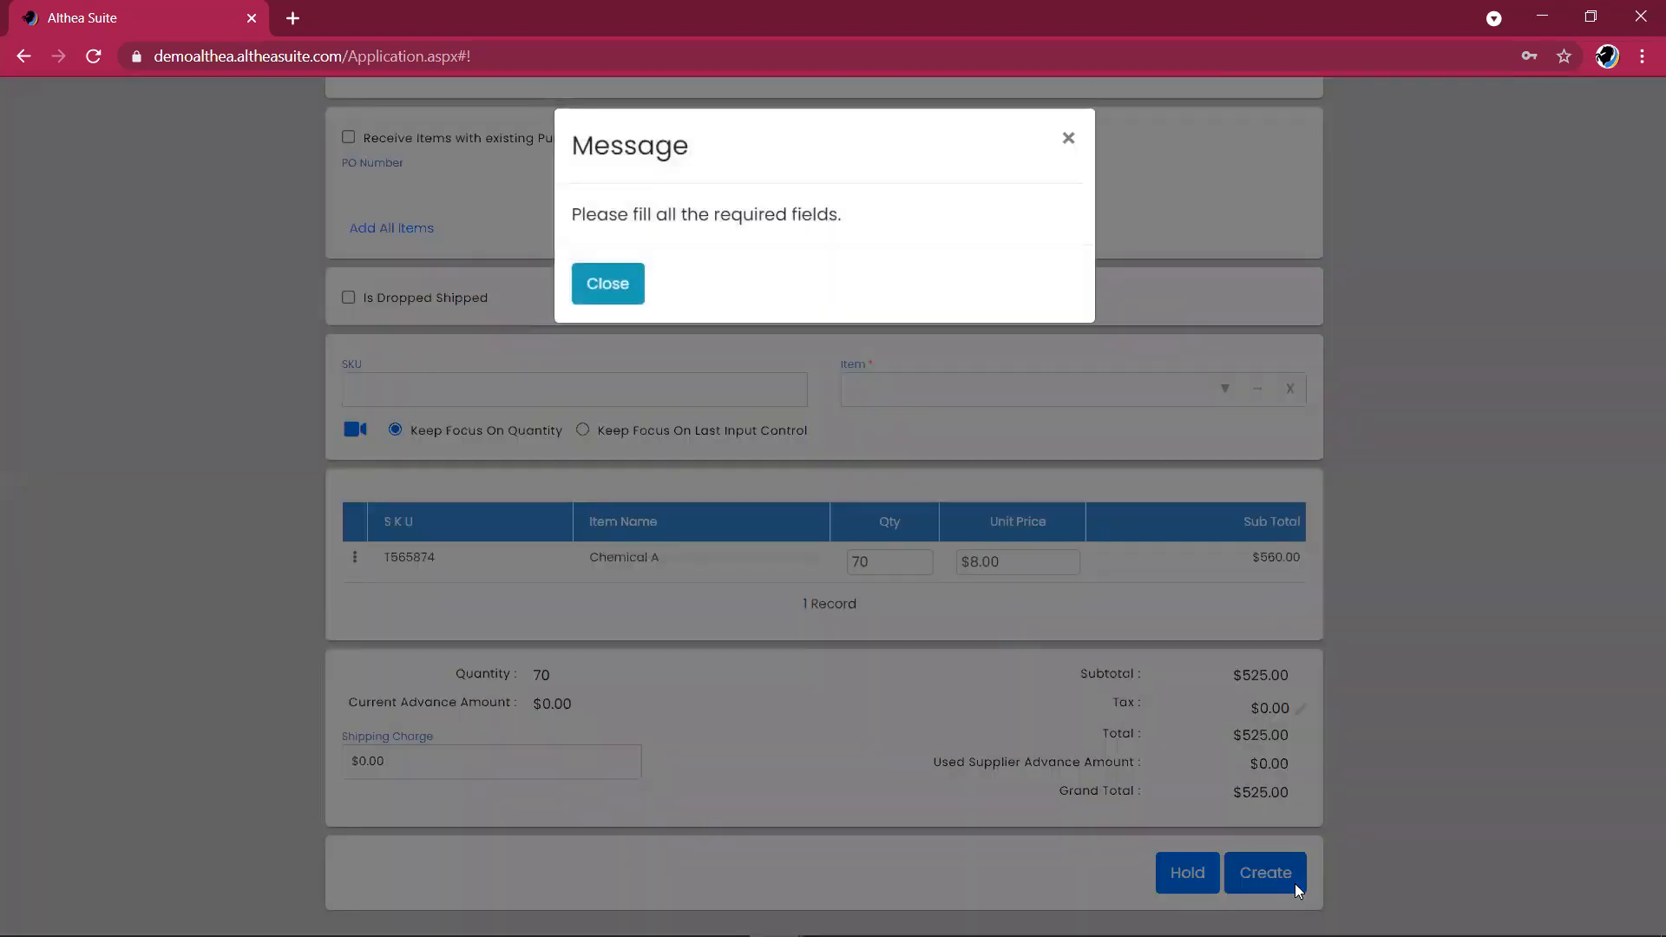
left_click(618, 298)
Select Jaime and Clark Works as the supplier again and create the purchase
left_click_drag(1640, 565, 1643, 285)
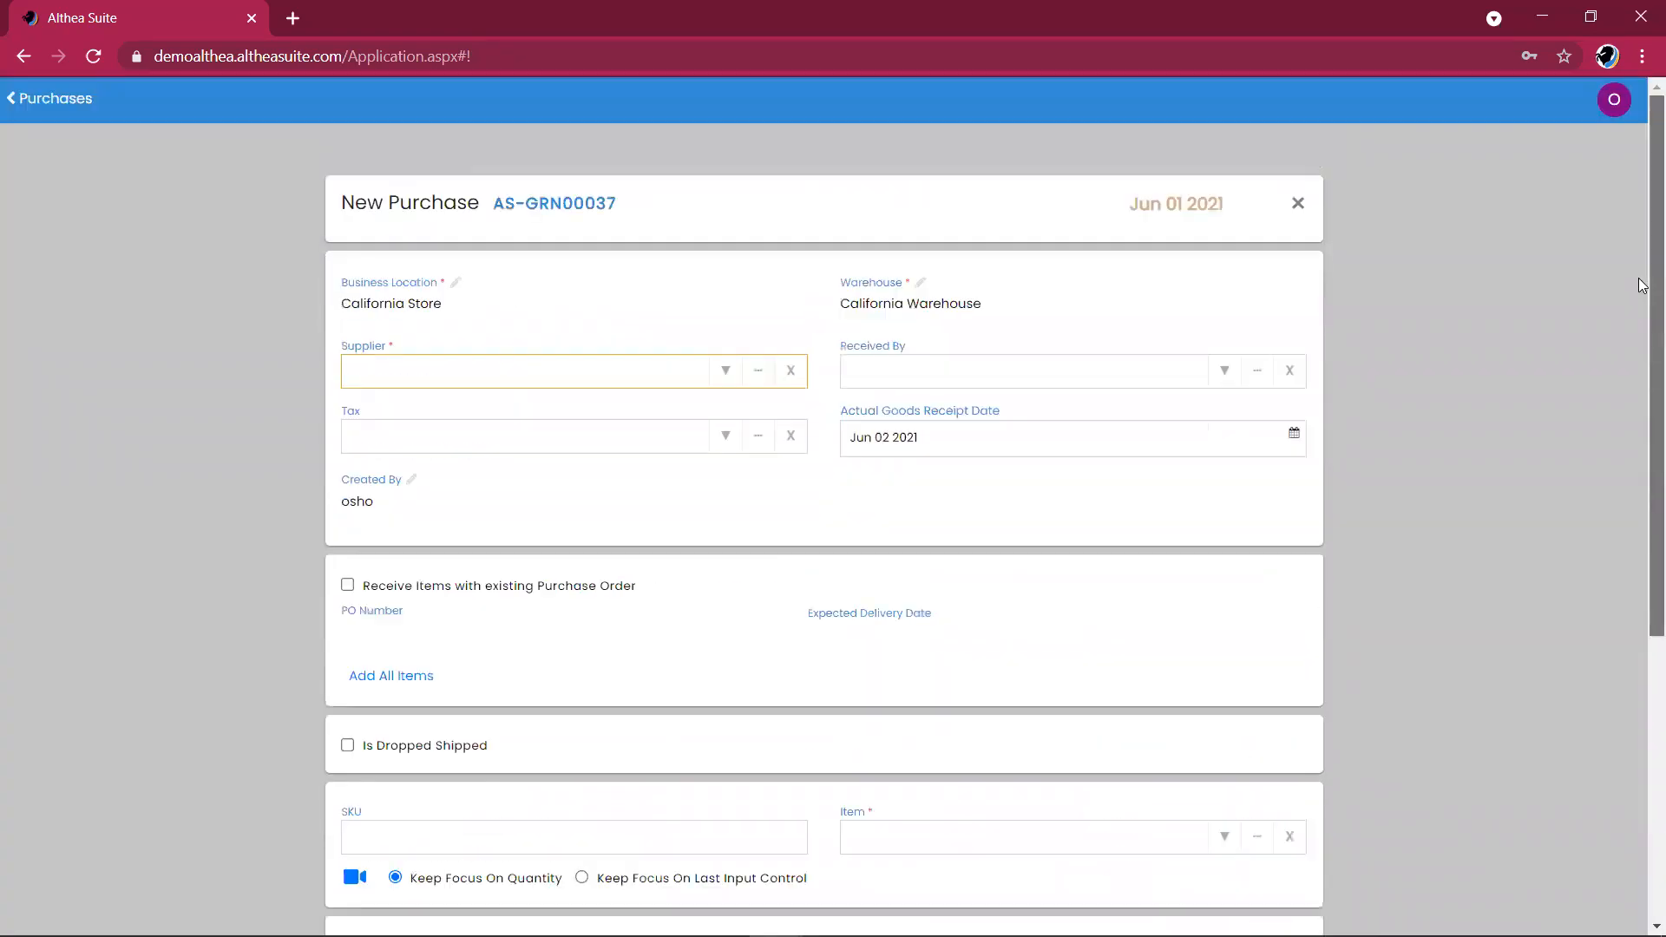
left_click(727, 373)
left_click(696, 454)
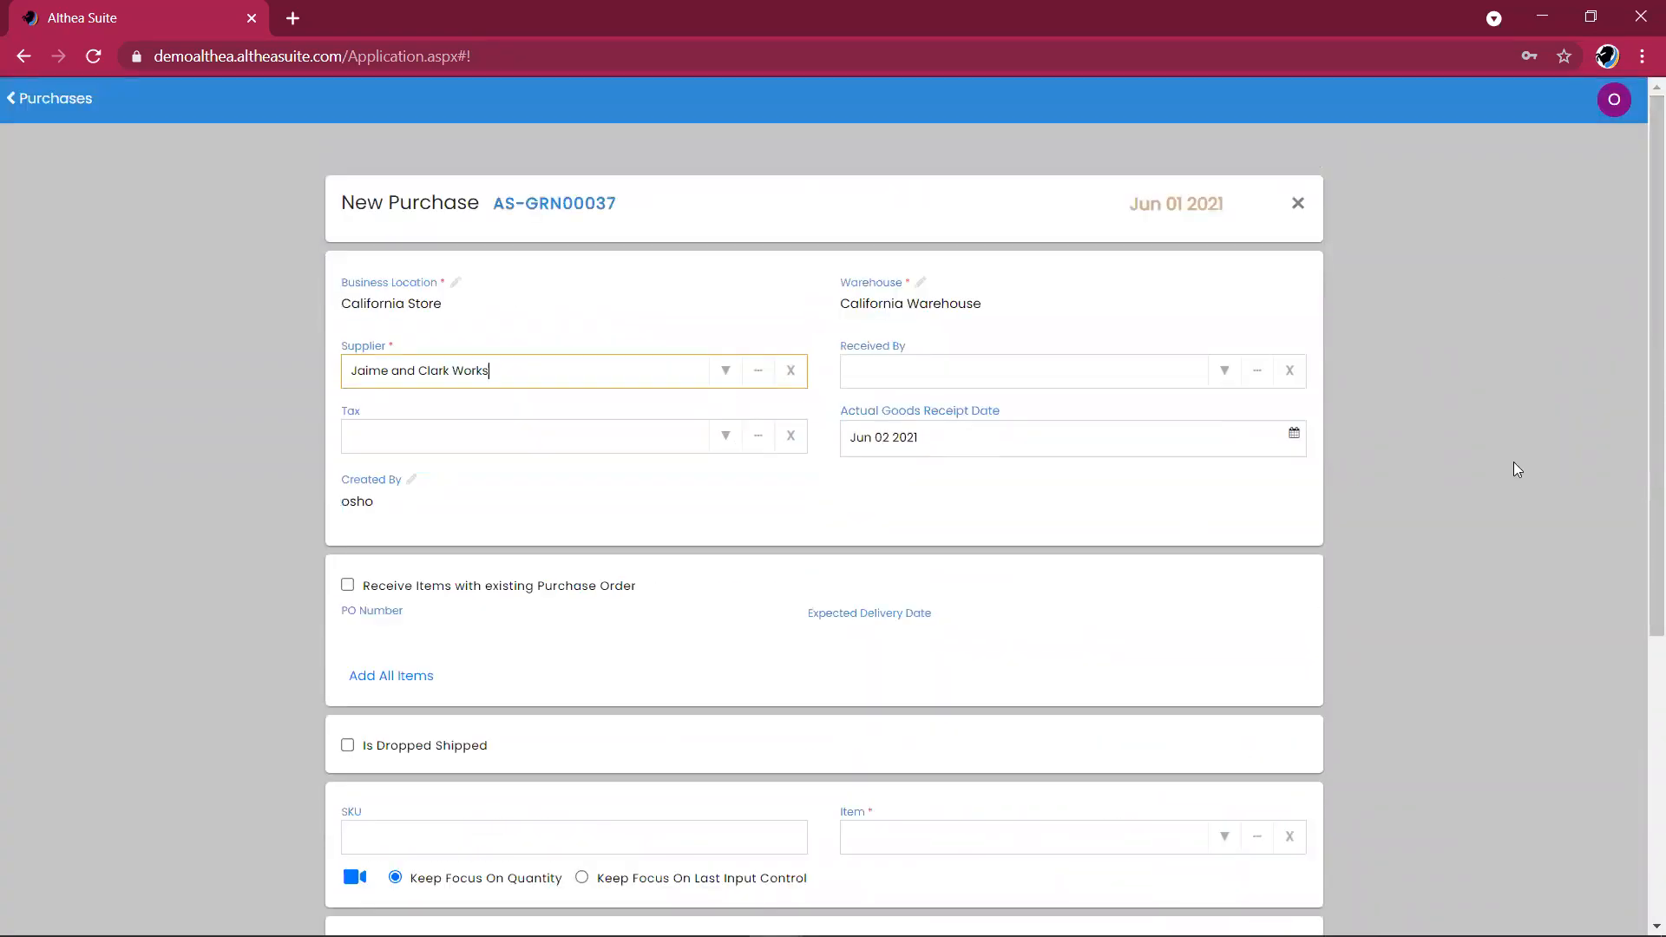
left_click(1639, 900)
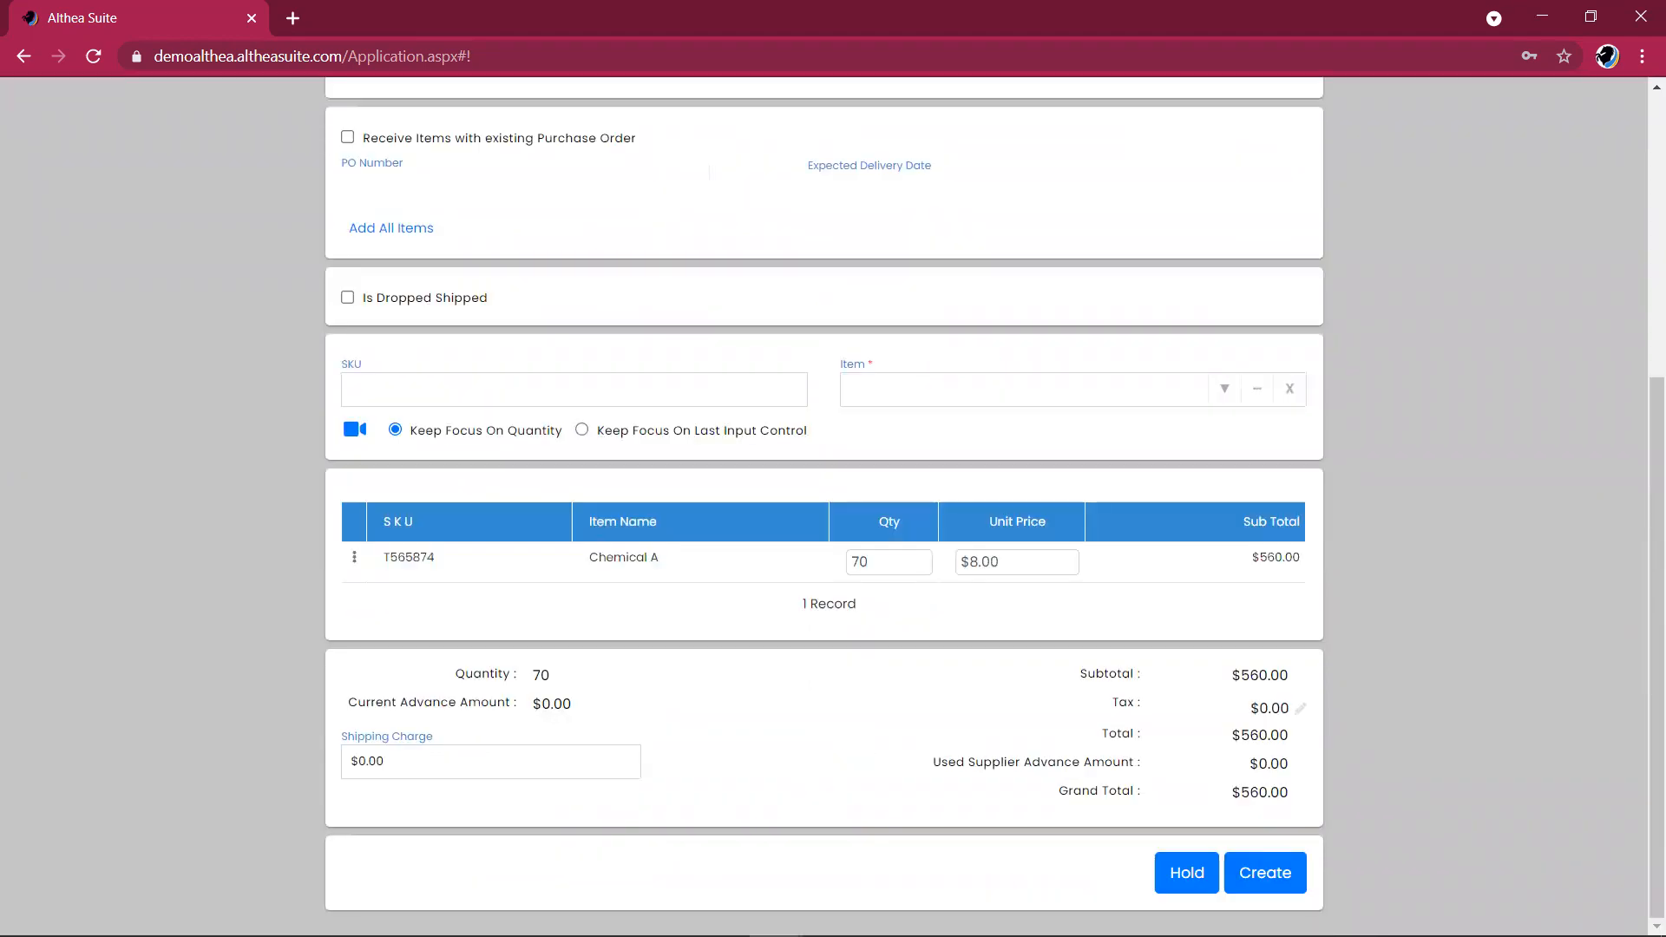
left_click(1269, 873)
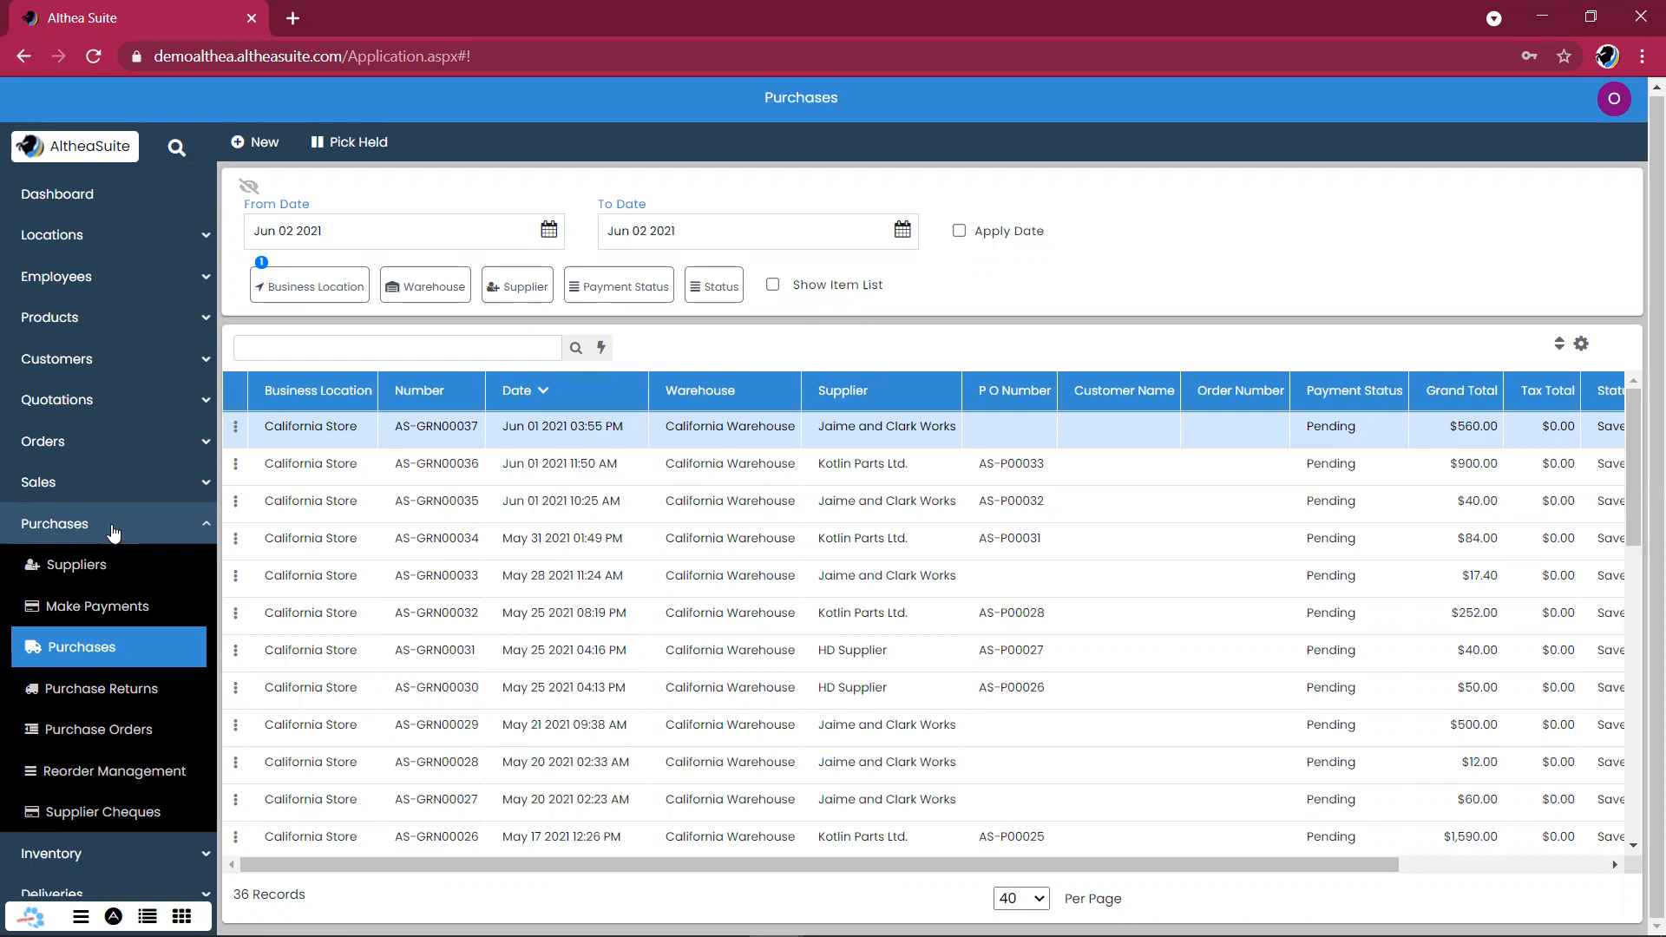
Open the inventory stock list for California Warehouse and filter it by the BOM category
left_click(112, 532)
scroll(113, 532, "down", 1)
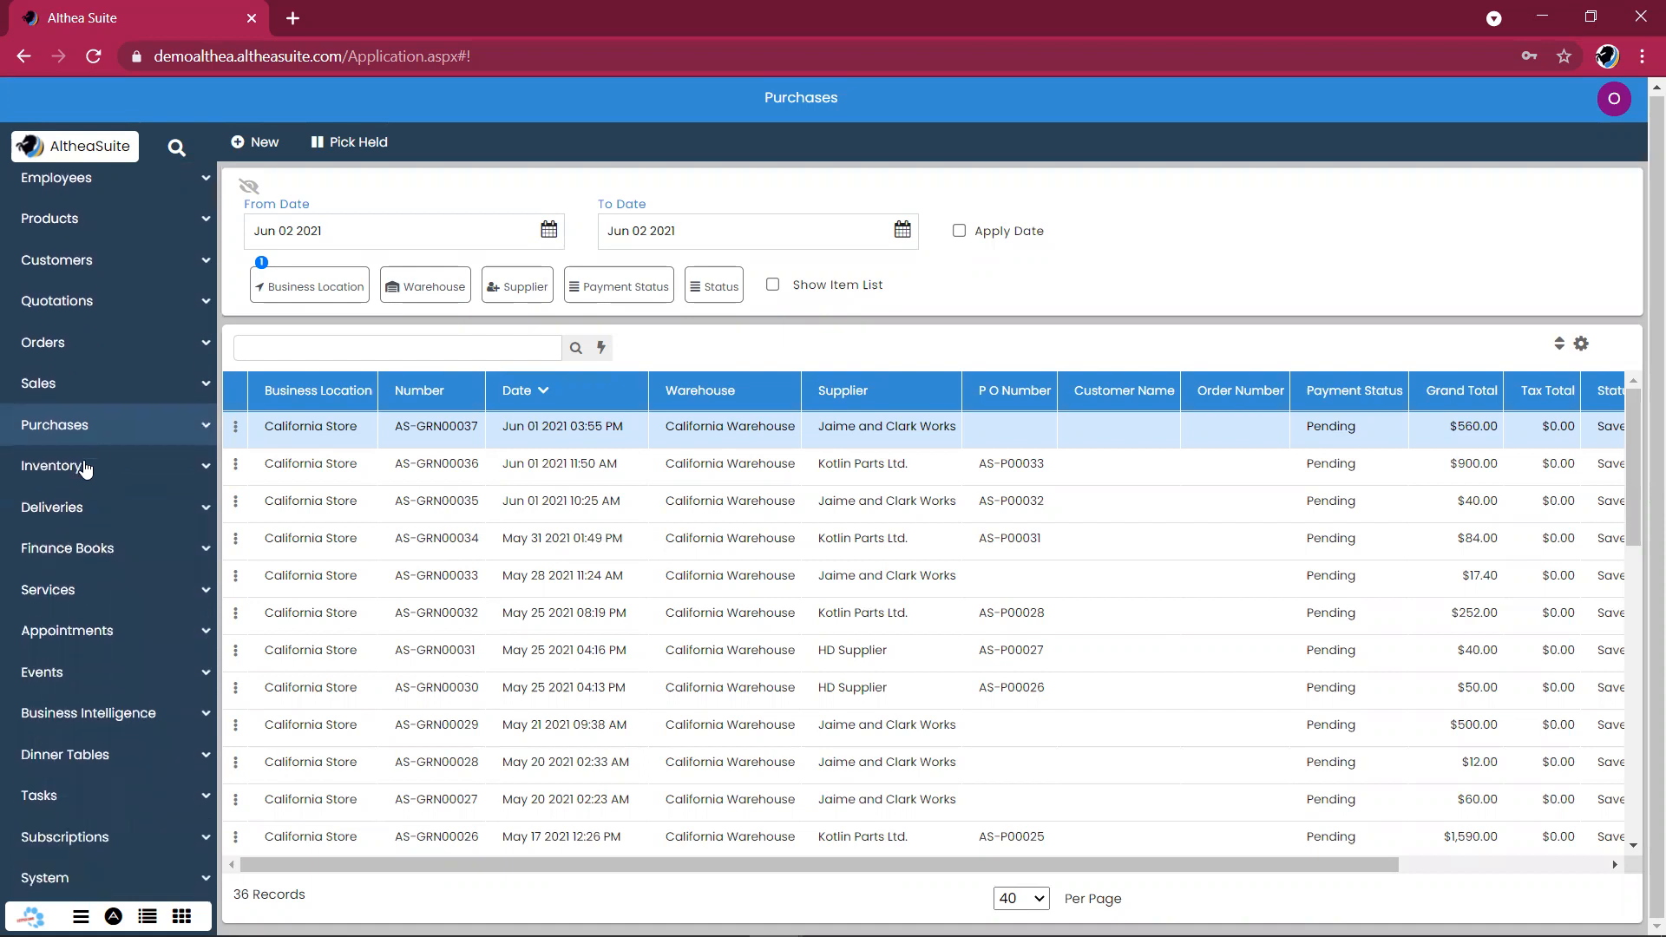
left_click(85, 469)
left_click(81, 517)
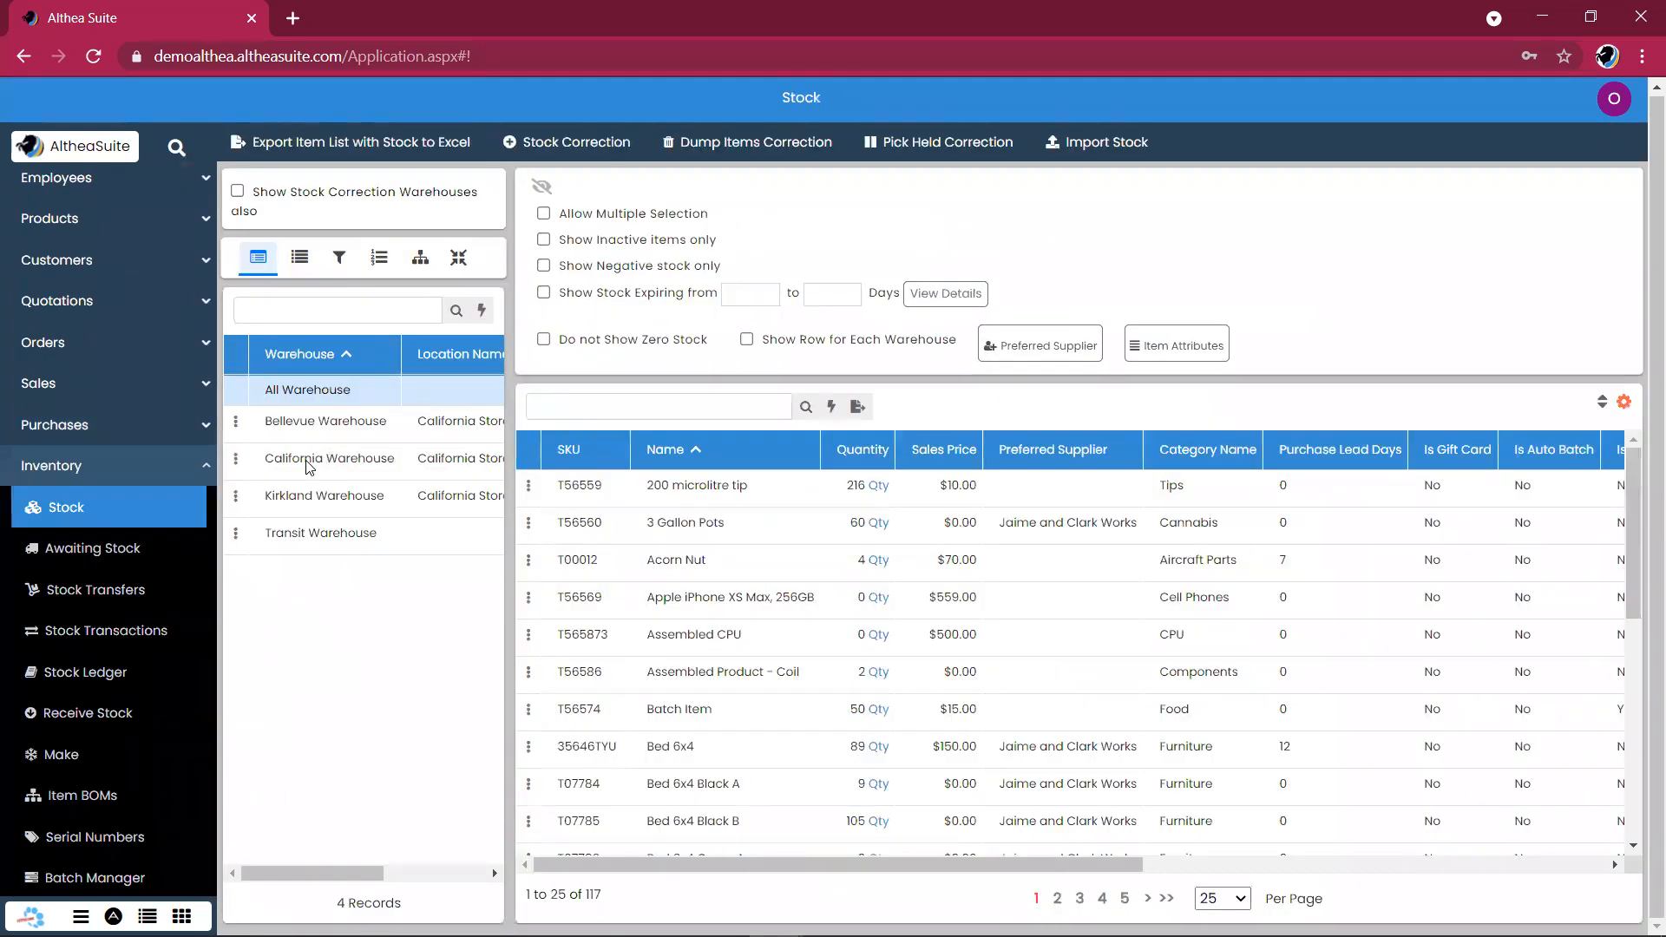
left_click(309, 462)
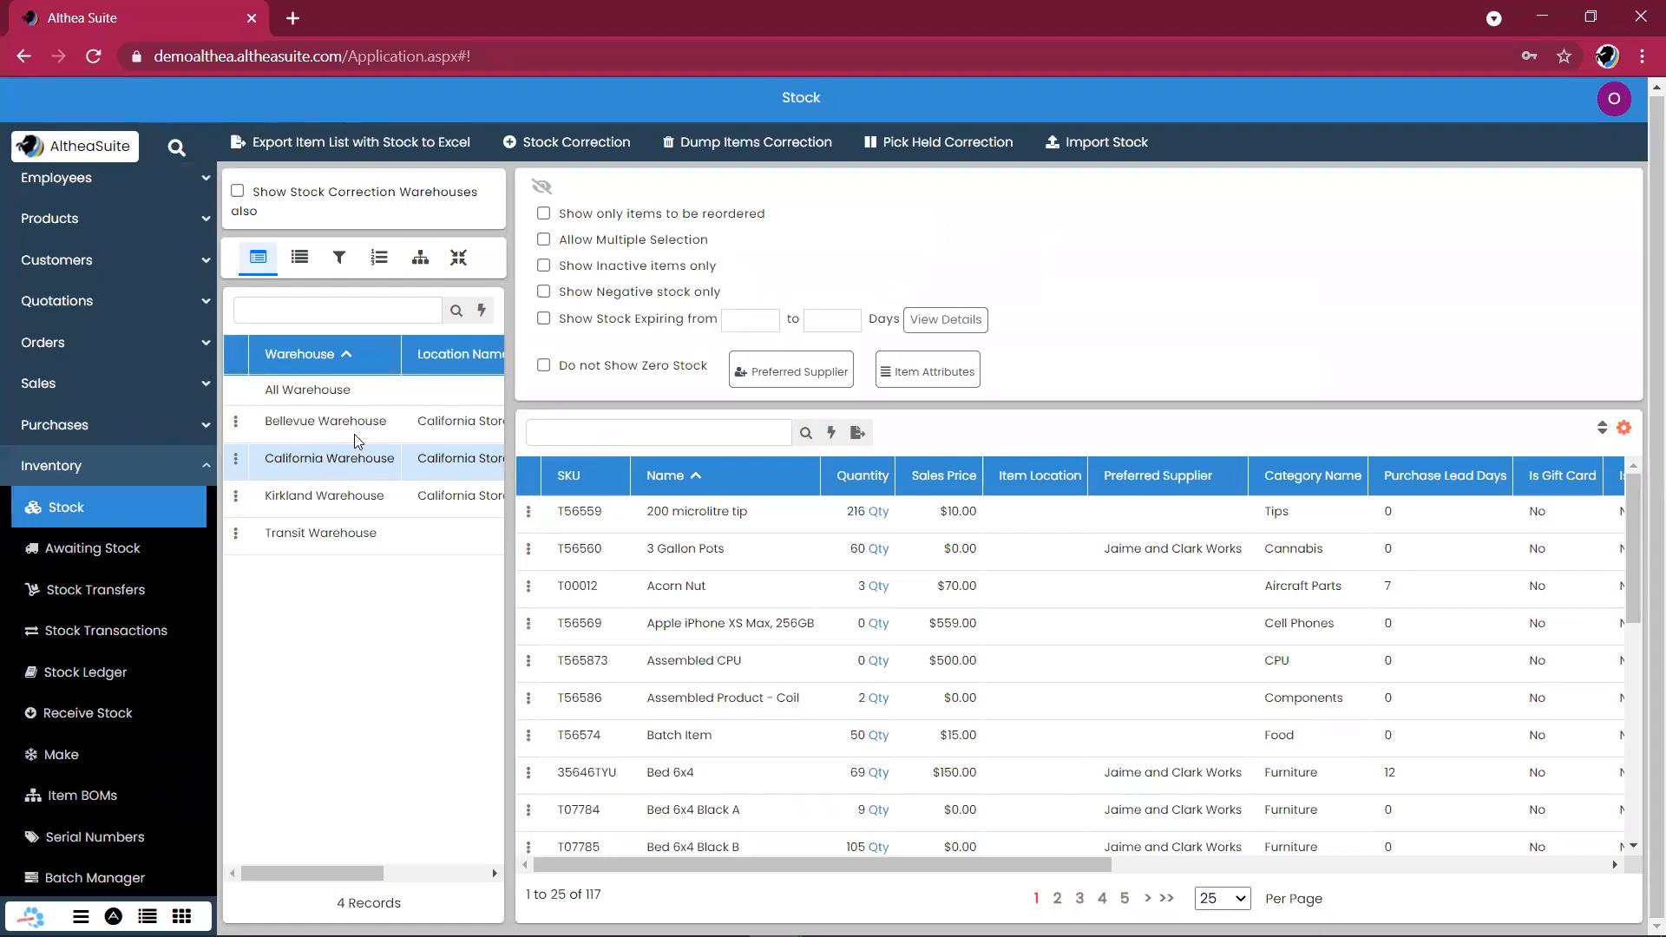
left_click(339, 258)
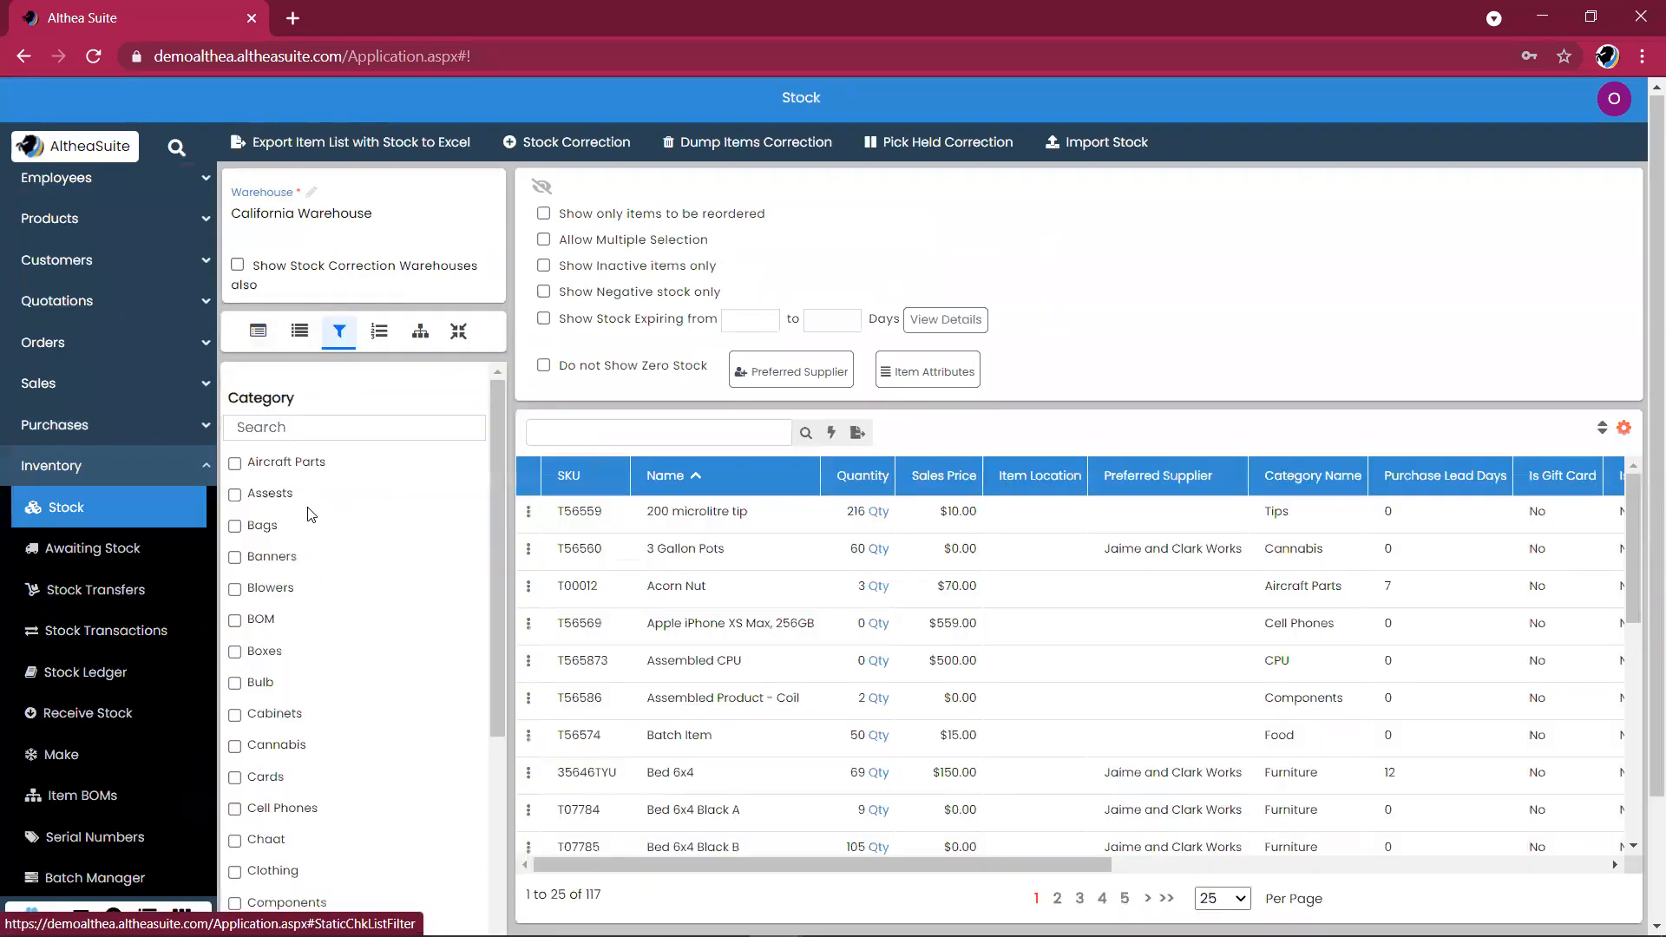
left_click(236, 621)
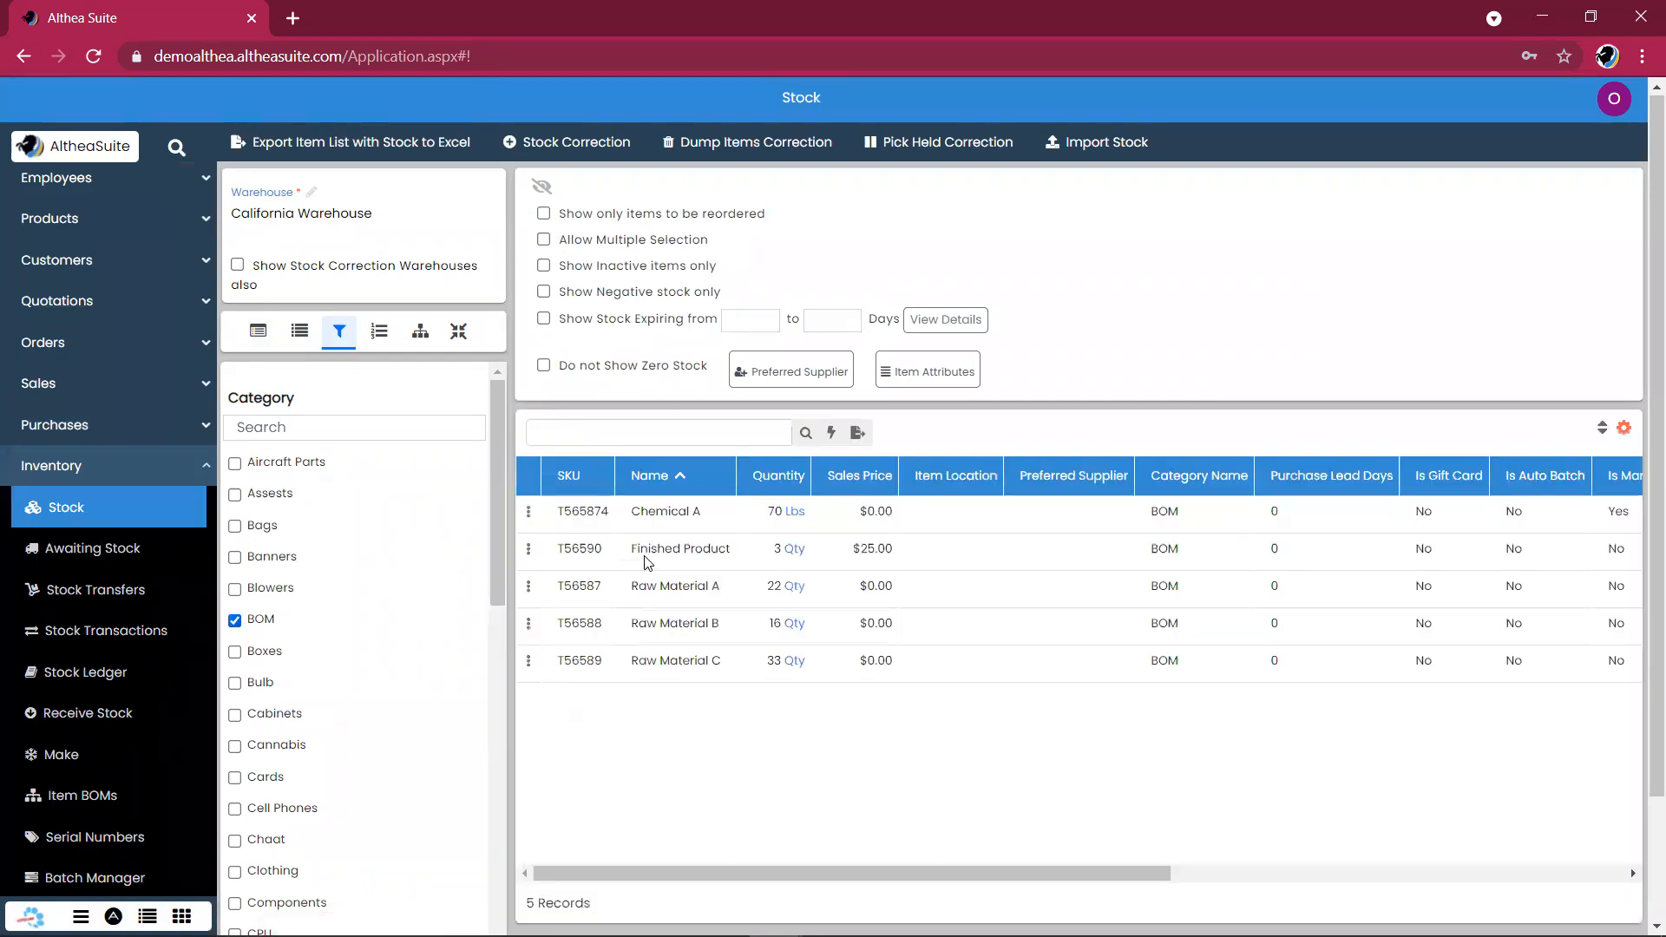
Show the batches of Chemical A in stock and examine their quantities, expiry dates, supplier and manufacturing dates
left_click(708, 512)
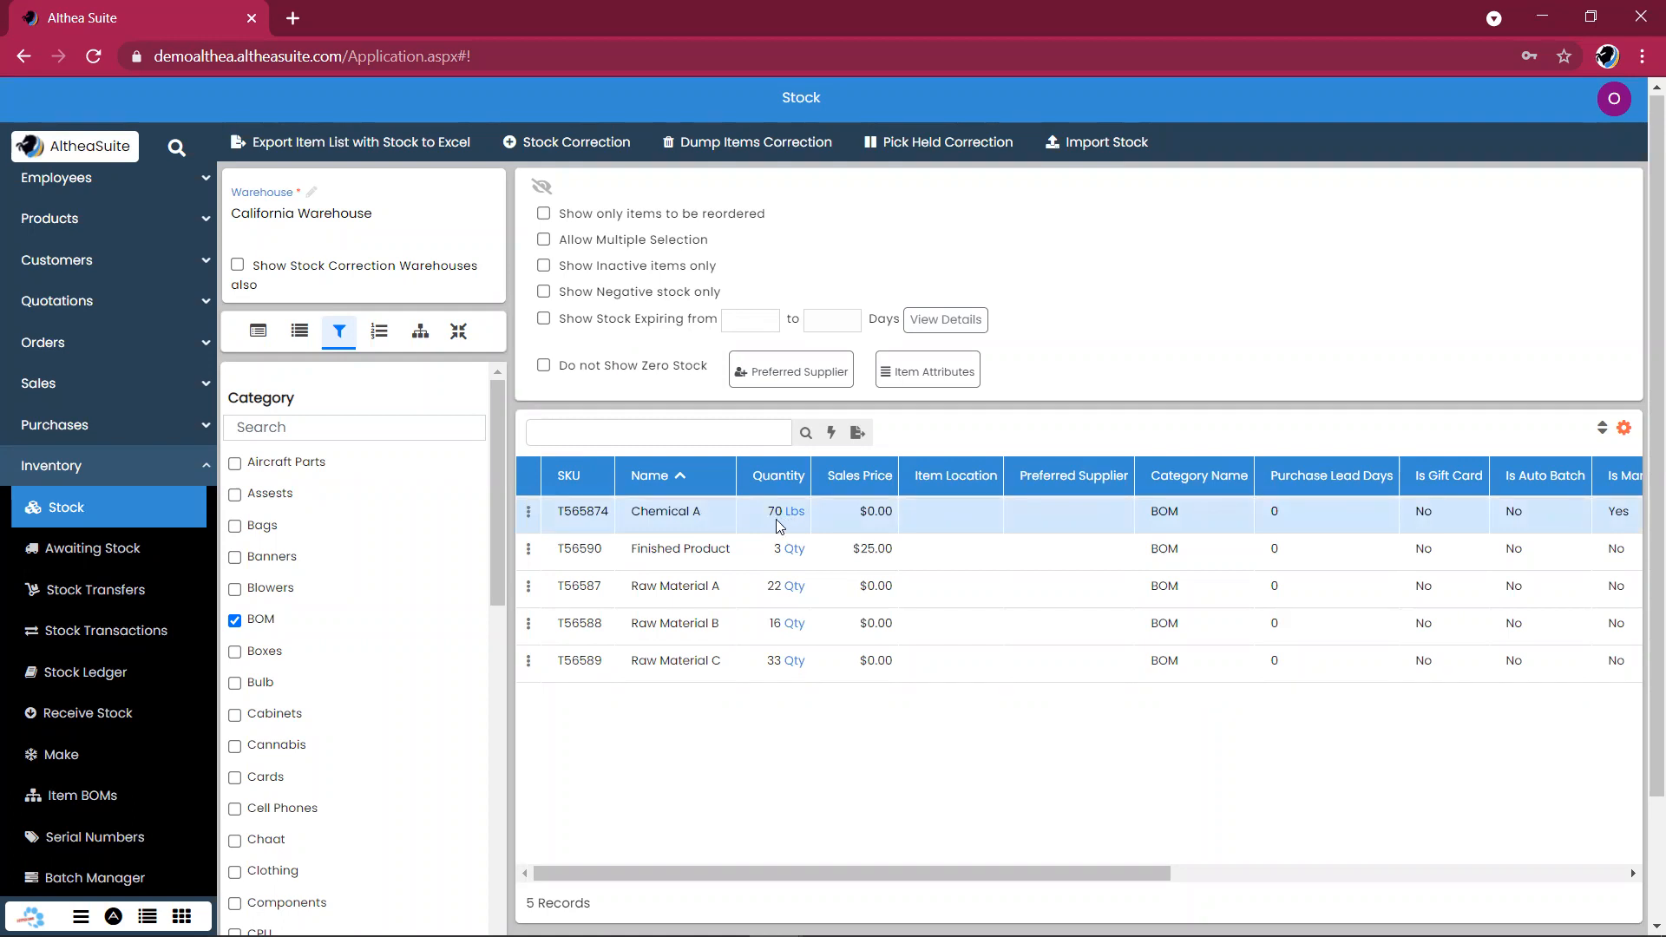
left_click(528, 511)
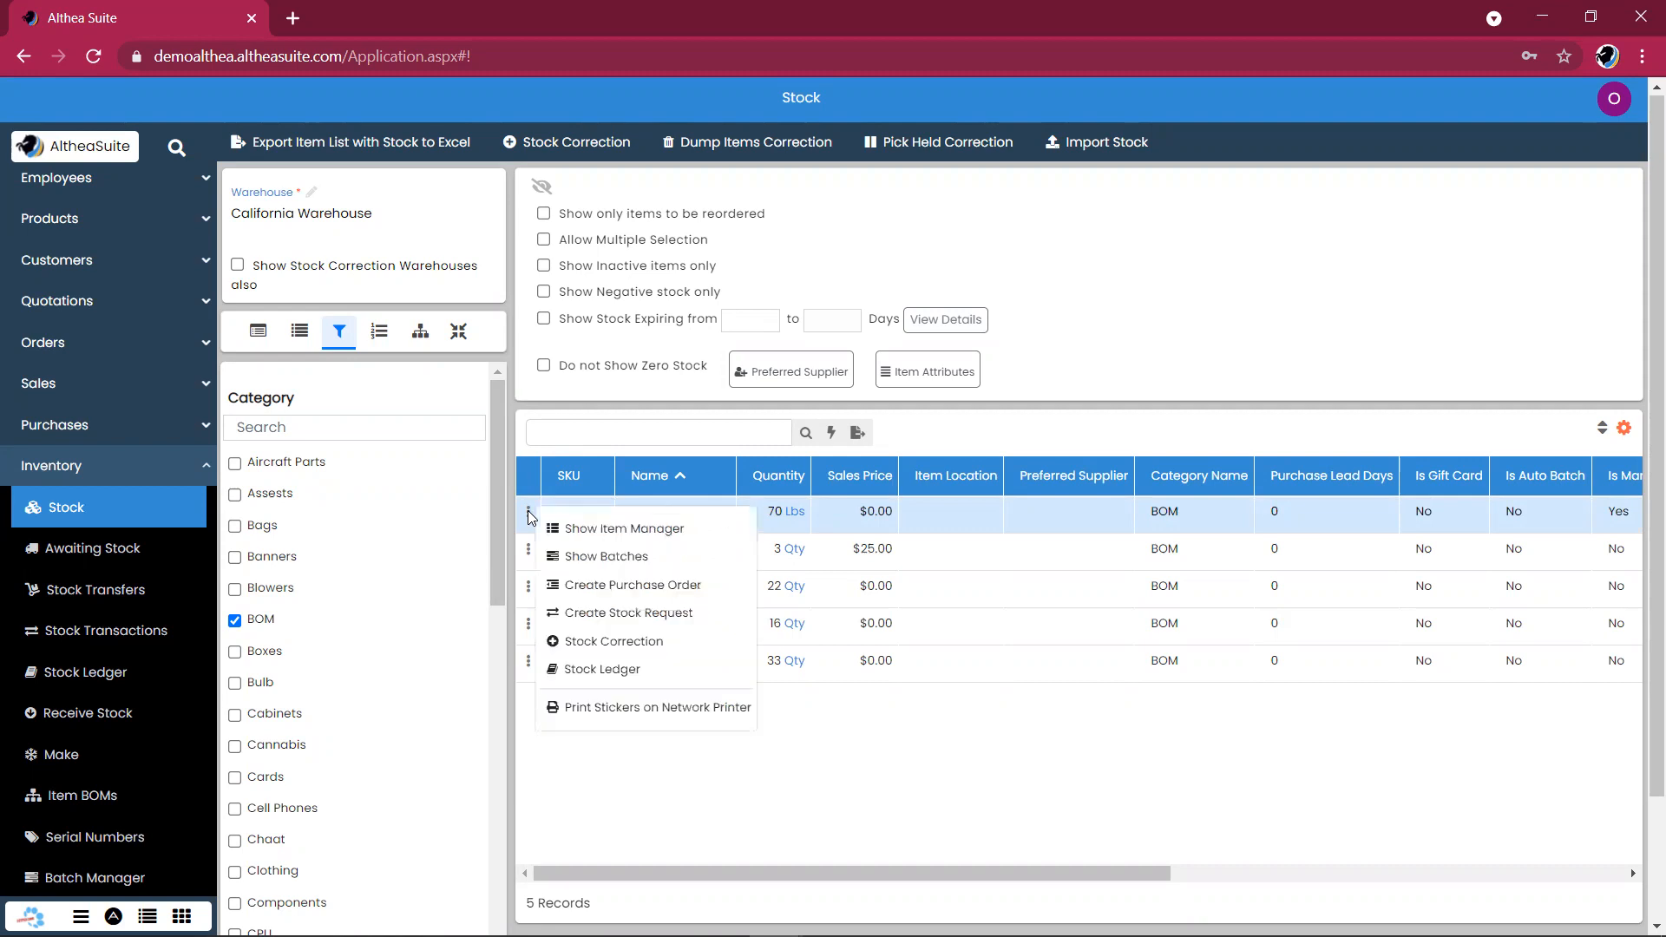
left_click(581, 559)
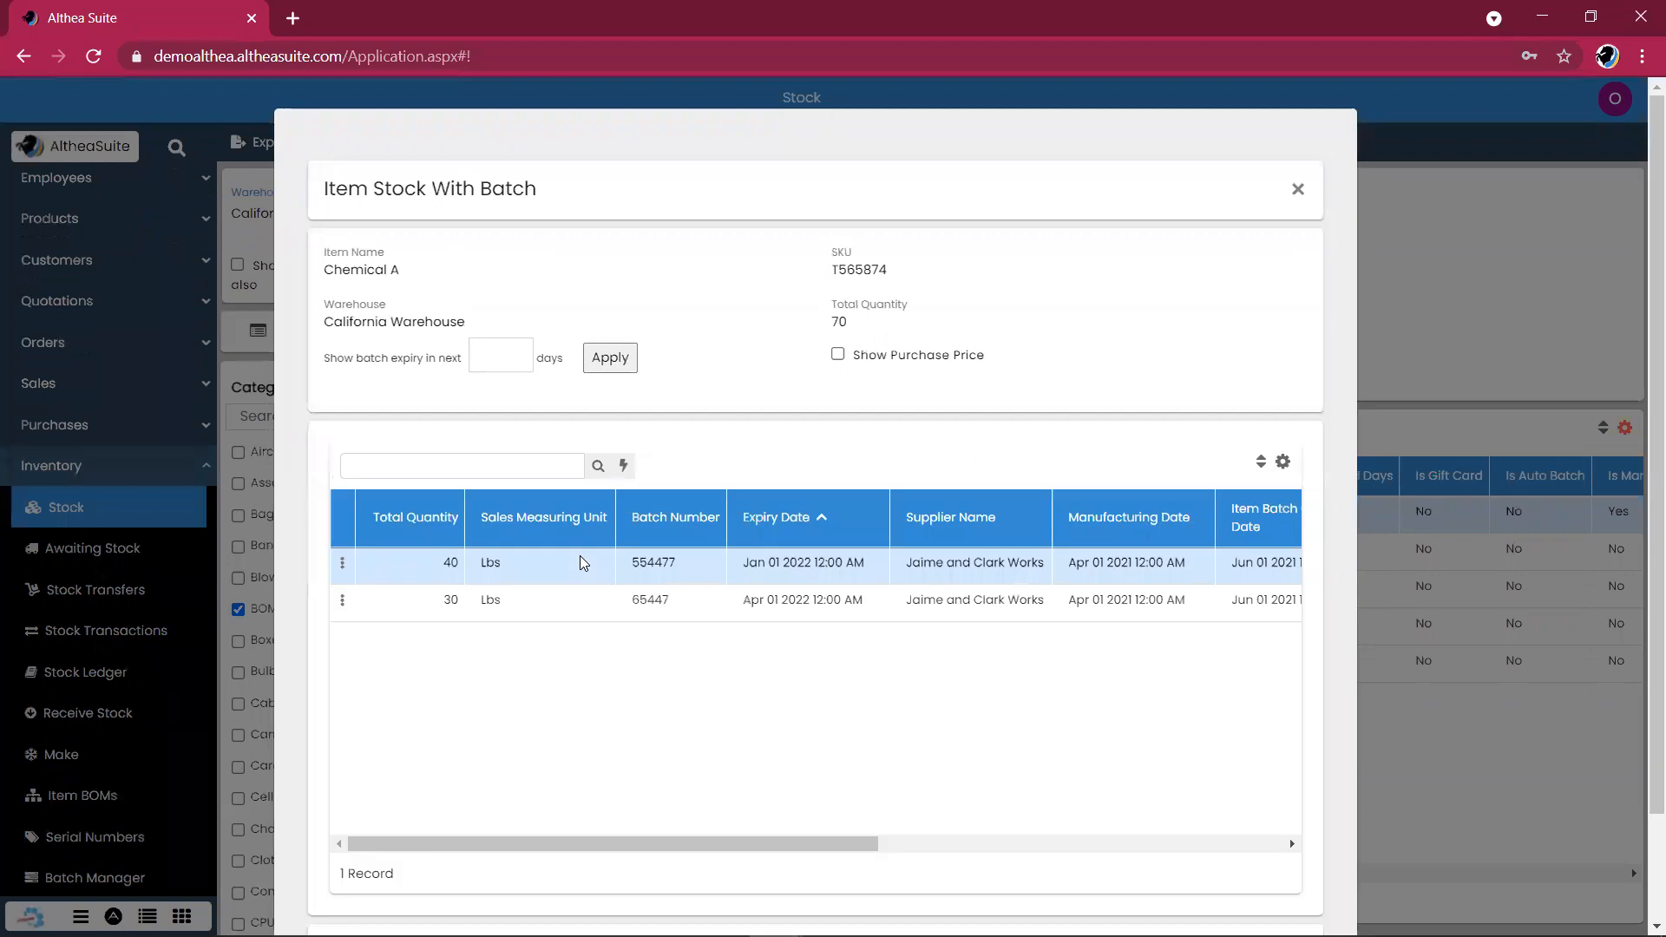
left_click(545, 605)
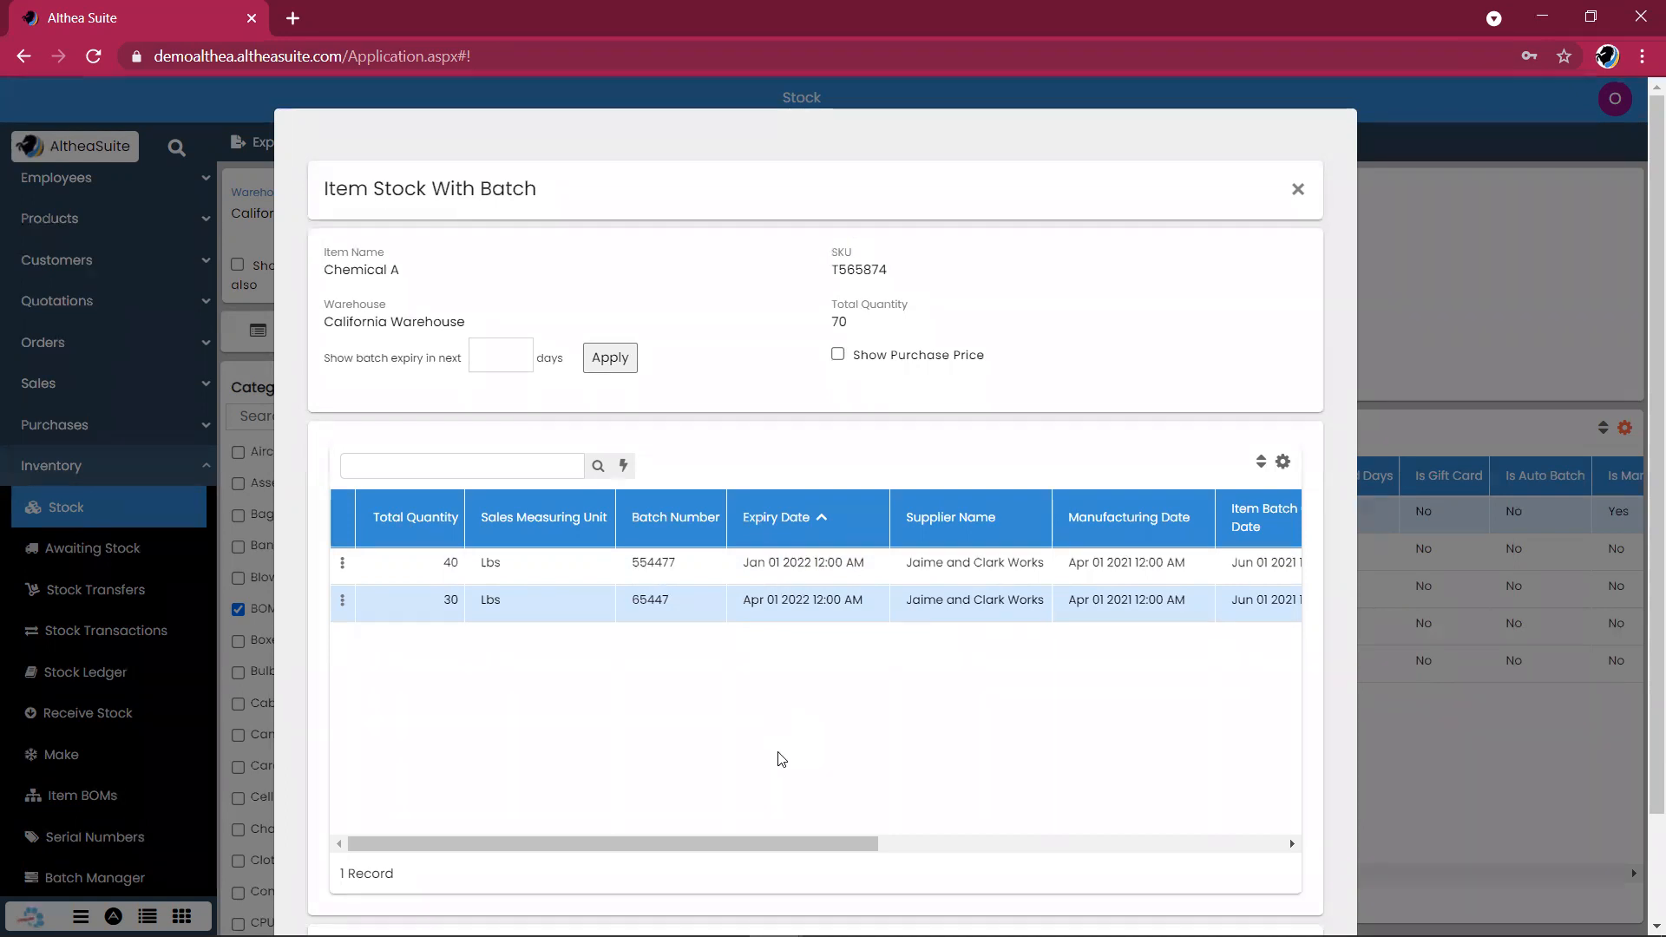
left_click_drag(792, 844, 1043, 842)
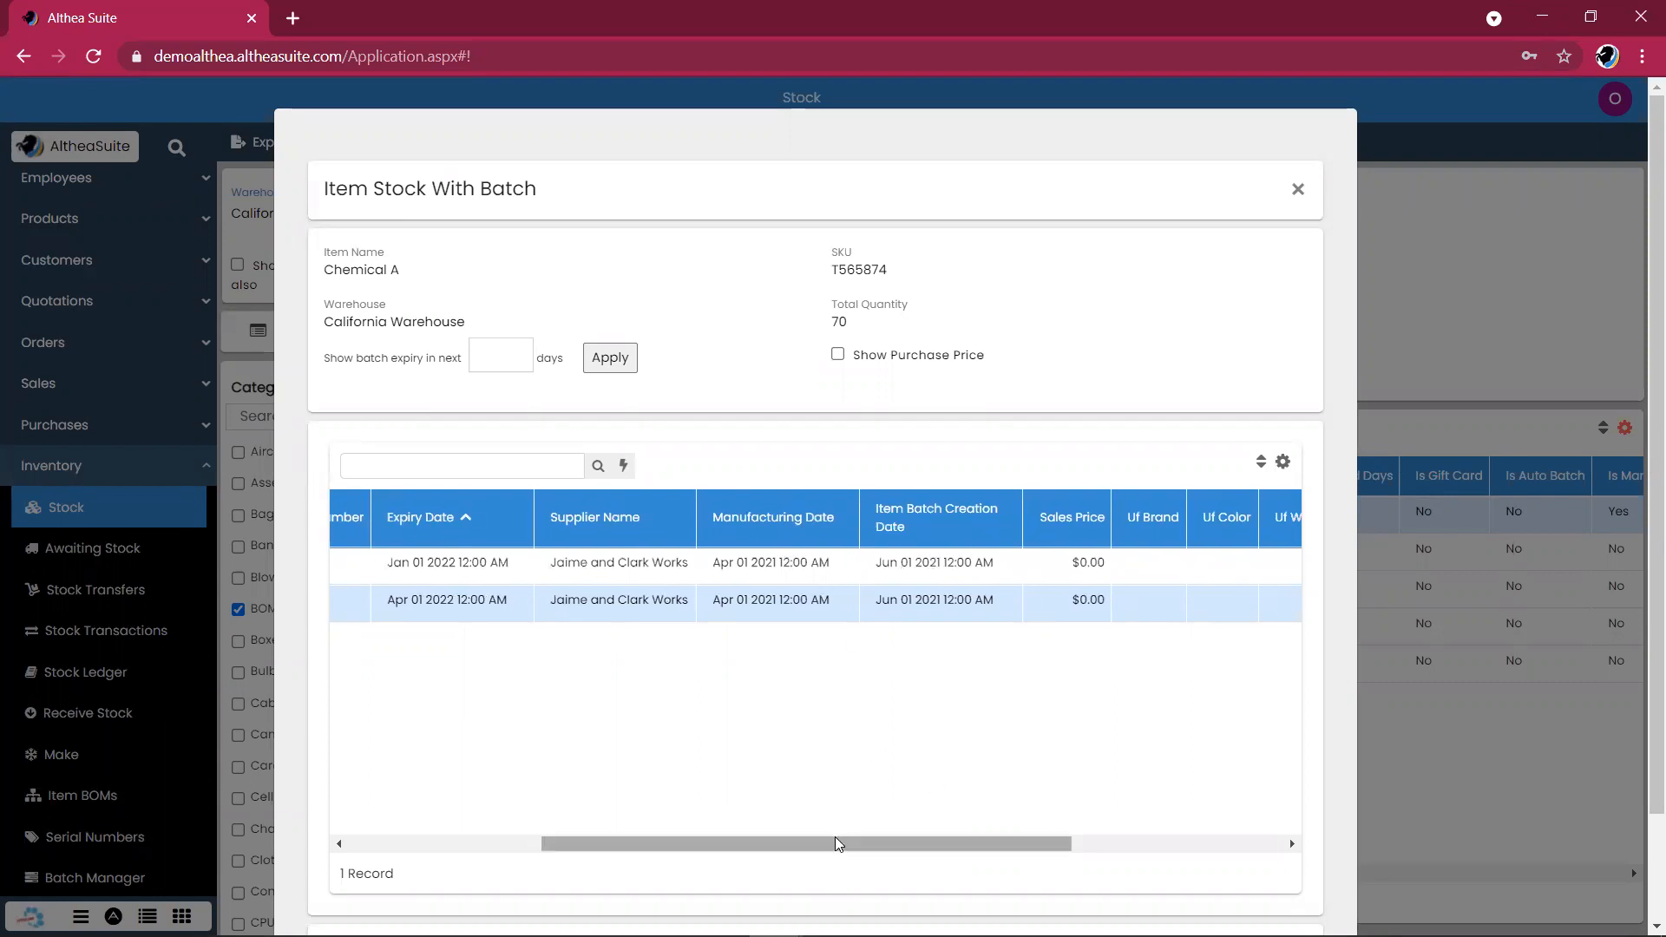
left_click_drag(894, 844, 538, 841)
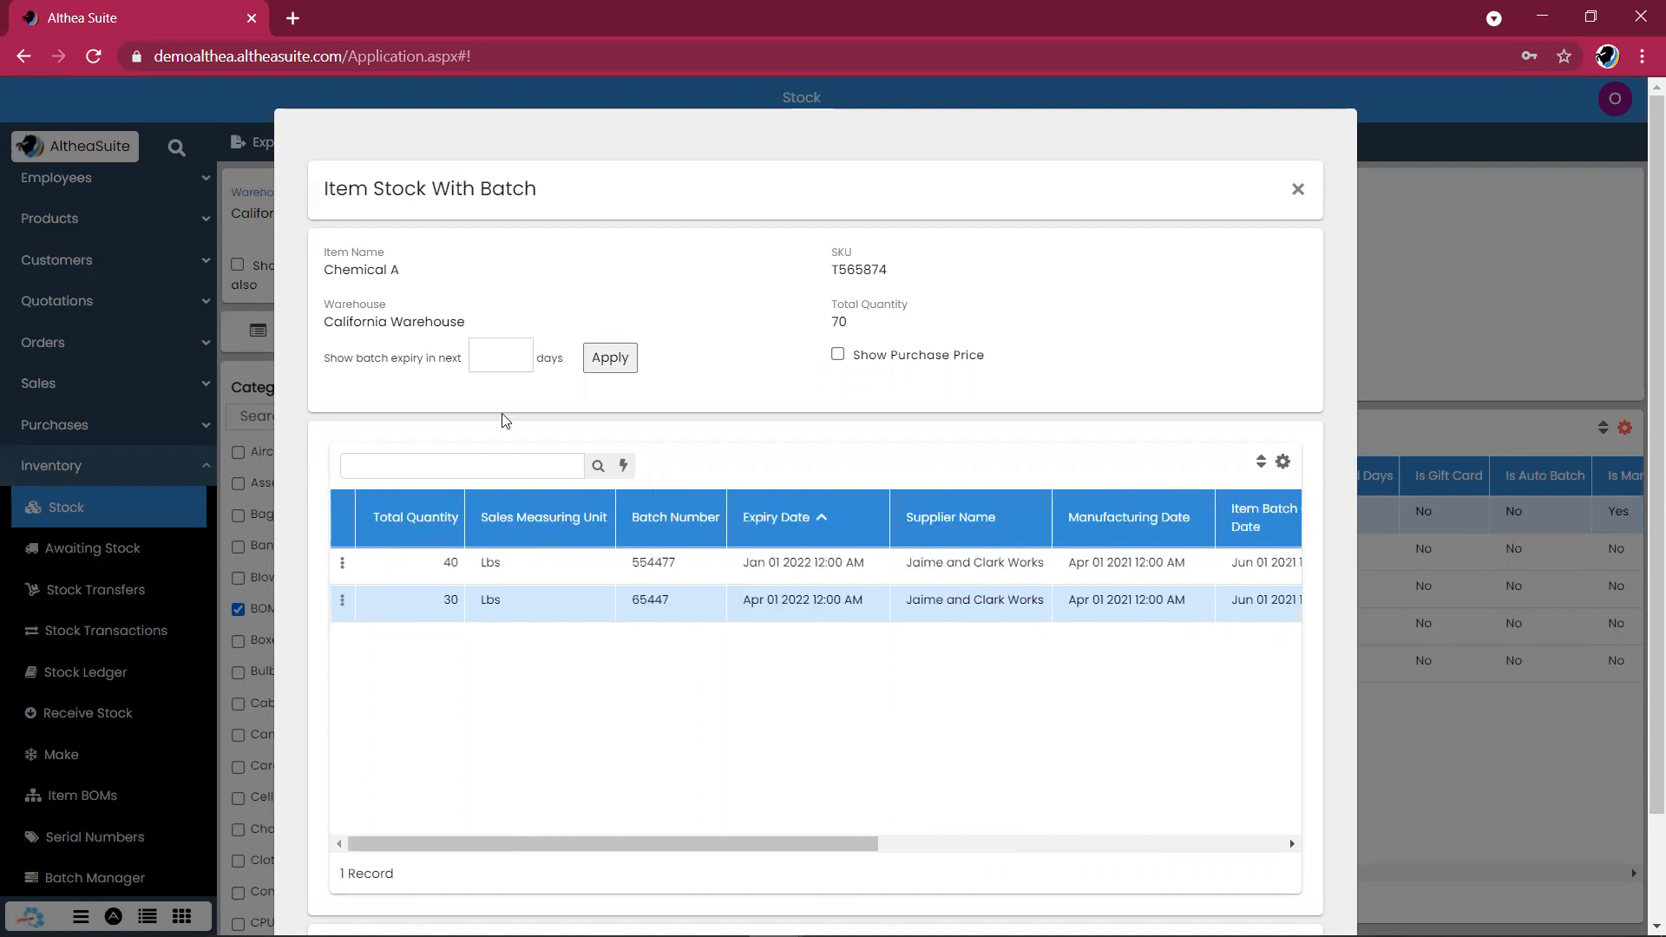
Check the purchase prices of Chemical A's batches, hide them again and close the batch stock view
left_click(508, 347)
left_click(838, 355)
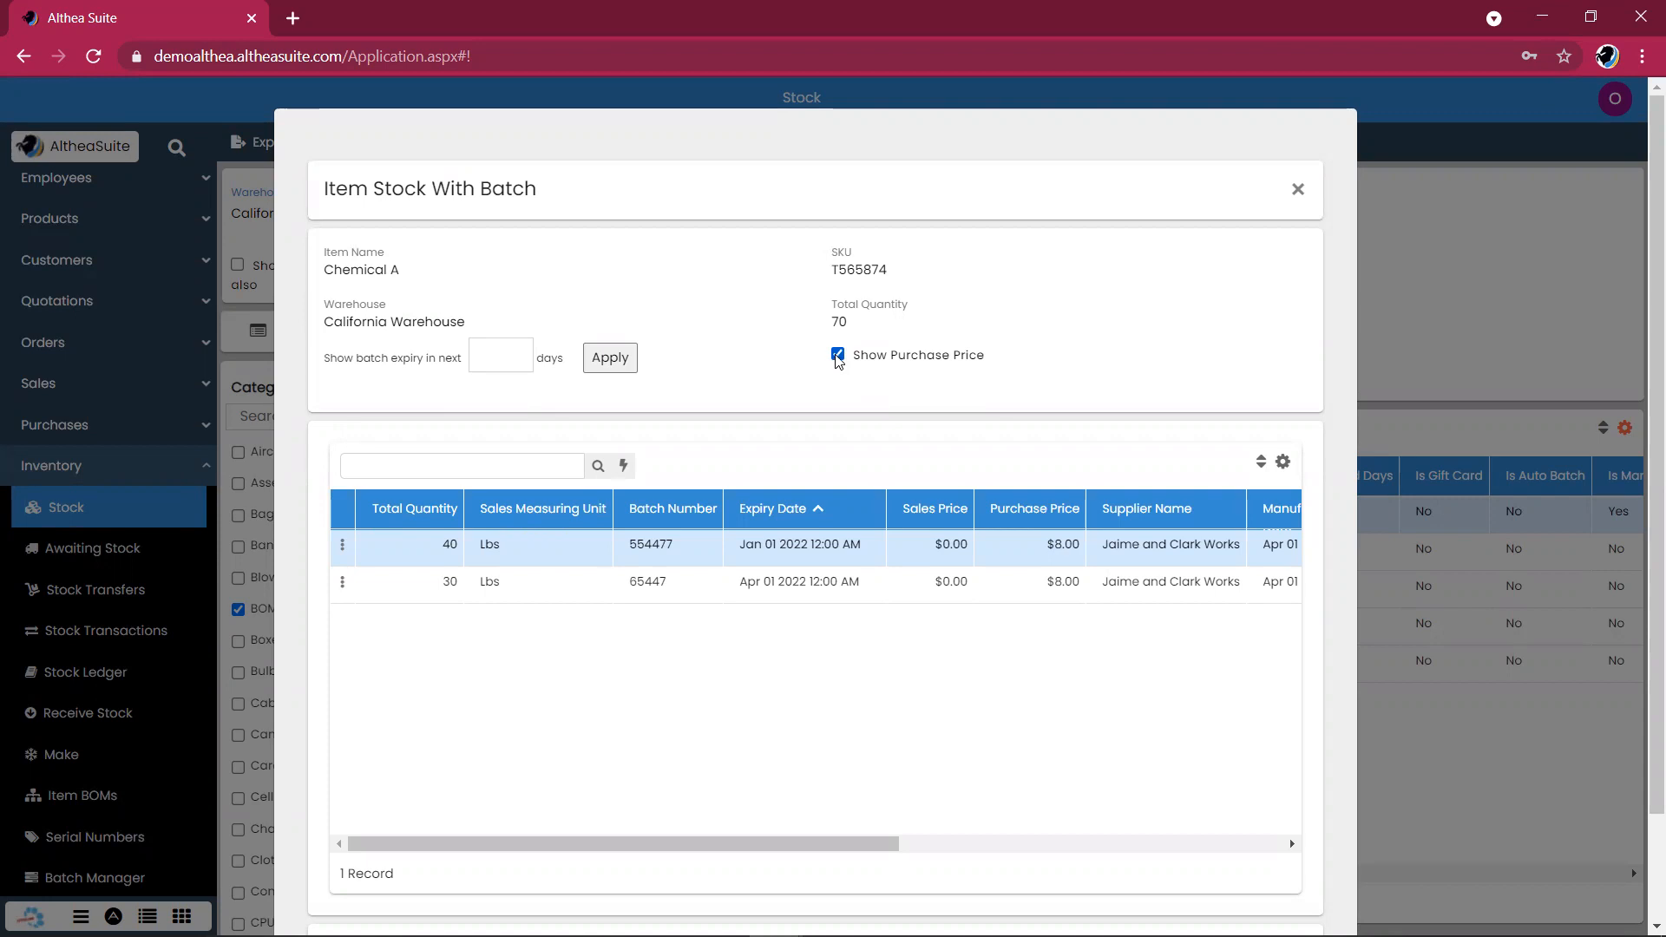
left_click(837, 355)
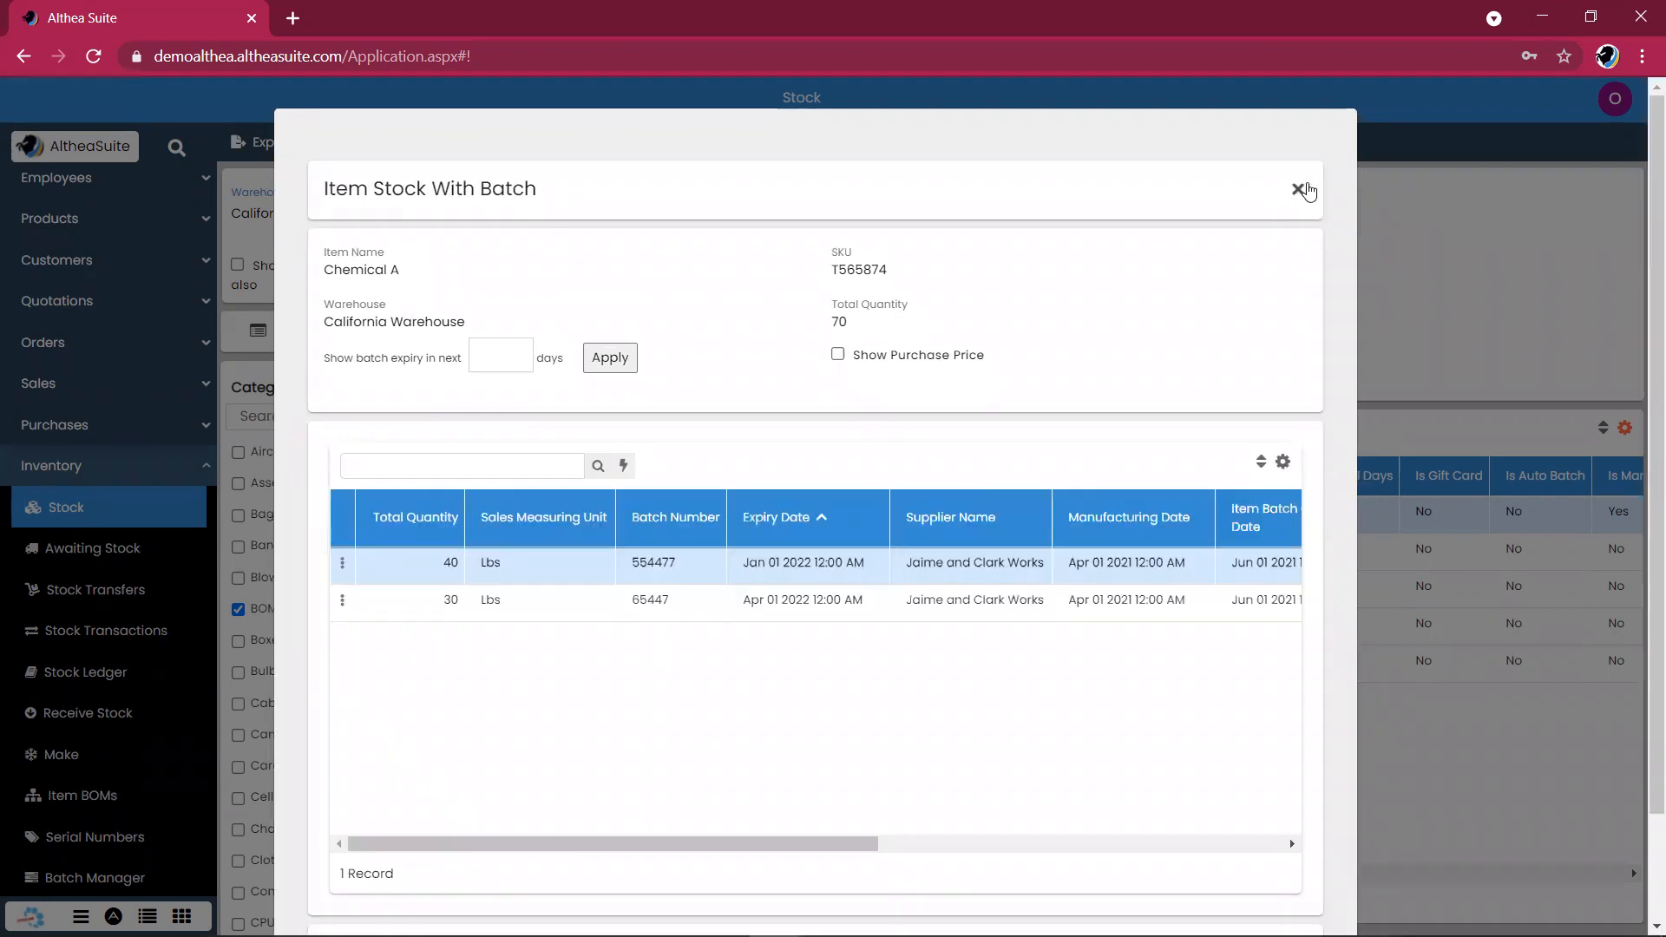
left_click(1307, 190)
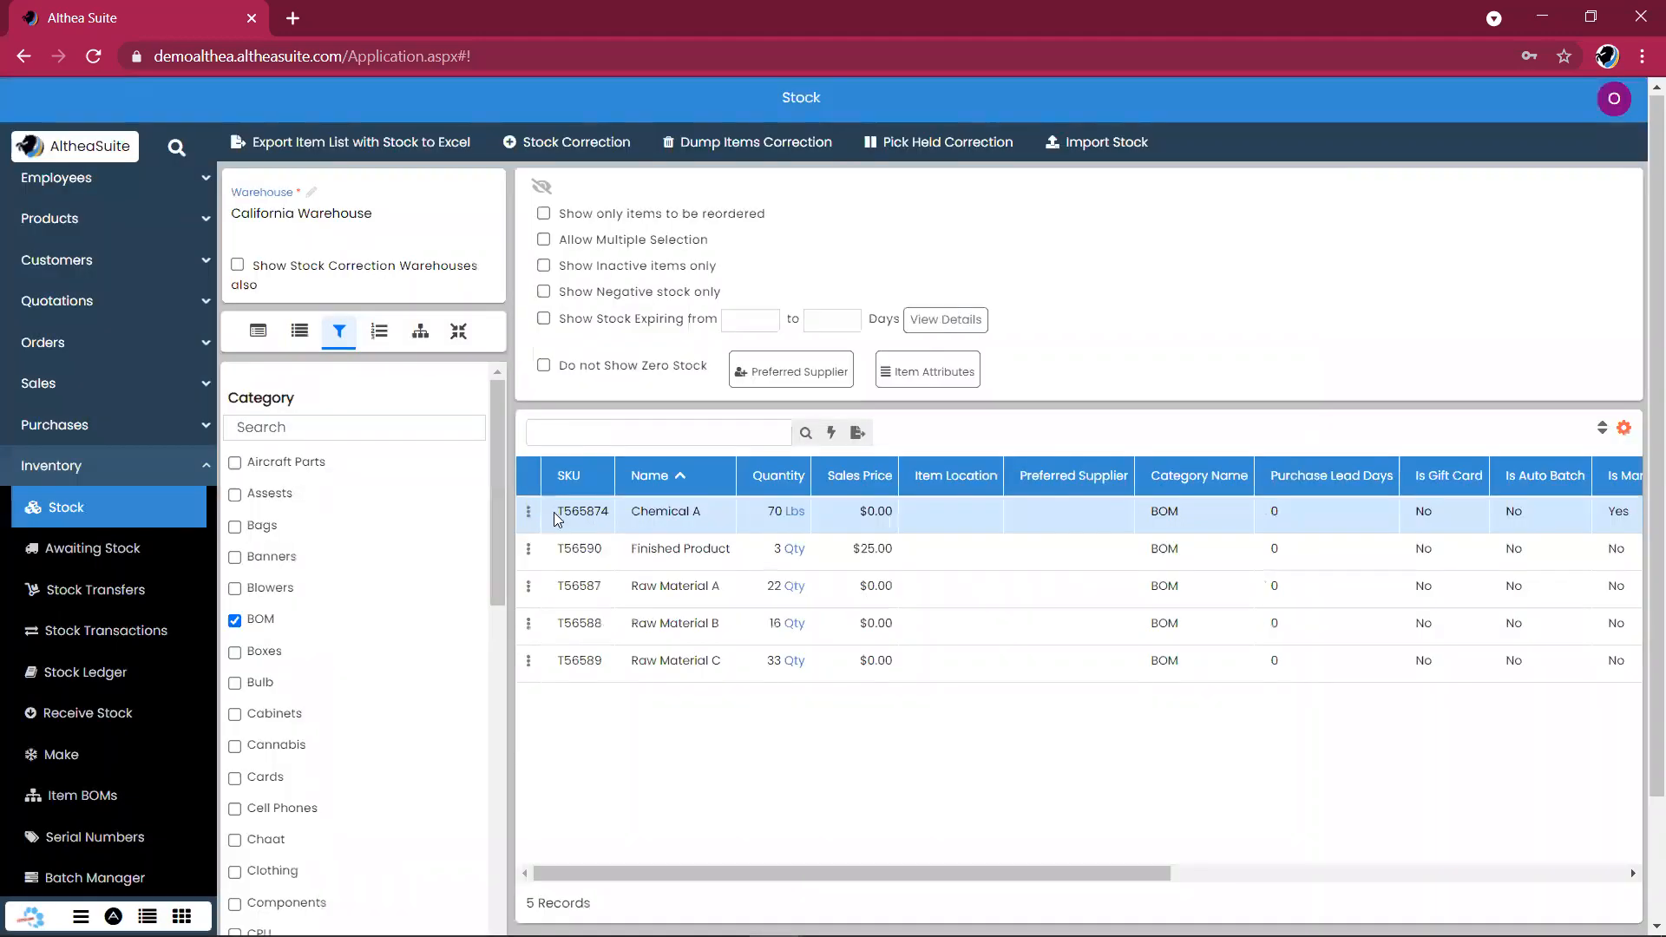